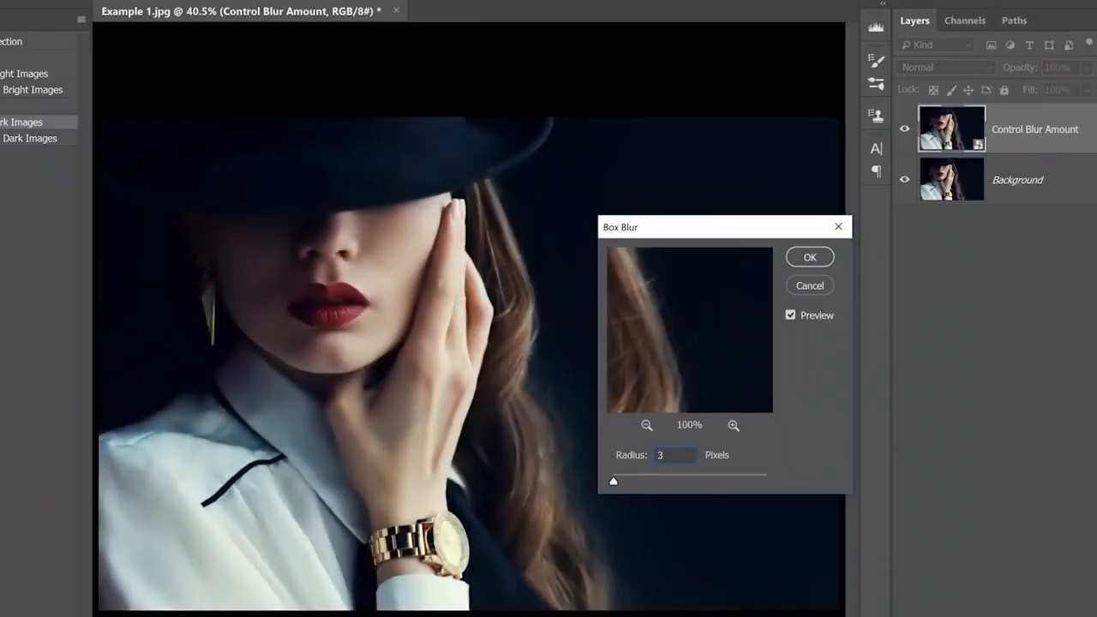
- Raise and apply the Box Blur radius on the Control Blur Amount layer, and acknowledge the wet glass action's messages
left_click_drag(612, 480, 640, 479)
key("Return")
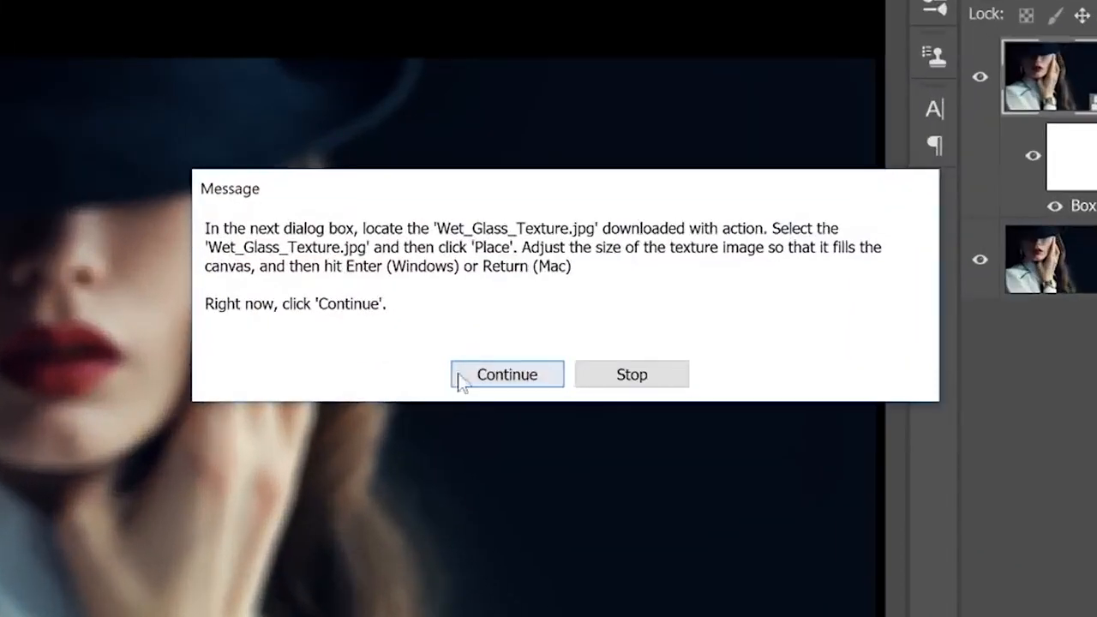
left_click(591, 311)
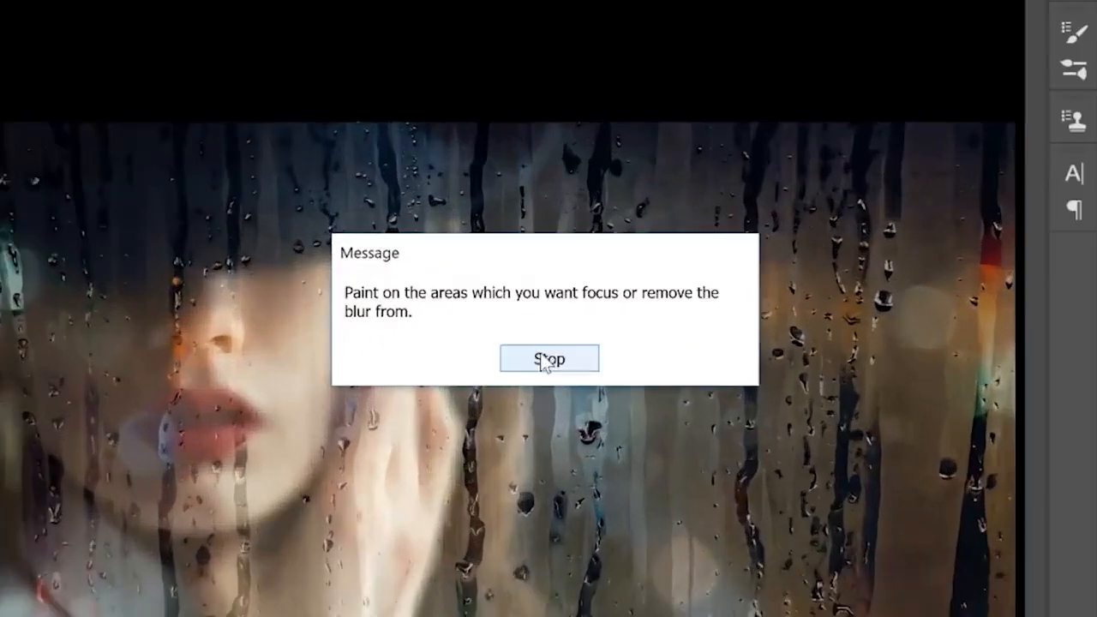
left_click(587, 257)
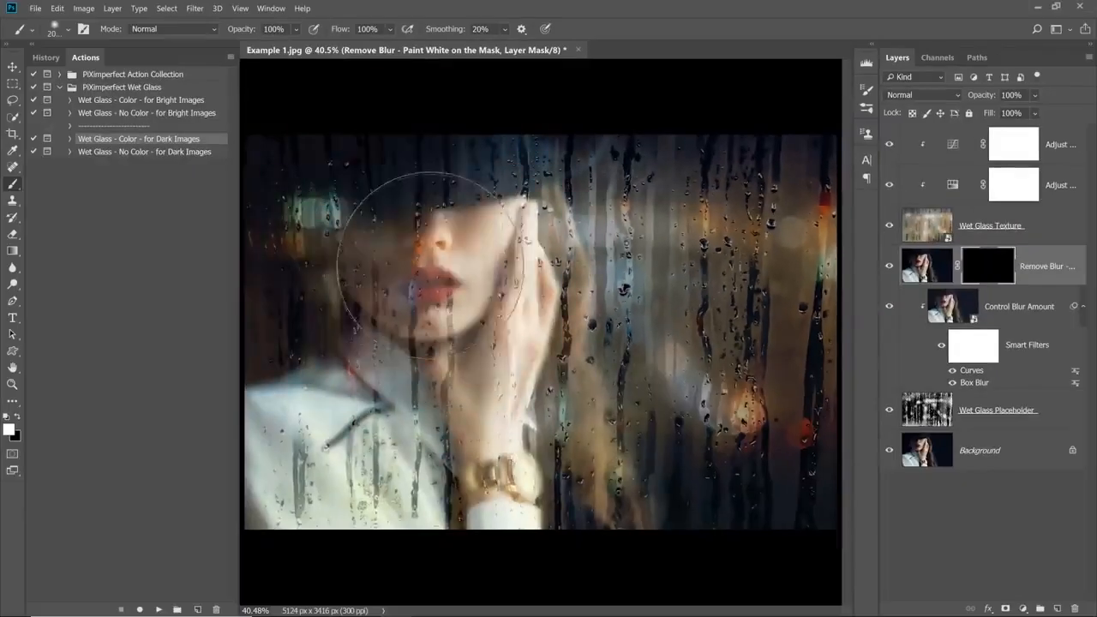
- Paint white over the face on the Remove Blur mask and adjust the Box Blur radius of the Control Blur Amount layer
mouse_move(391, 220)
left_mouse_down()
mouse_move(428, 205)
mouse_move(402, 193)
left_mouse_up()
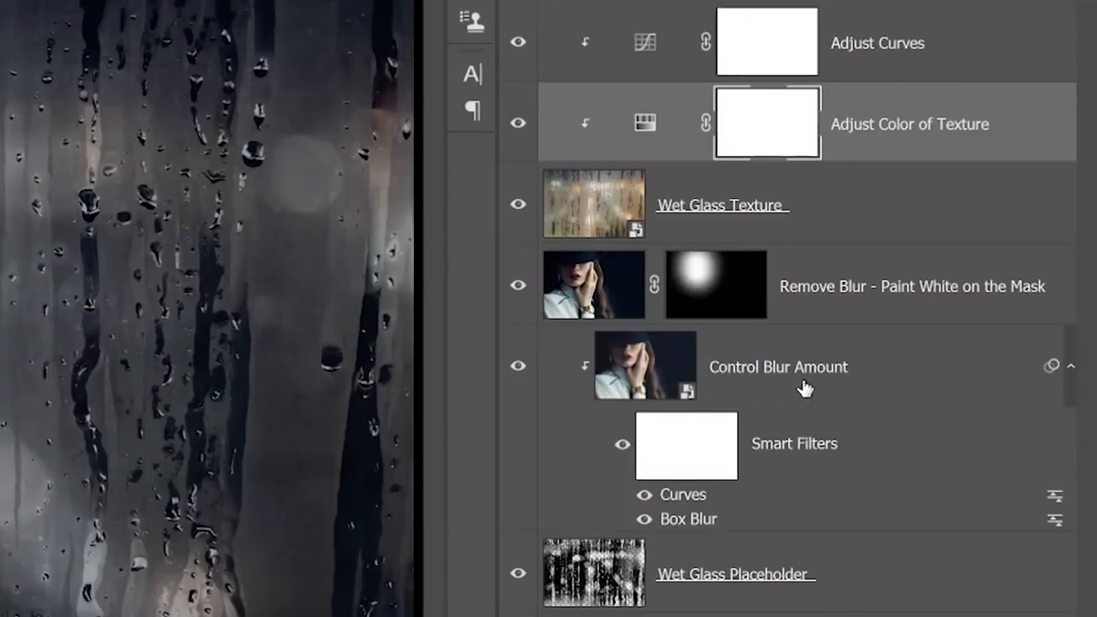
double_click(695, 520)
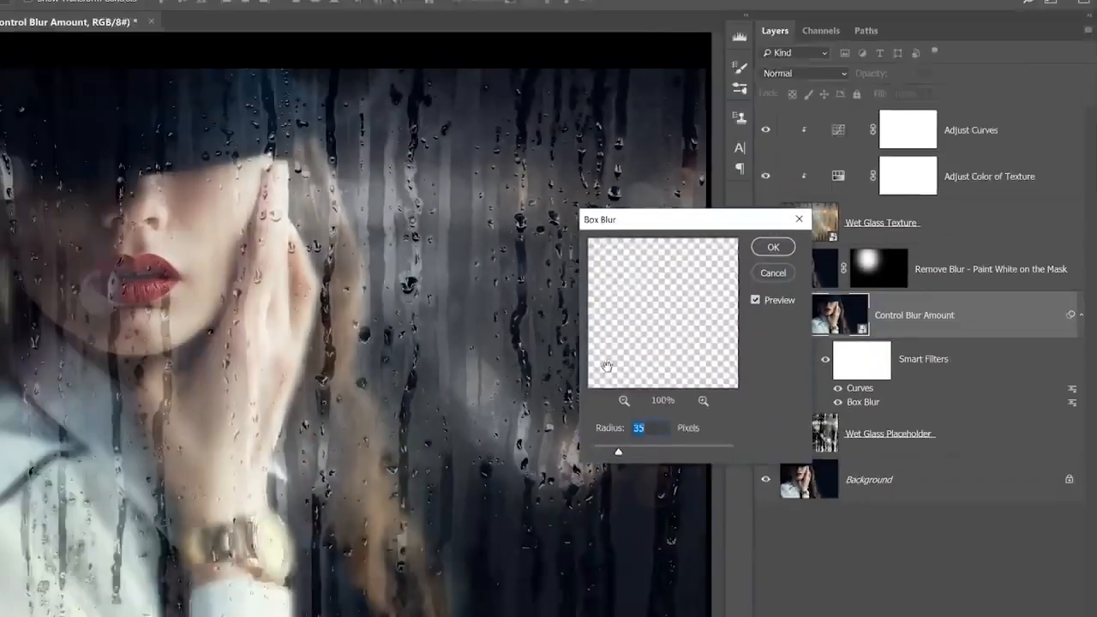
left_click_drag(680, 426, 709, 426)
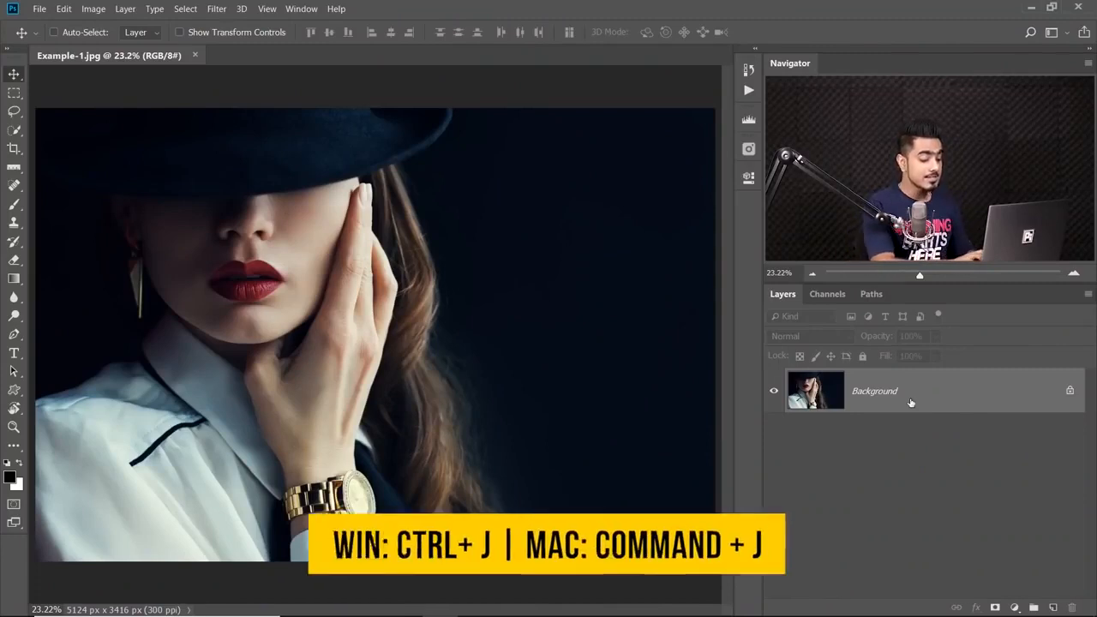
- Duplicate the Background layer and rename the copy Blurry
key("ctrl+j")
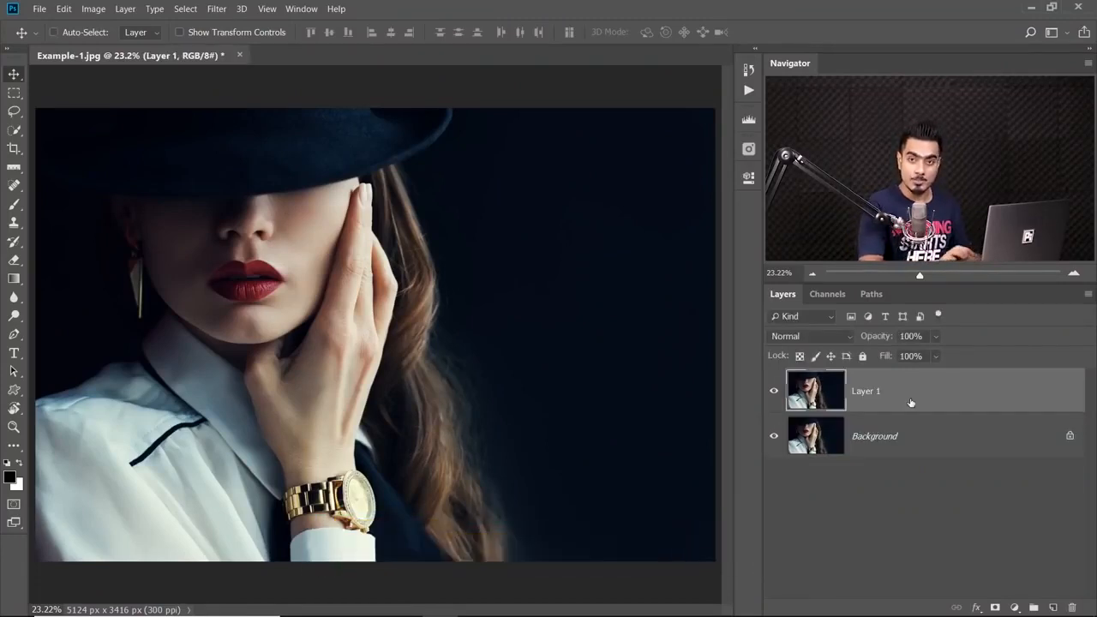
double_click(870, 393)
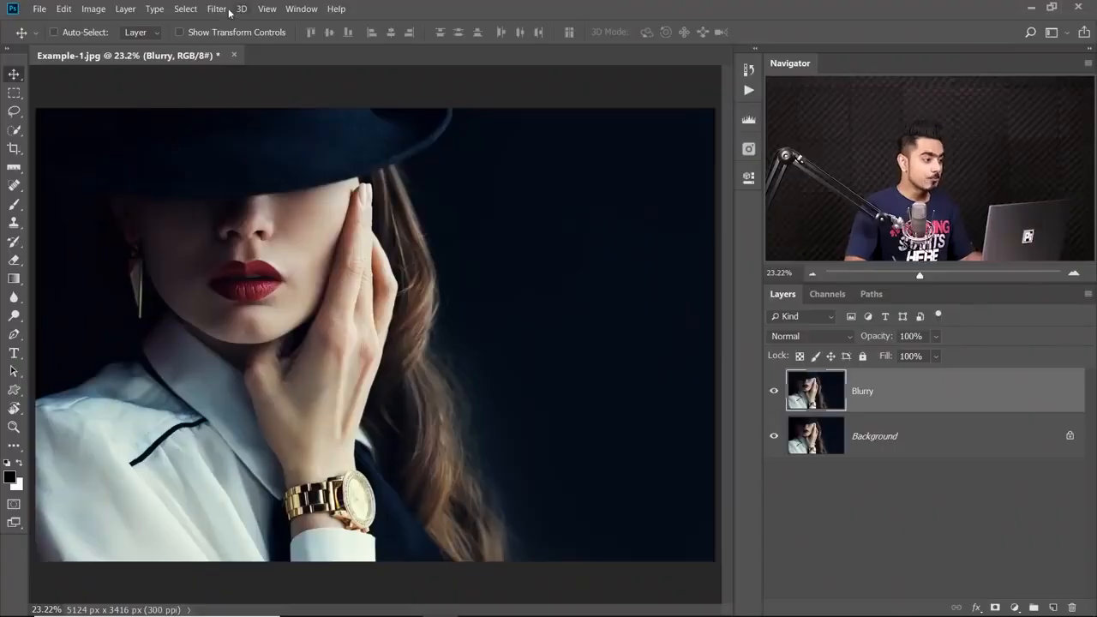
- Convert the Blurry layer for smart filters and accept the smart object conversion
left_click(229, 12)
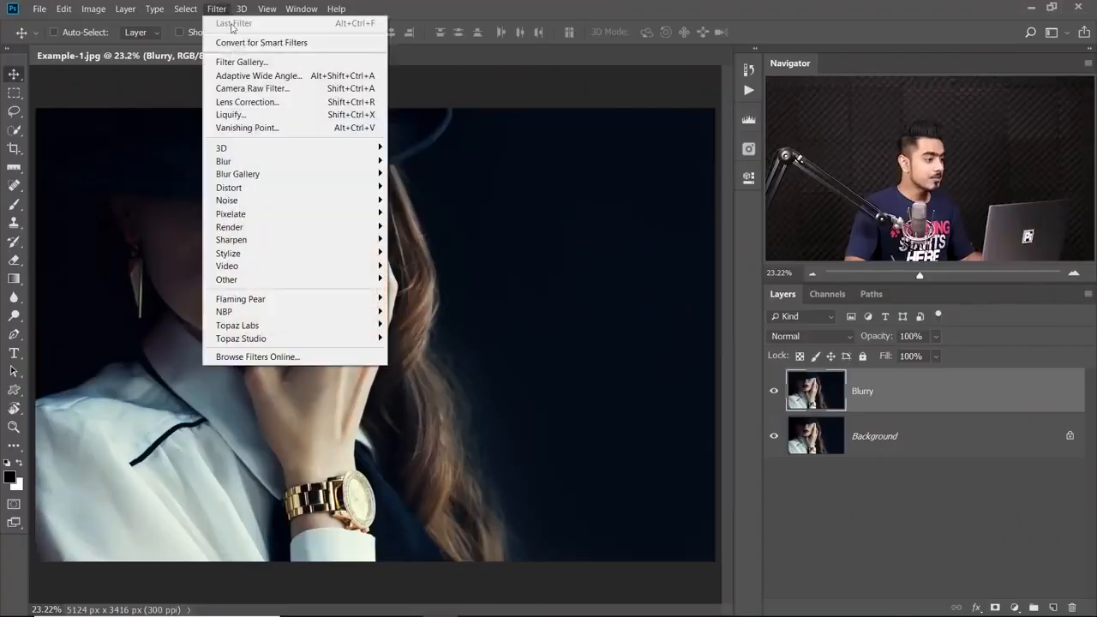
left_click(245, 41)
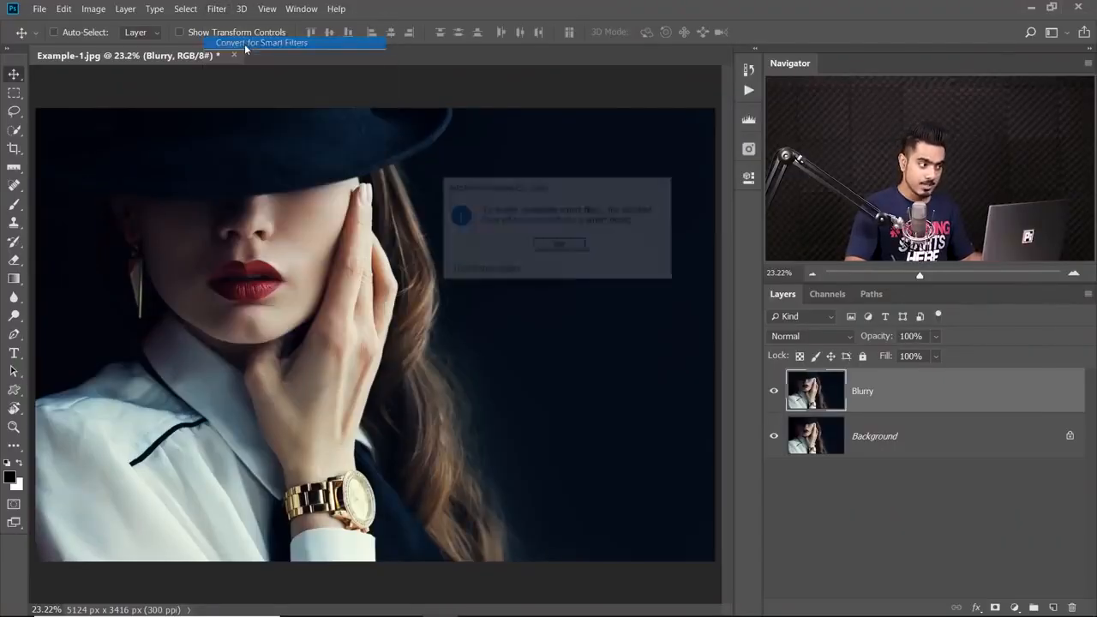
left_click(568, 248)
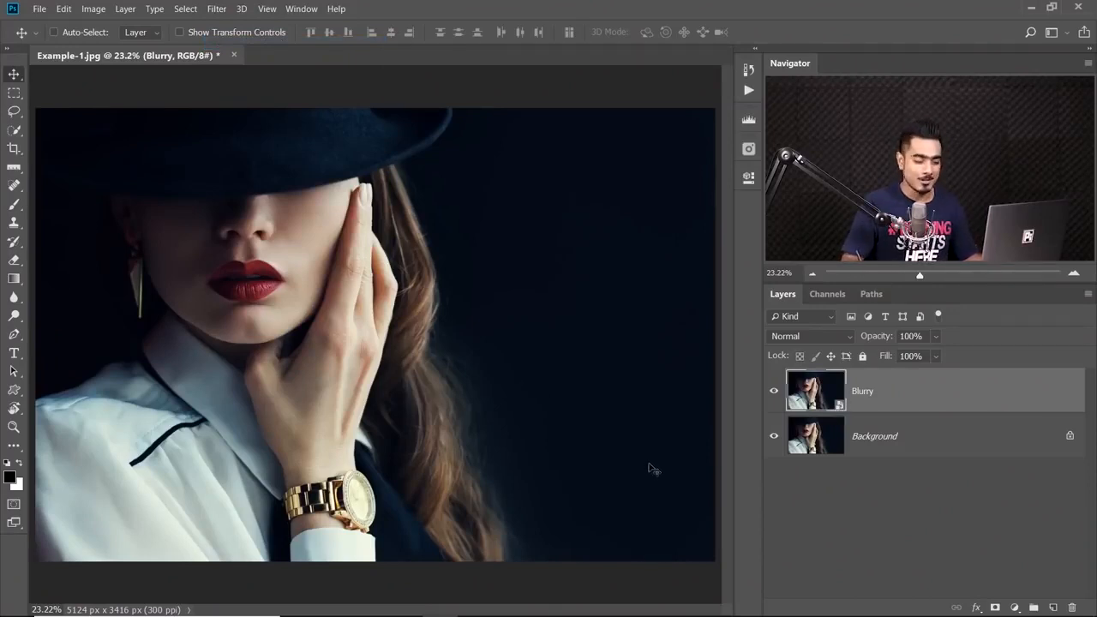
left_click(220, 13)
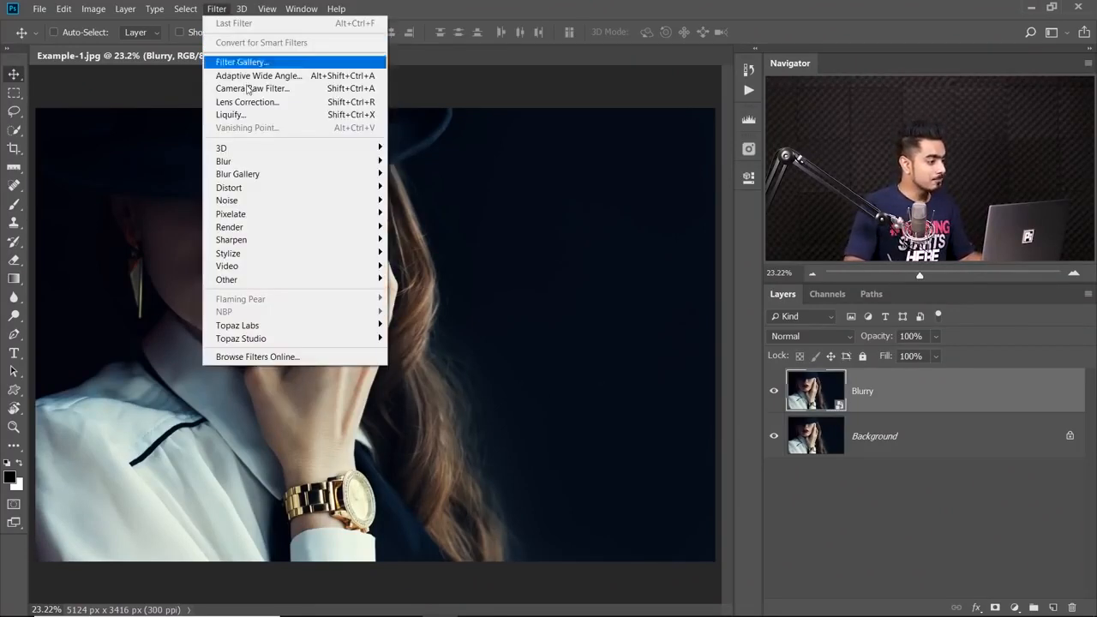
mouse_move(309, 163)
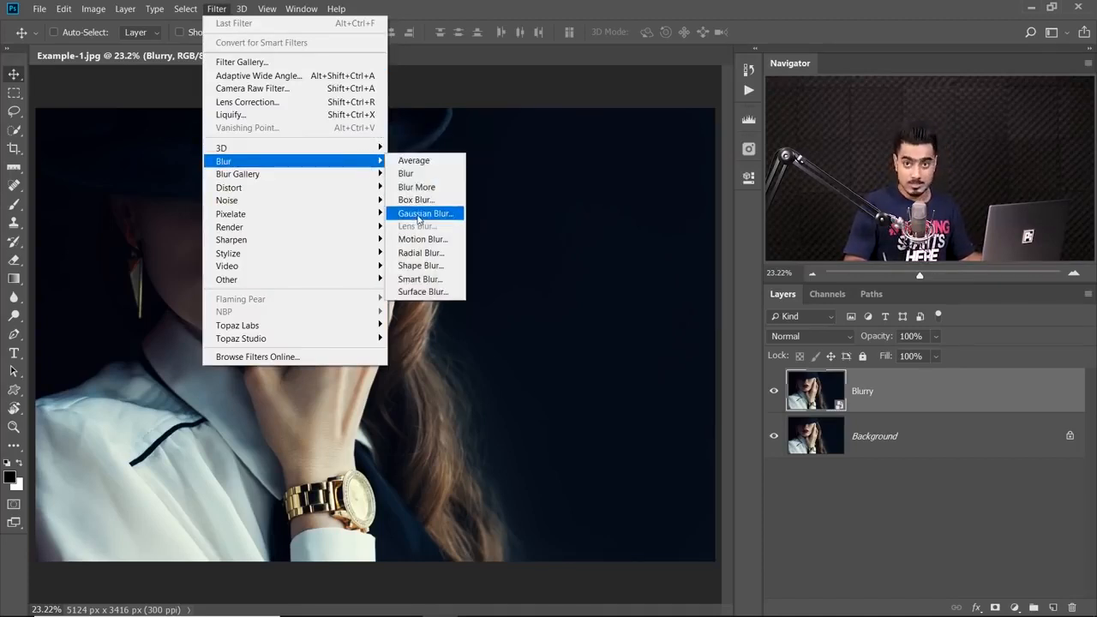
left_click(420, 215)
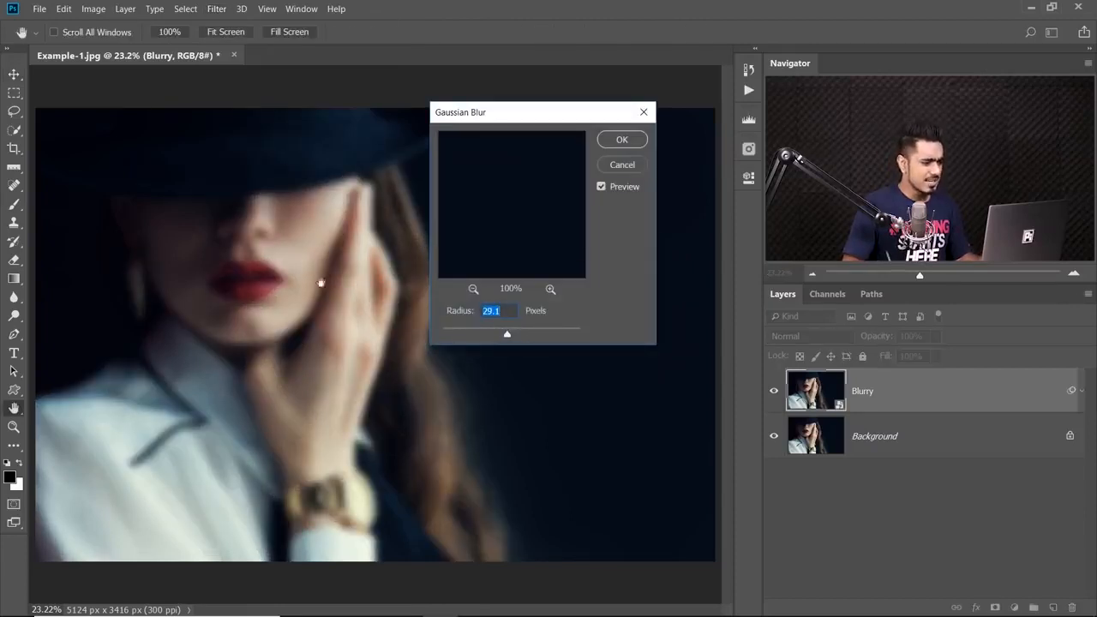
scroll(338, 254, "up", 2)
scroll(339, 254, "up", 2)
left_click_drag(257, 301, 283, 281)
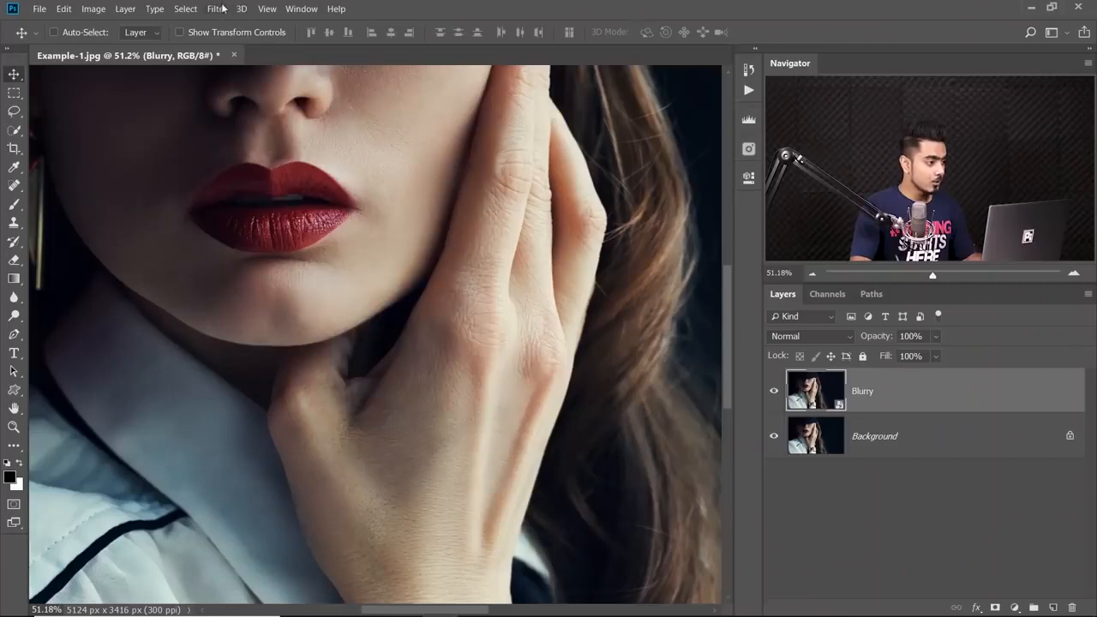
- Apply a Box Blur with a radius of 36 pixels to the Blurry layer
left_click(216, 9)
mouse_move(255, 162)
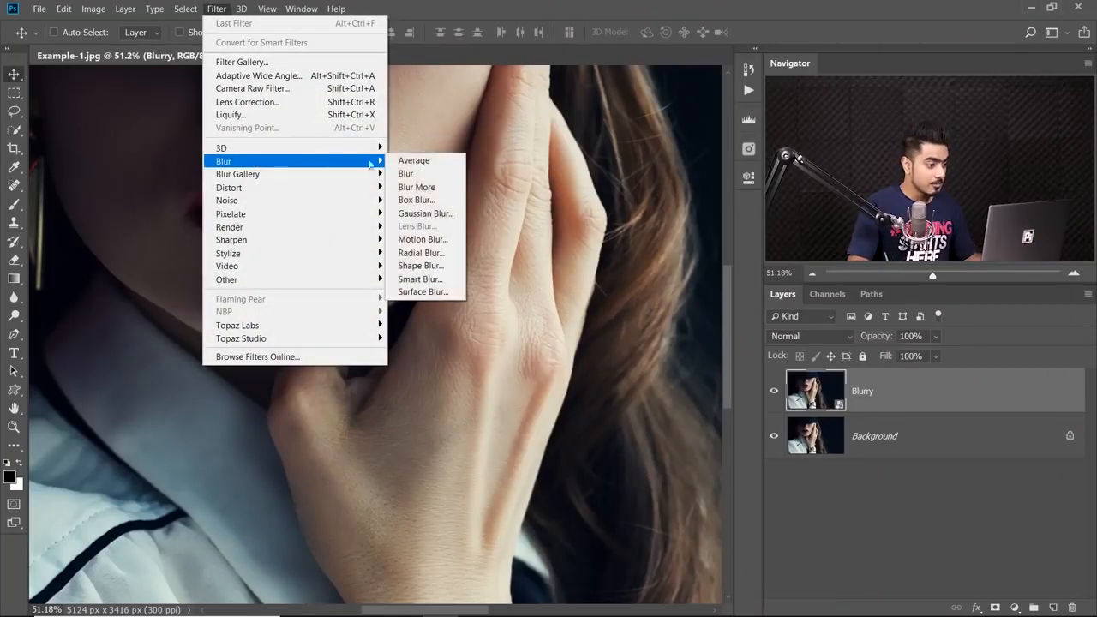
left_click(417, 200)
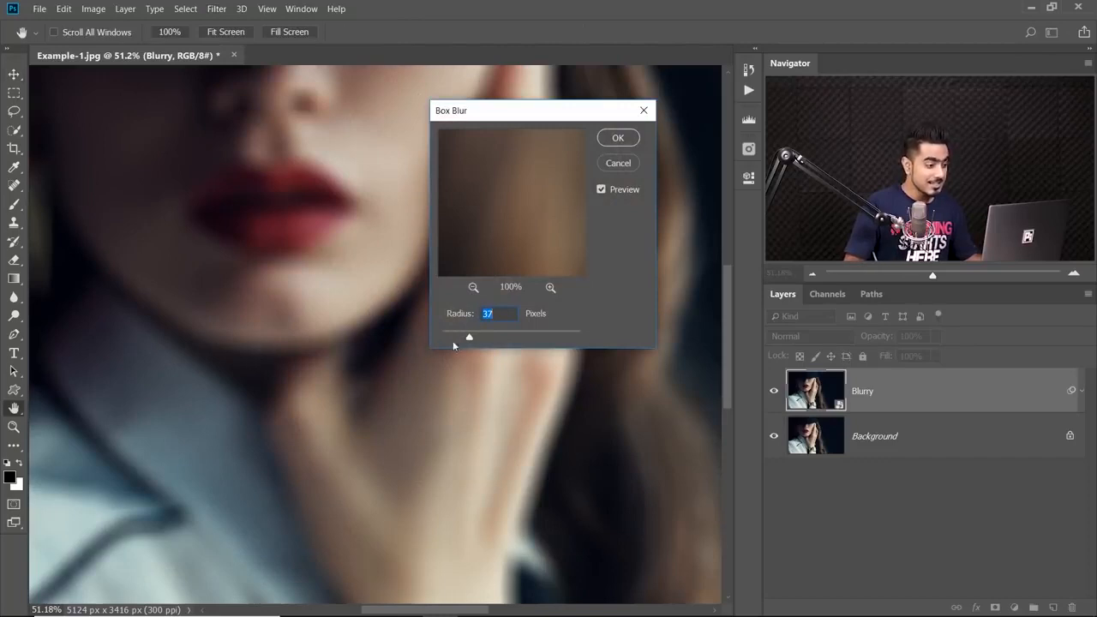
left_click_drag(459, 335, 466, 337)
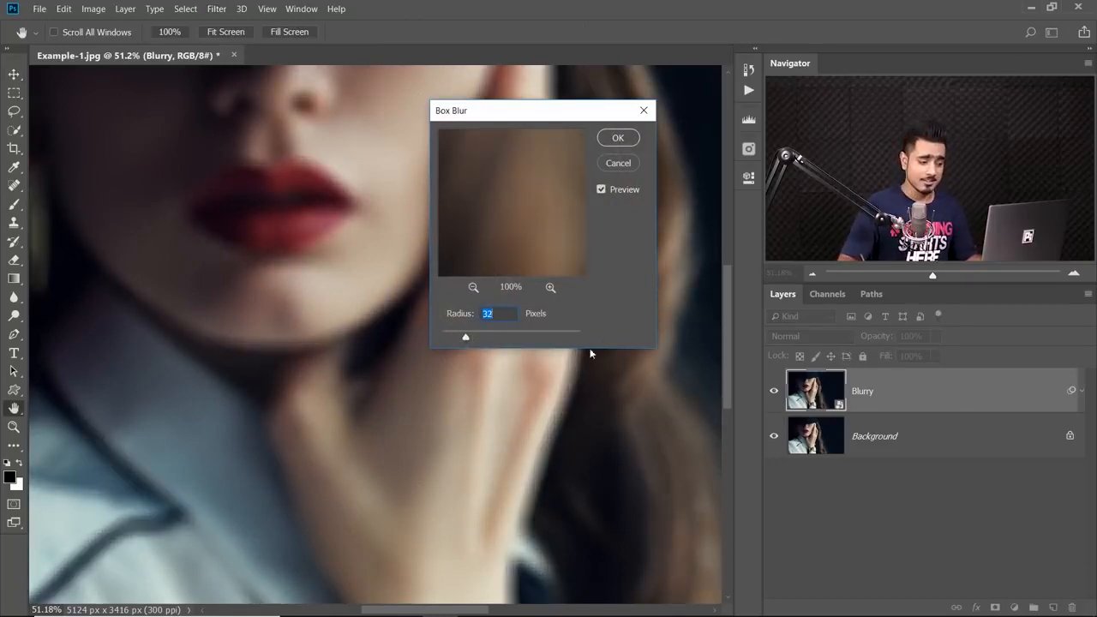
left_click_drag(467, 337, 471, 338)
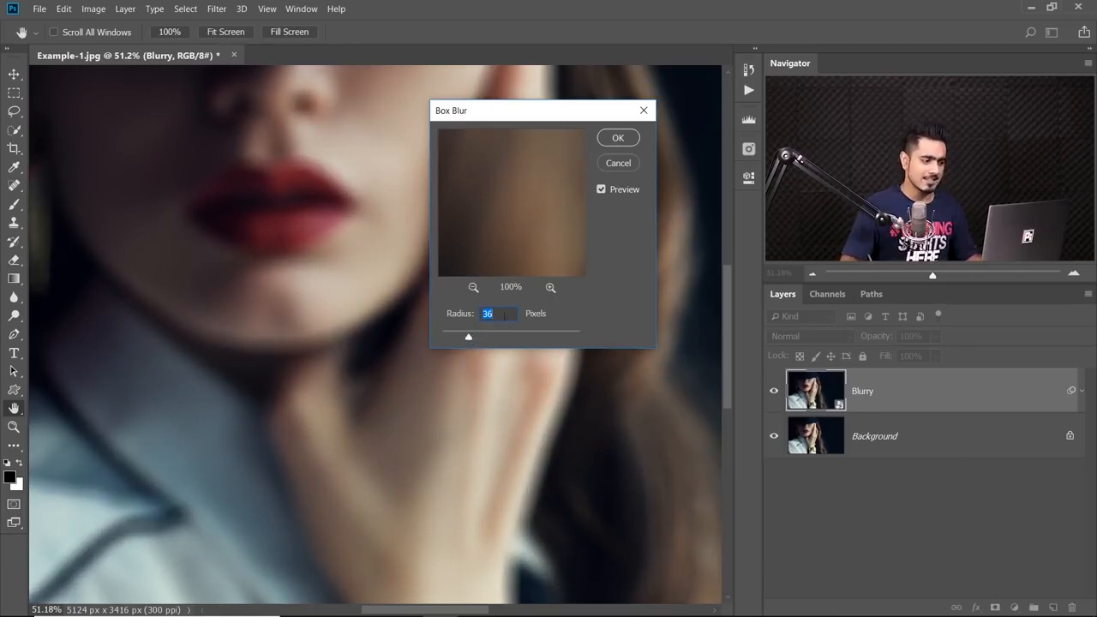
left_click(619, 138)
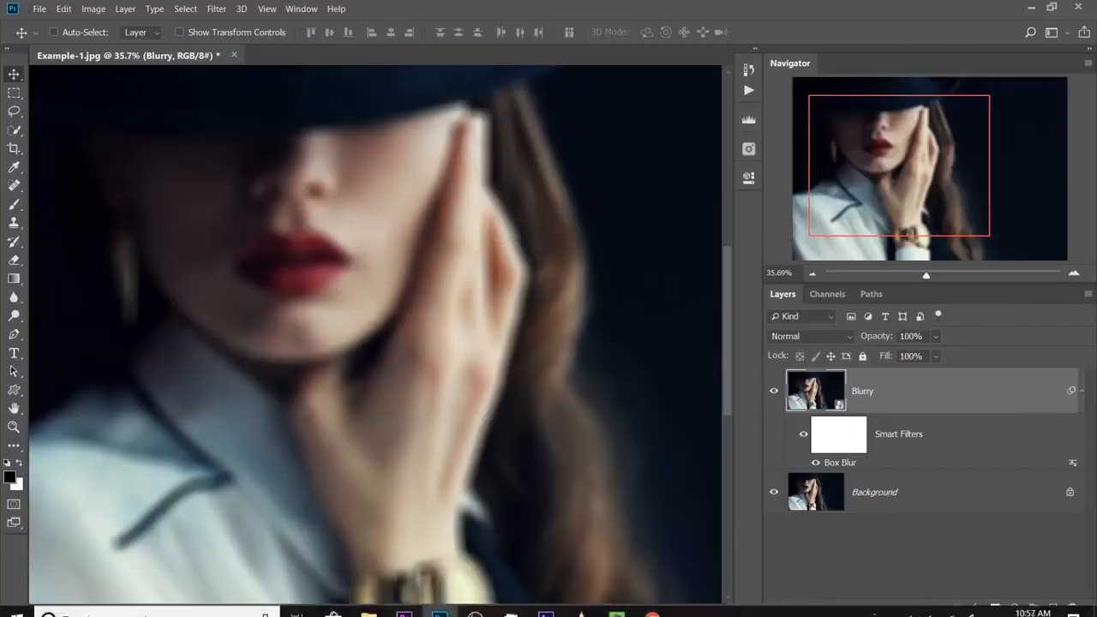
- Place the Wet Glass Texture image above the Blurry layer, centre it and scale it to about 121% to fill the canvas
left_click(368, 610)
left_click_drag(445, 311, 205, 250)
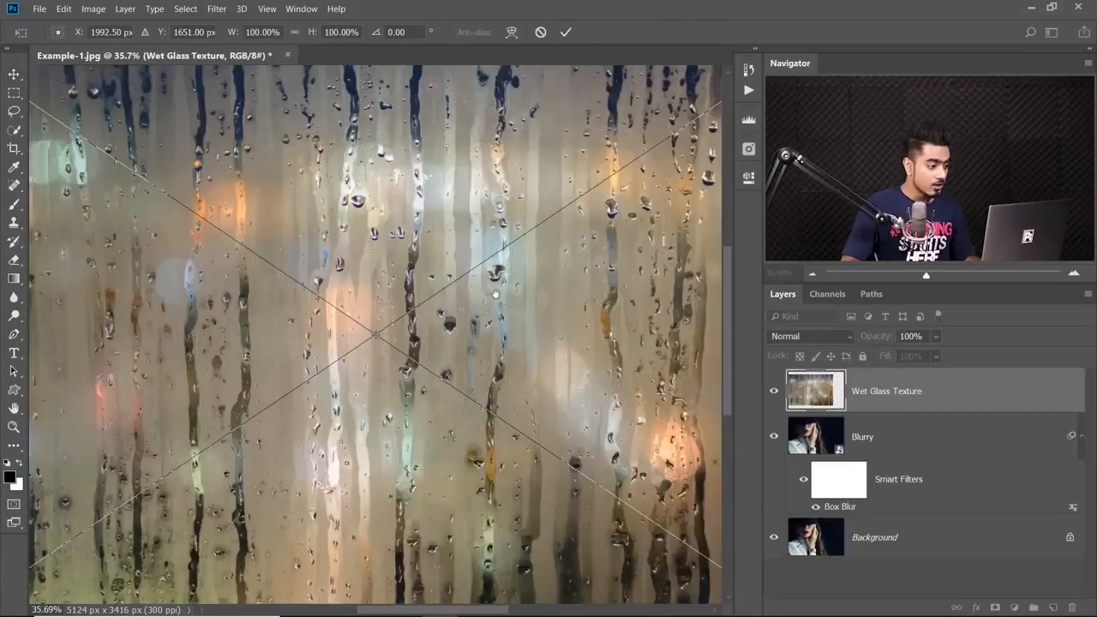
scroll(517, 284, "down", 3)
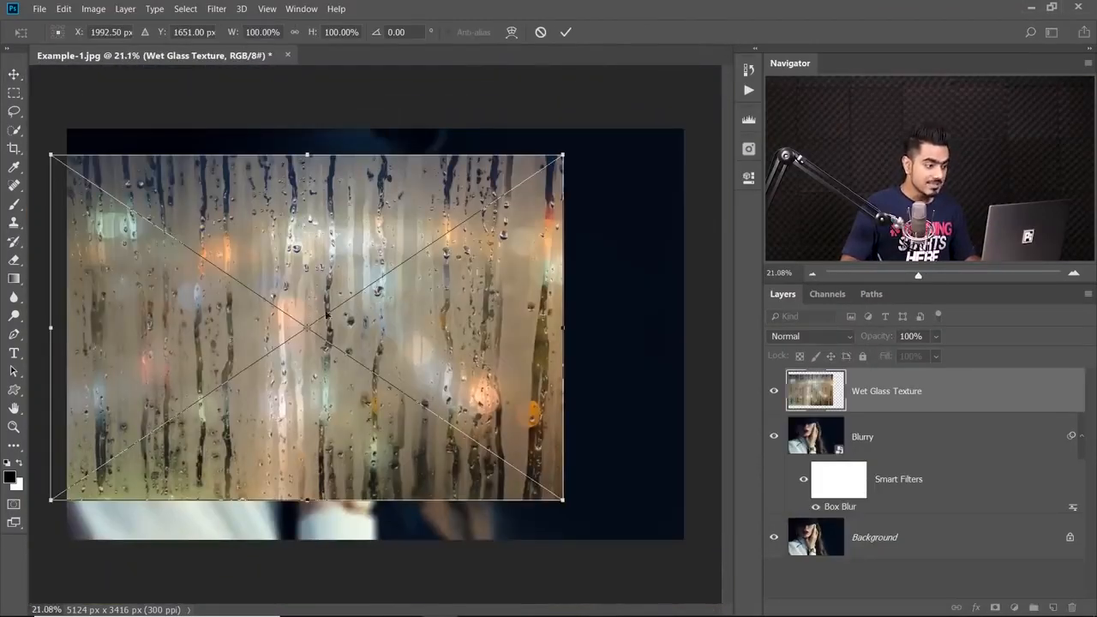
left_click_drag(380, 310, 448, 316)
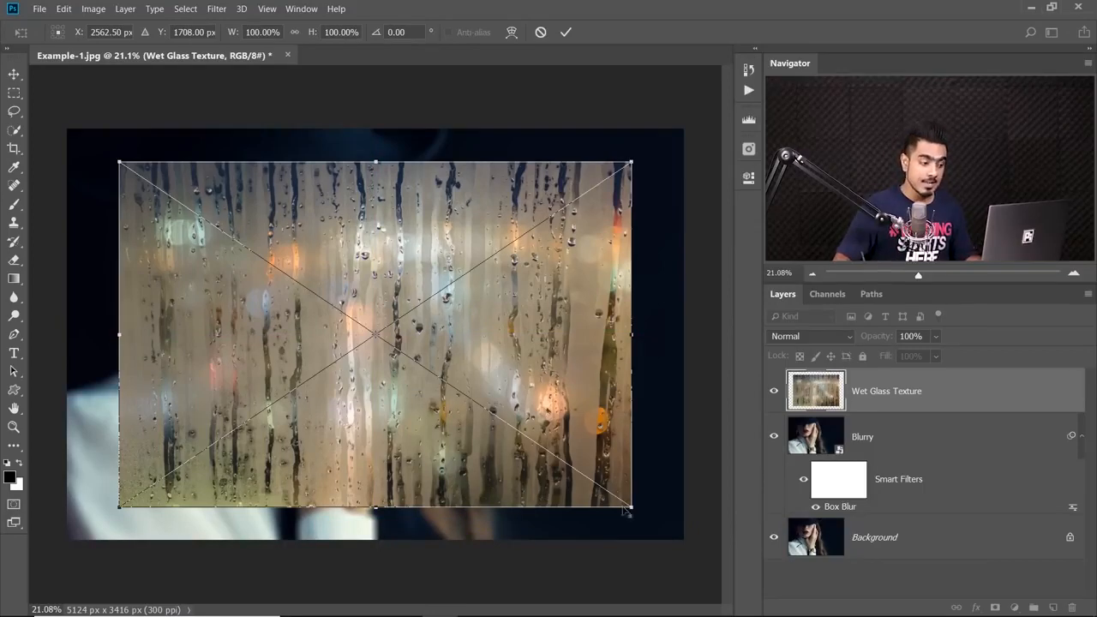
left_click_drag(632, 508, 685, 542)
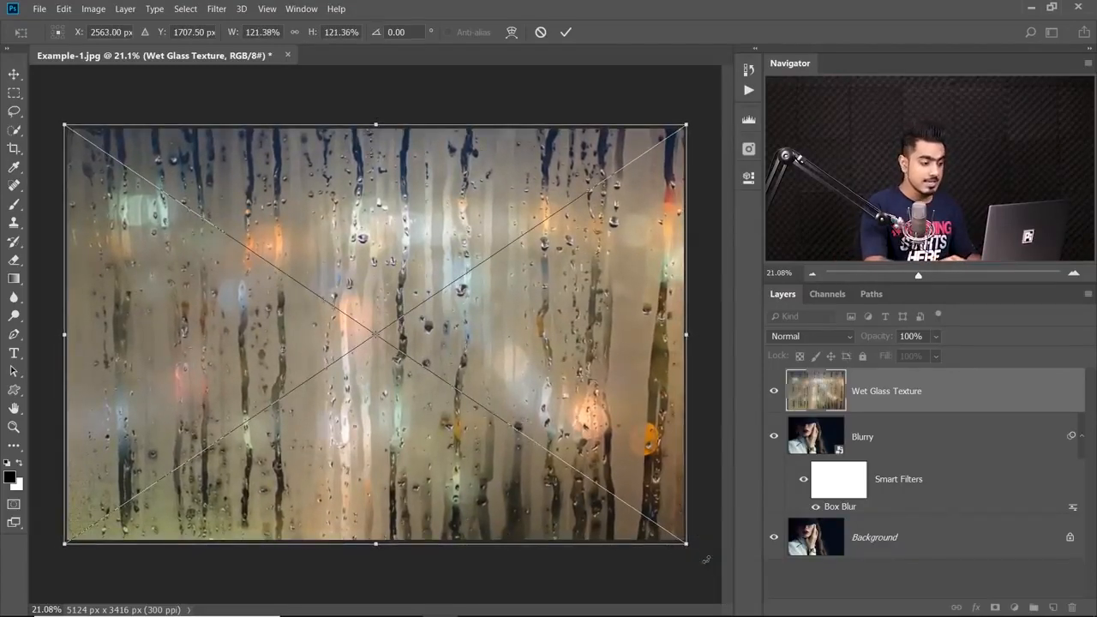
key("Return")
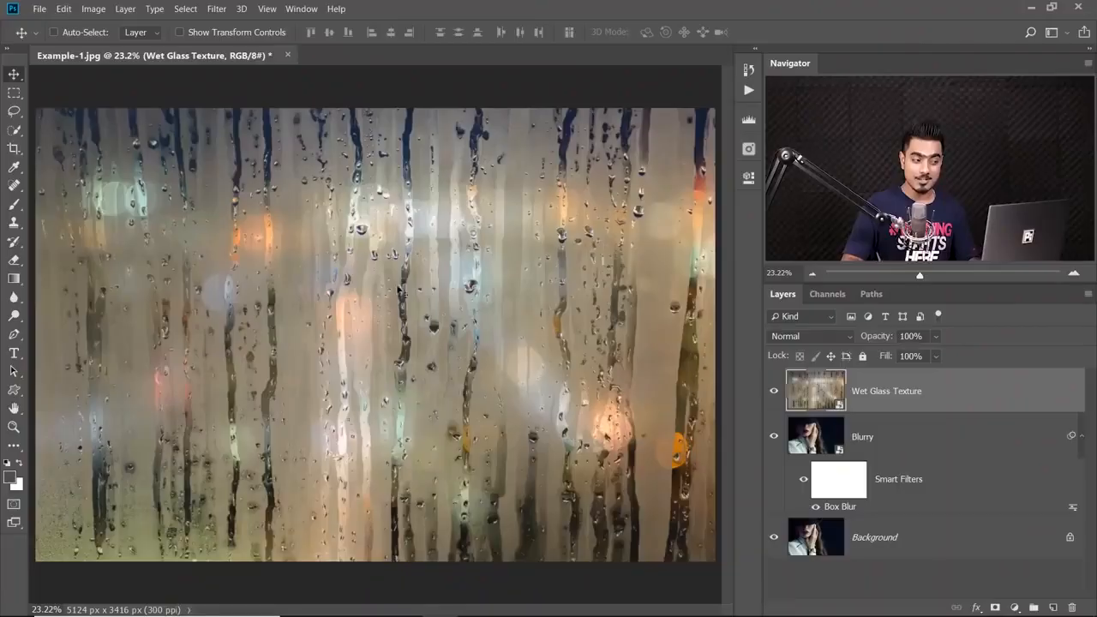
- Start a Color Range selection on the Wet Glass Texture layer and sample the beige foggy glass in the upper part of the image
left_click_drag(497, 267, 351, 298)
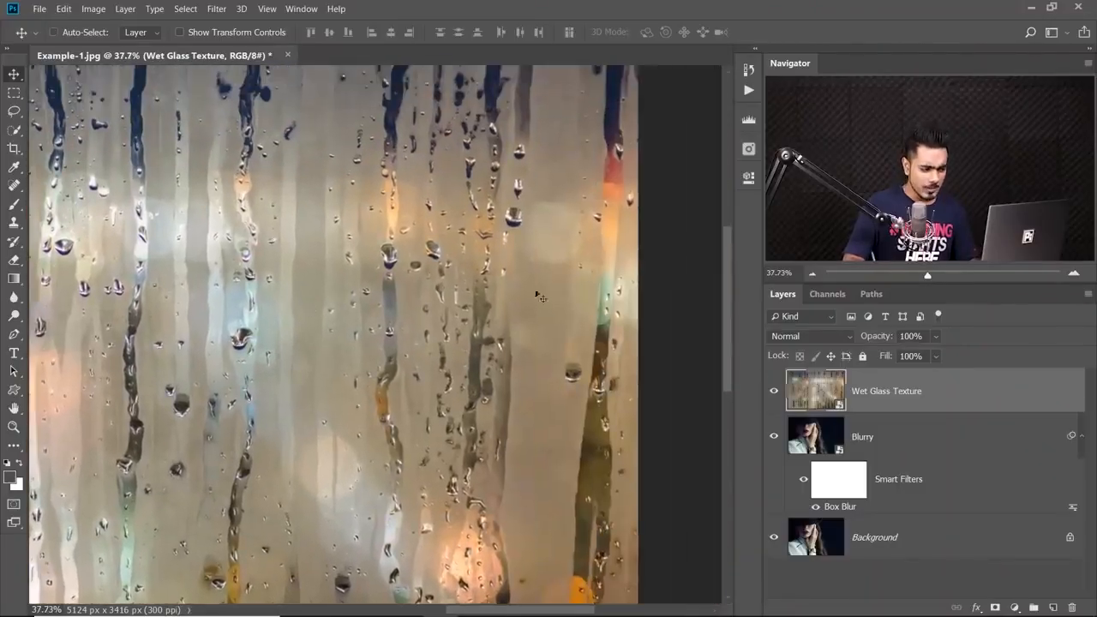
left_click_drag(549, 409, 525, 307)
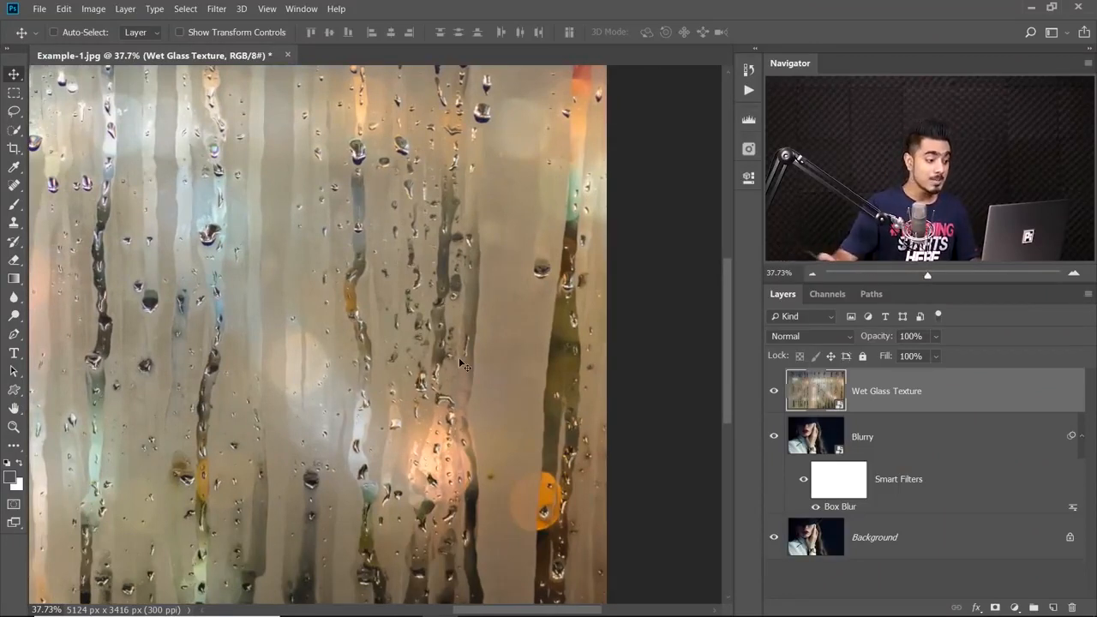
left_click_drag(474, 249, 538, 245)
left_click_drag(434, 204, 493, 420)
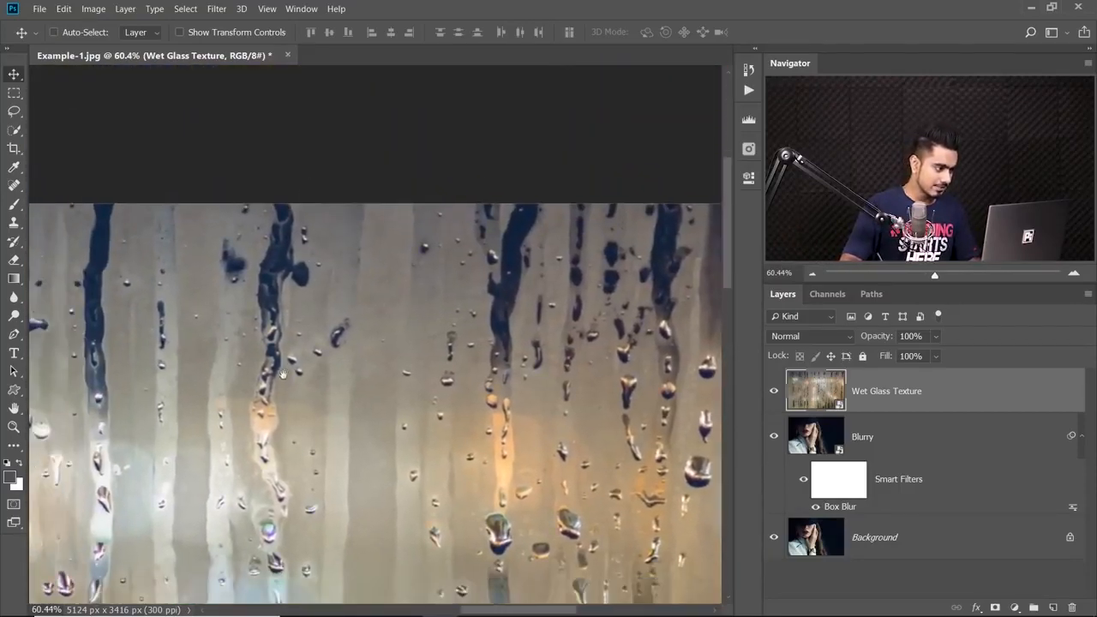
left_click_drag(285, 372, 467, 156)
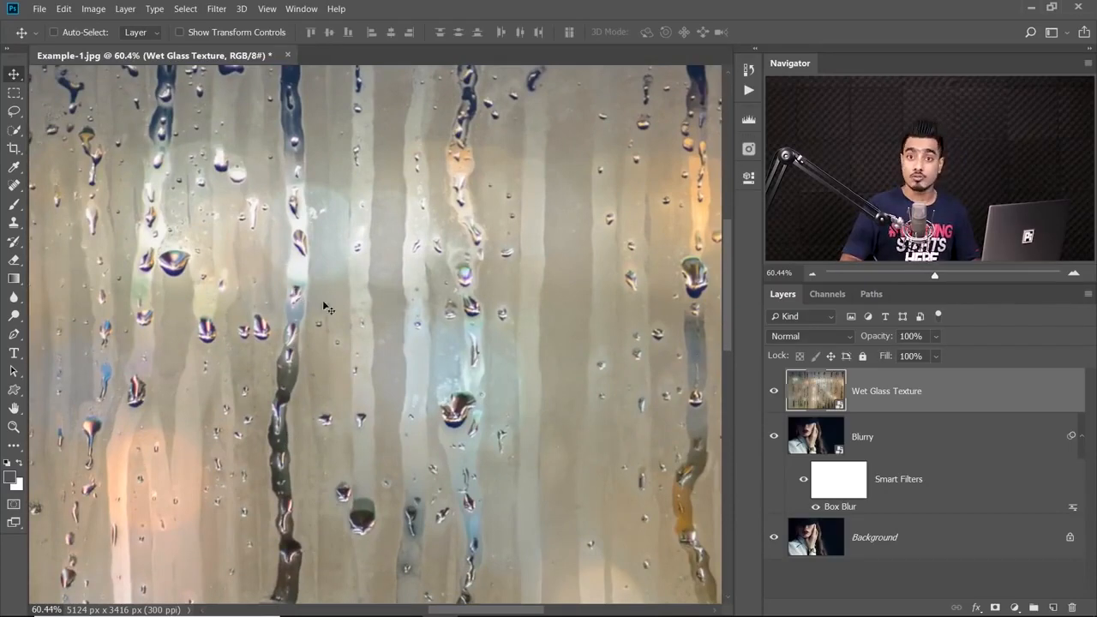
left_click_drag(531, 304, 636, 378)
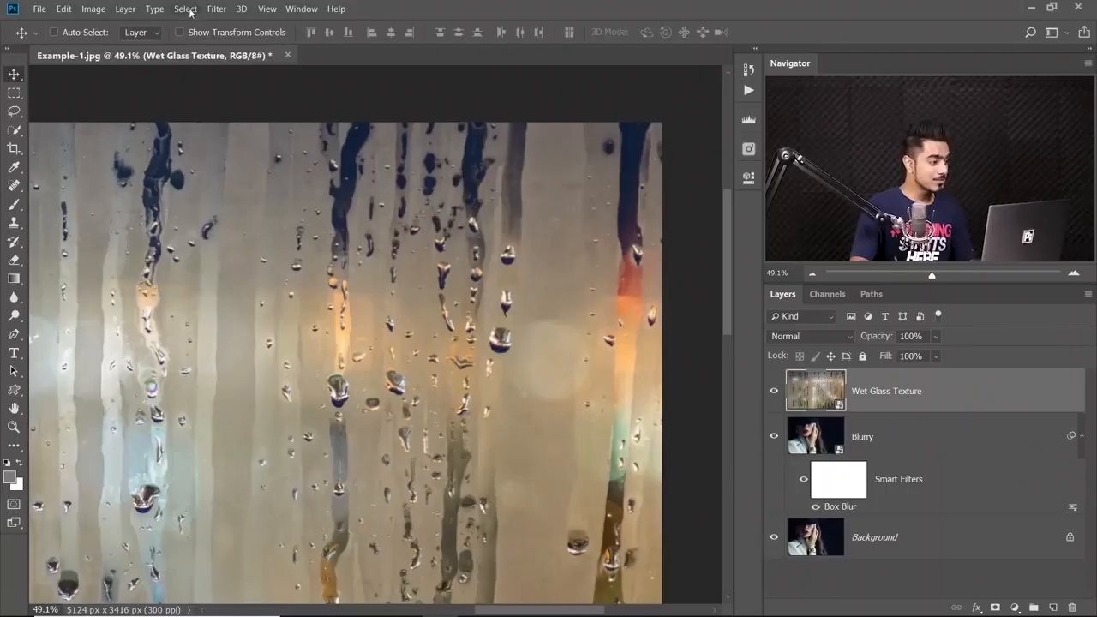
left_click(186, 9)
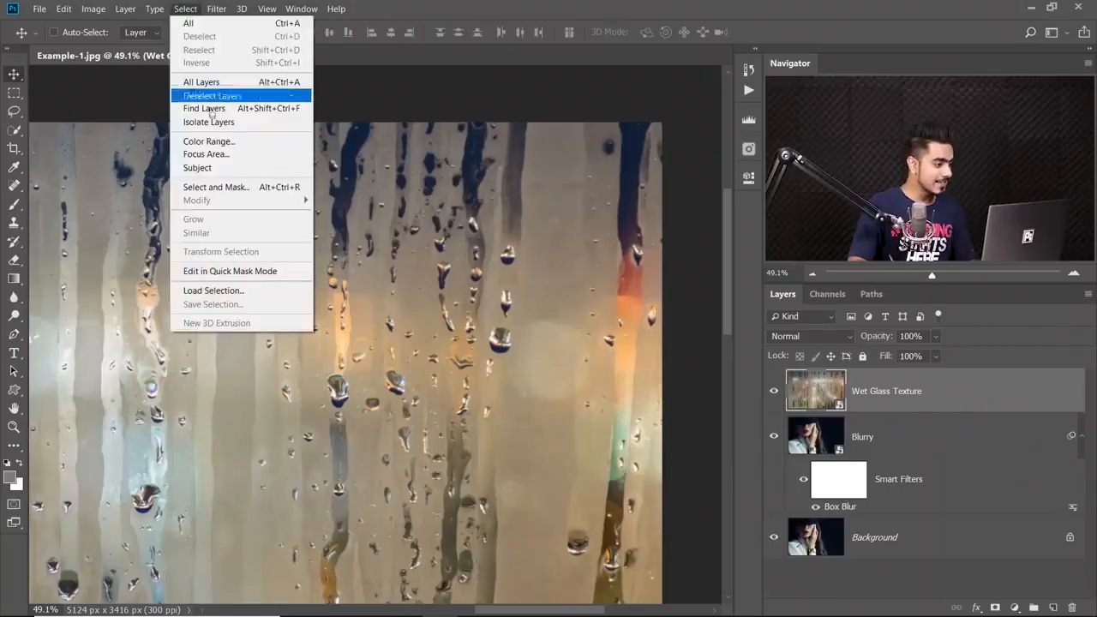
left_click(215, 144)
left_click_drag(330, 245, 454, 200)
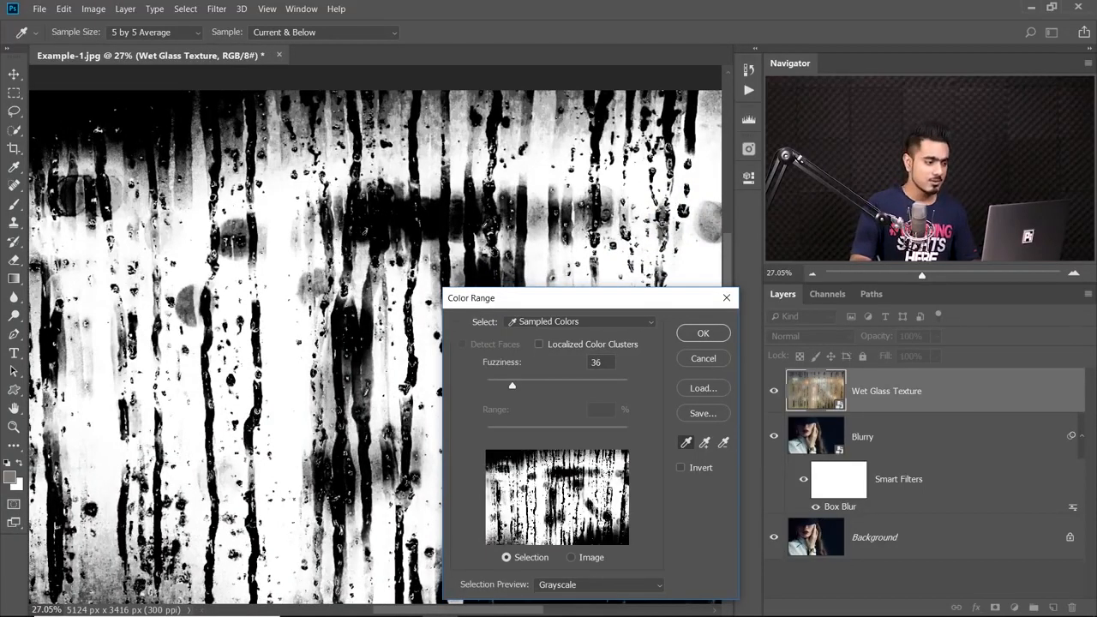
left_click(548, 140)
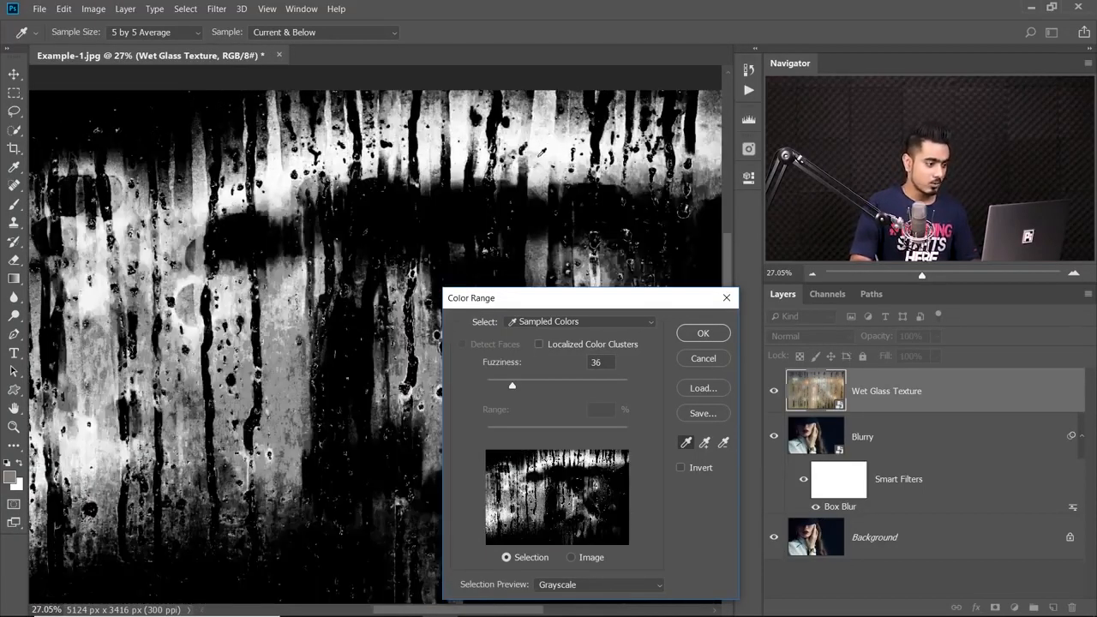
- Set the Color Range selection preview to None and lower the fuzziness to 6
left_click(557, 589)
left_click(562, 511)
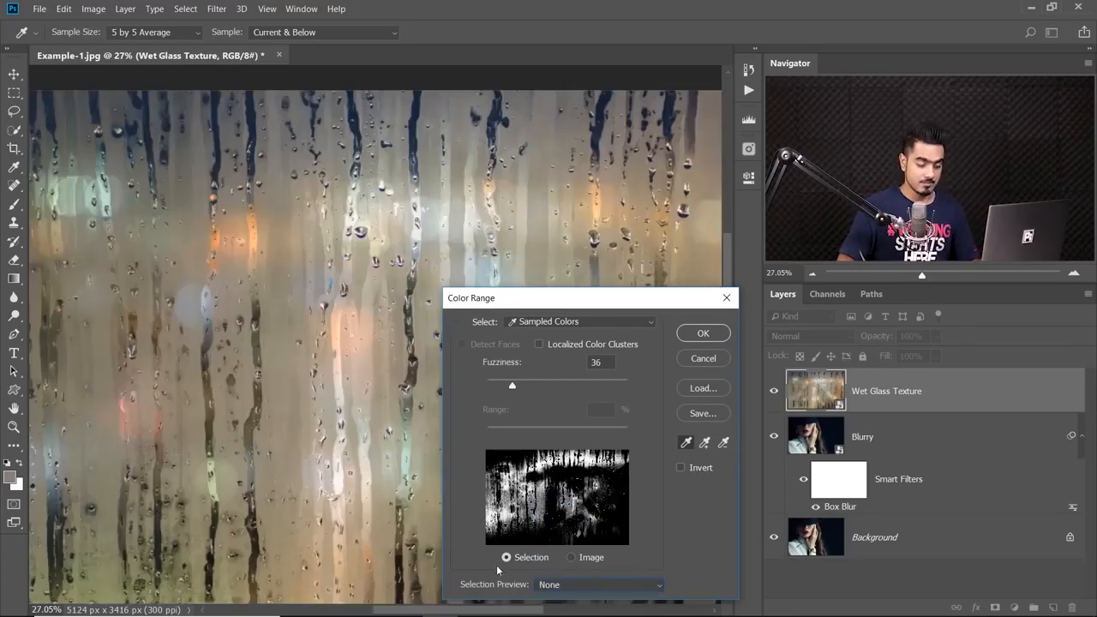
left_click_drag(568, 207, 397, 222)
left_click_drag(510, 385, 493, 387)
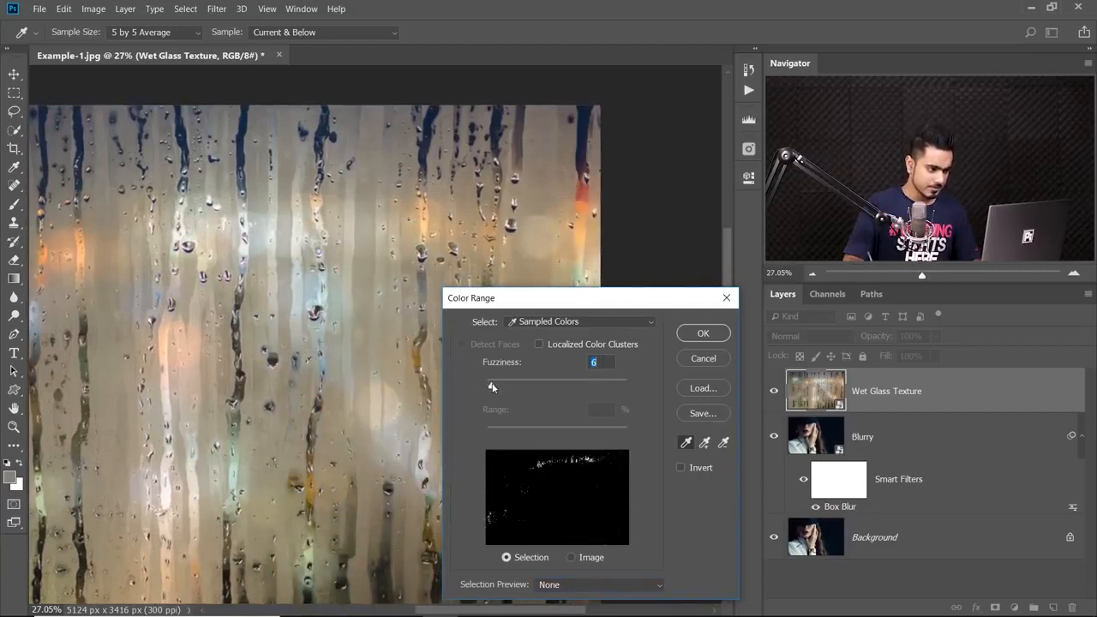
- Enable Localized Color Clusters for the colour range and set the fuzziness to 4
left_click_drag(440, 319, 487, 310)
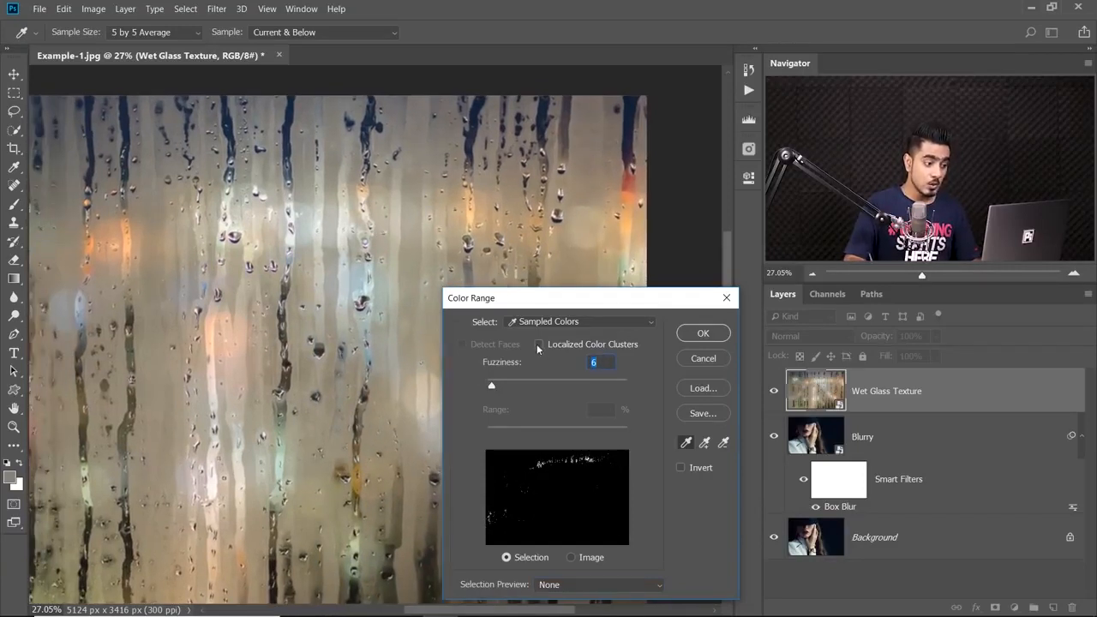
left_click(537, 344)
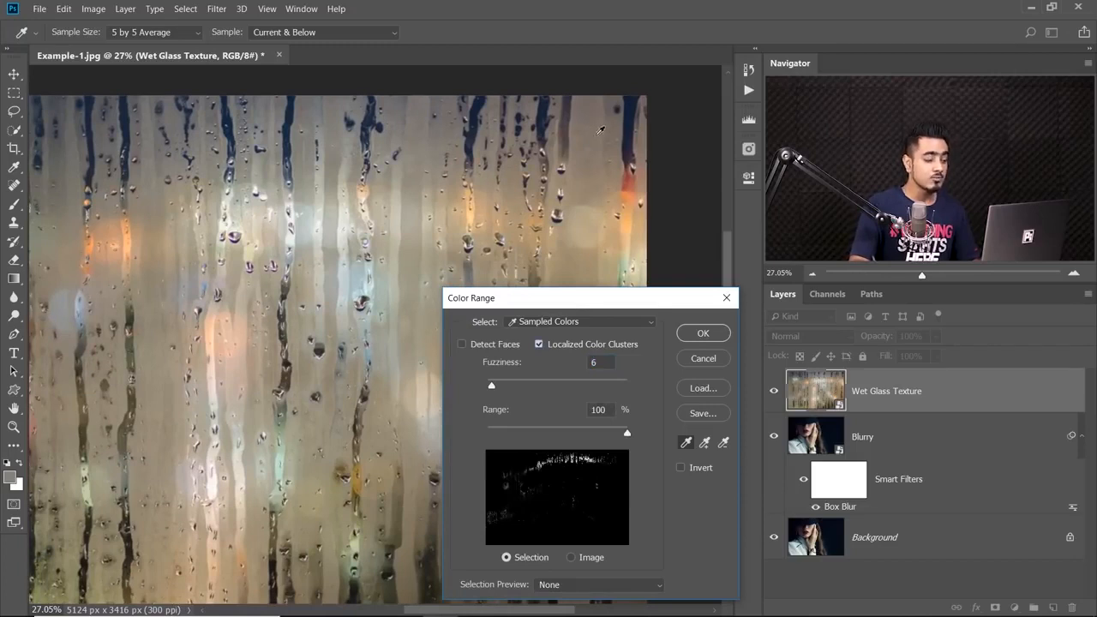
left_click(358, 128)
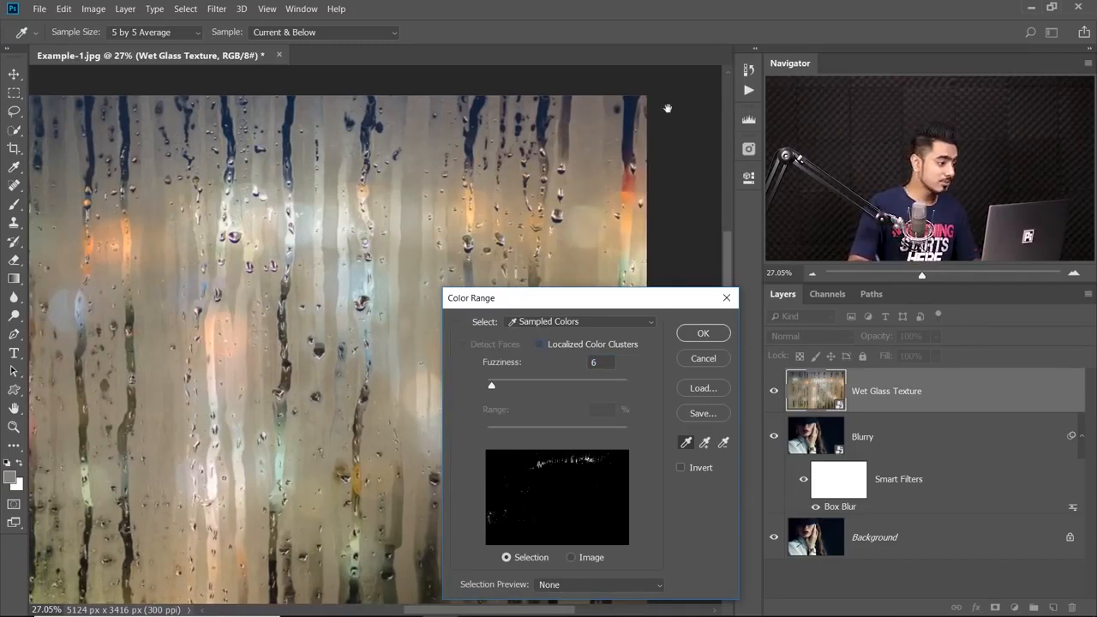
left_click(539, 346)
left_click(539, 347)
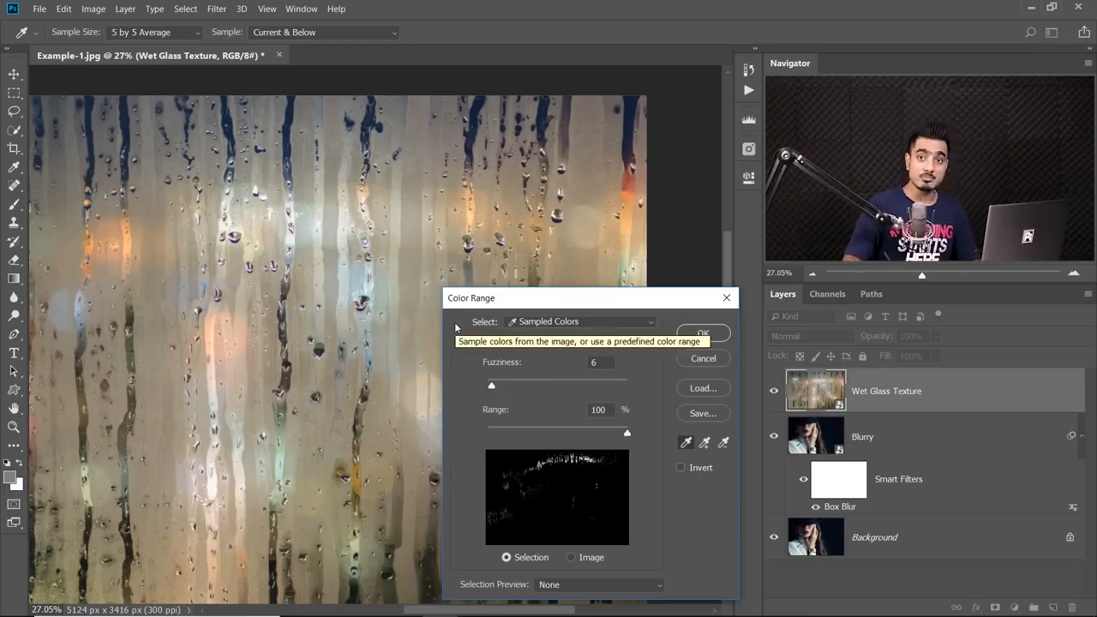
left_click_drag(491, 386, 490, 390)
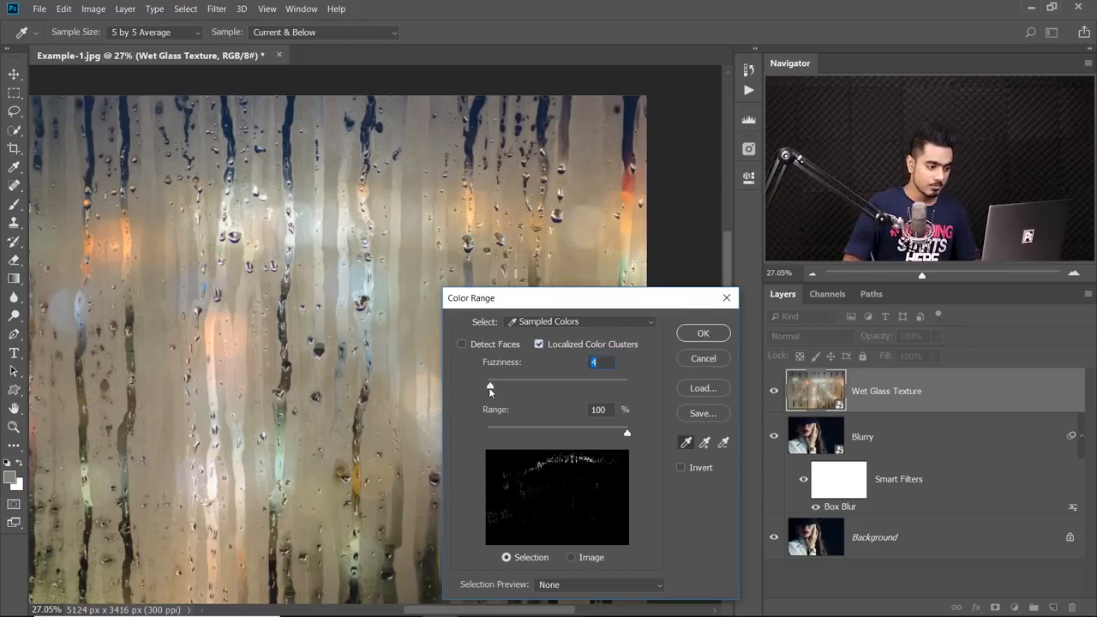
- Uncover the texture behind the Color Range dialog and take a new base sample of the foggy glass near its upper right edge
left_click_drag(465, 610, 433, 611)
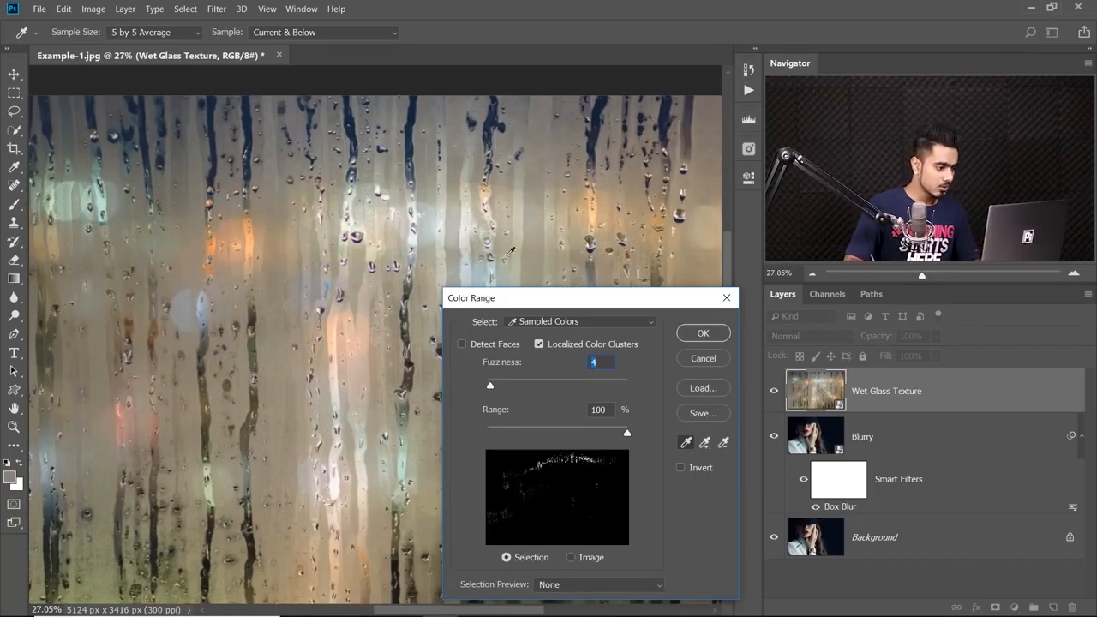
left_click_drag(553, 304, 318, 254)
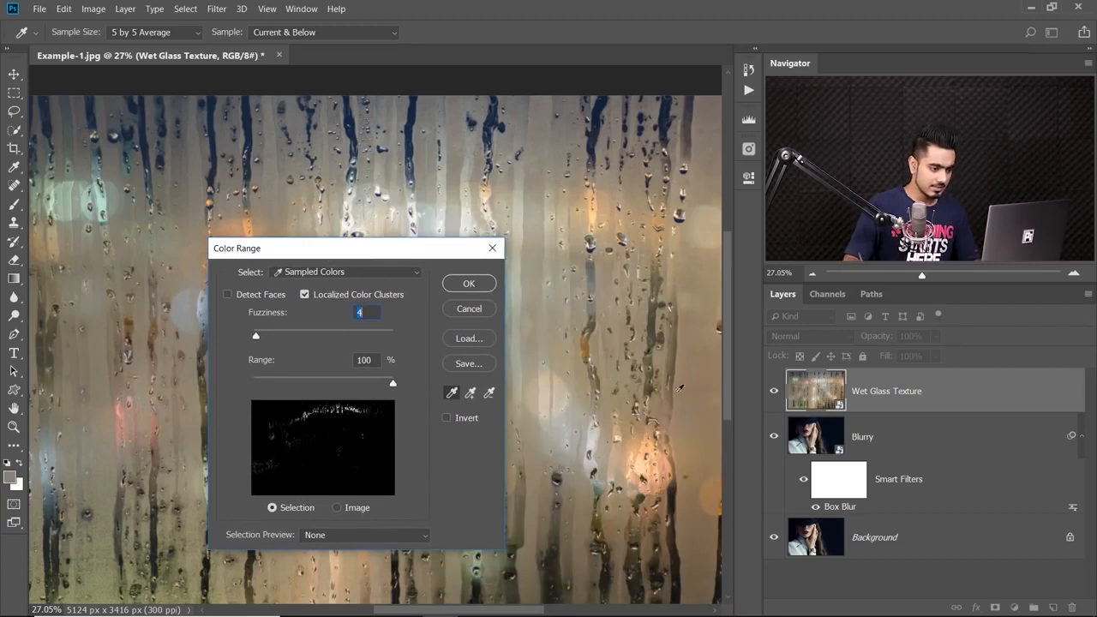
left_click(717, 155)
left_click_drag(378, 248, 444, 249)
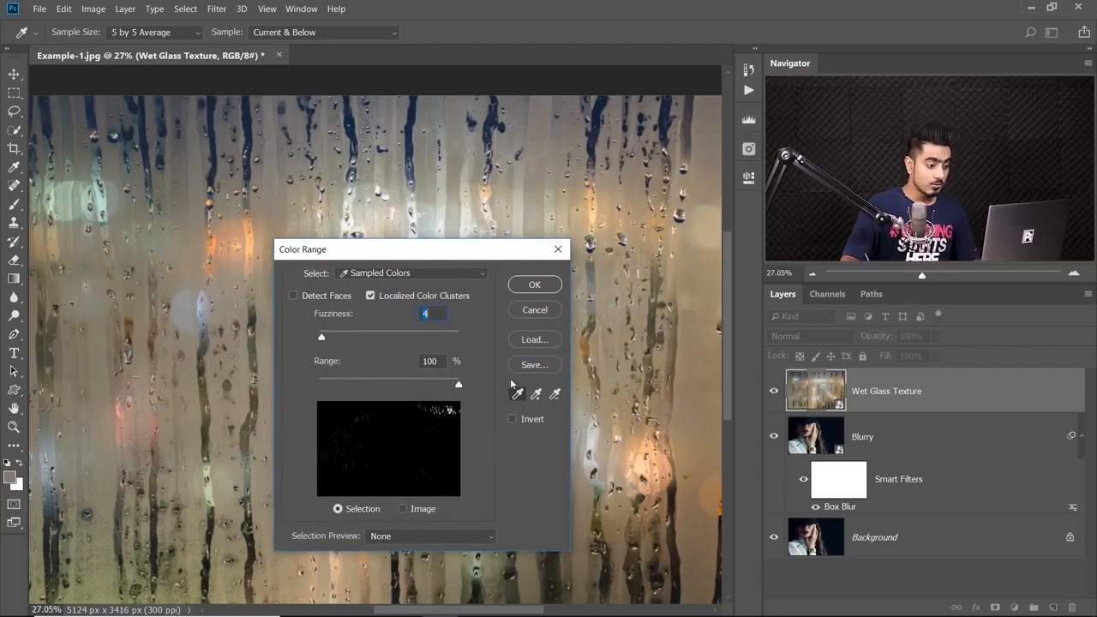
- Add samples of the beige foggy glass at several heights along the right side of the texture
left_click(536, 394)
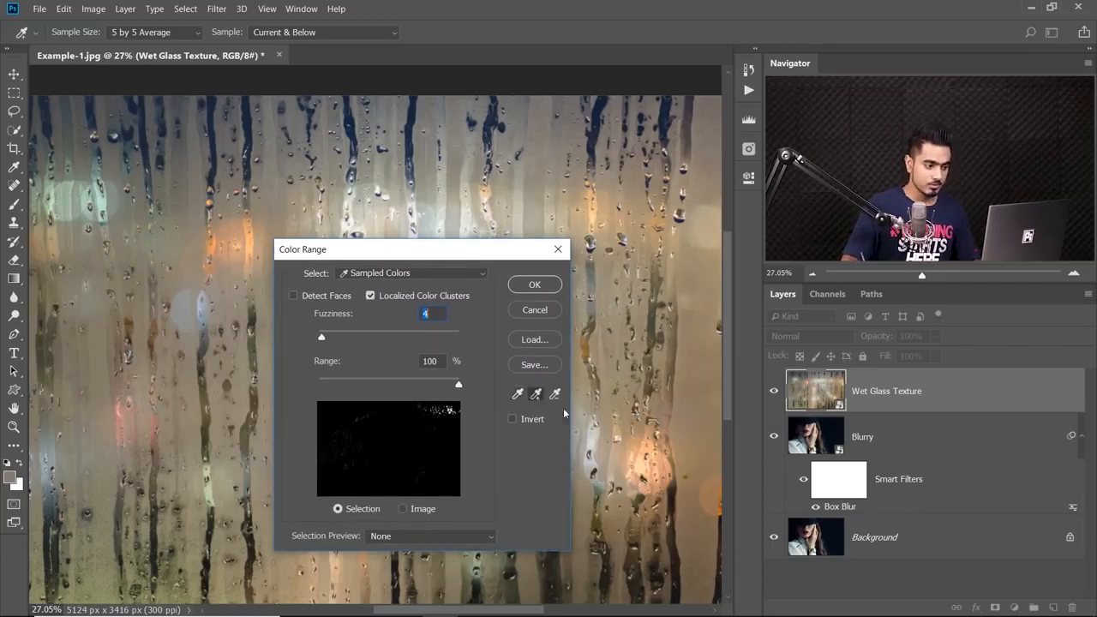
left_click(705, 457)
left_click(708, 522)
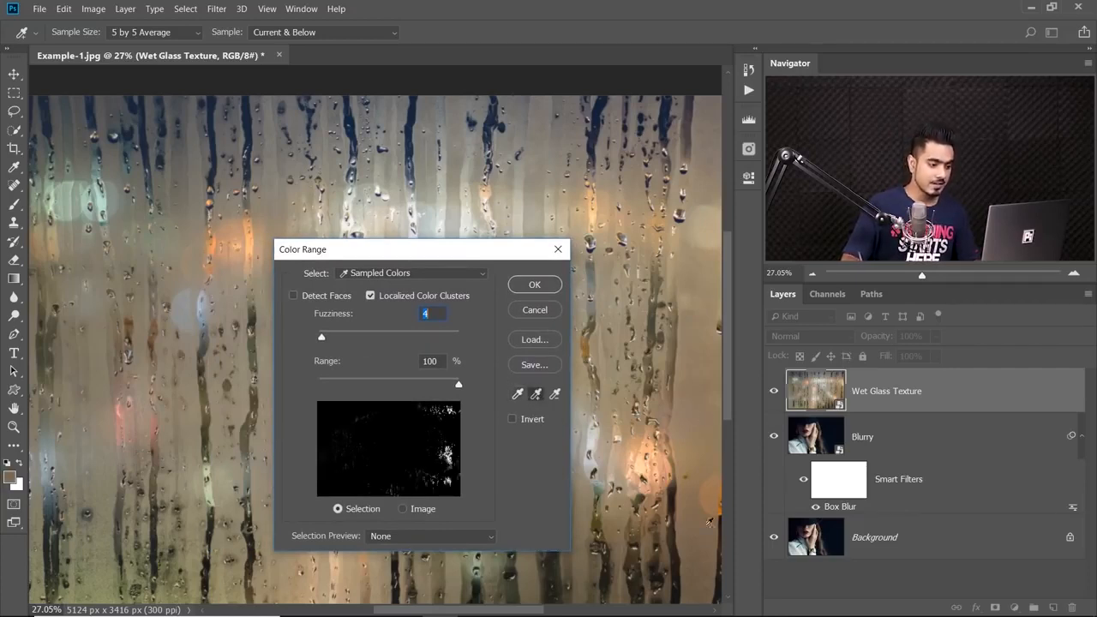
left_click(707, 174)
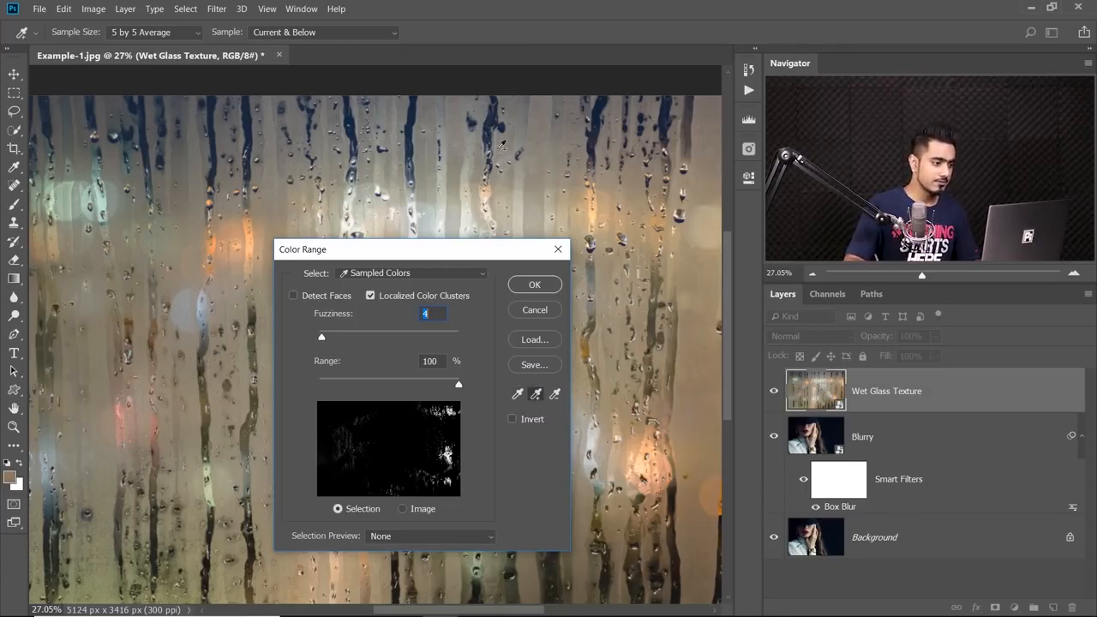
- Add foggy glass samples through the middle of the texture, from its upper edge down to its lower part
left_click_drag(456, 254, 778, 320)
left_click(532, 269)
left_click(539, 137)
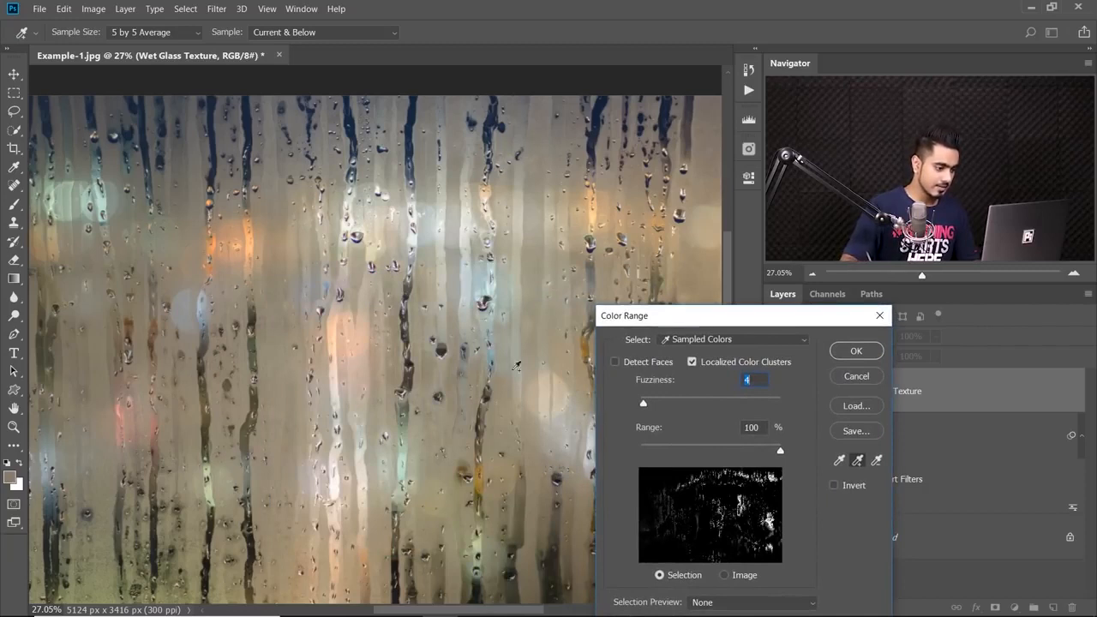
left_click(532, 457)
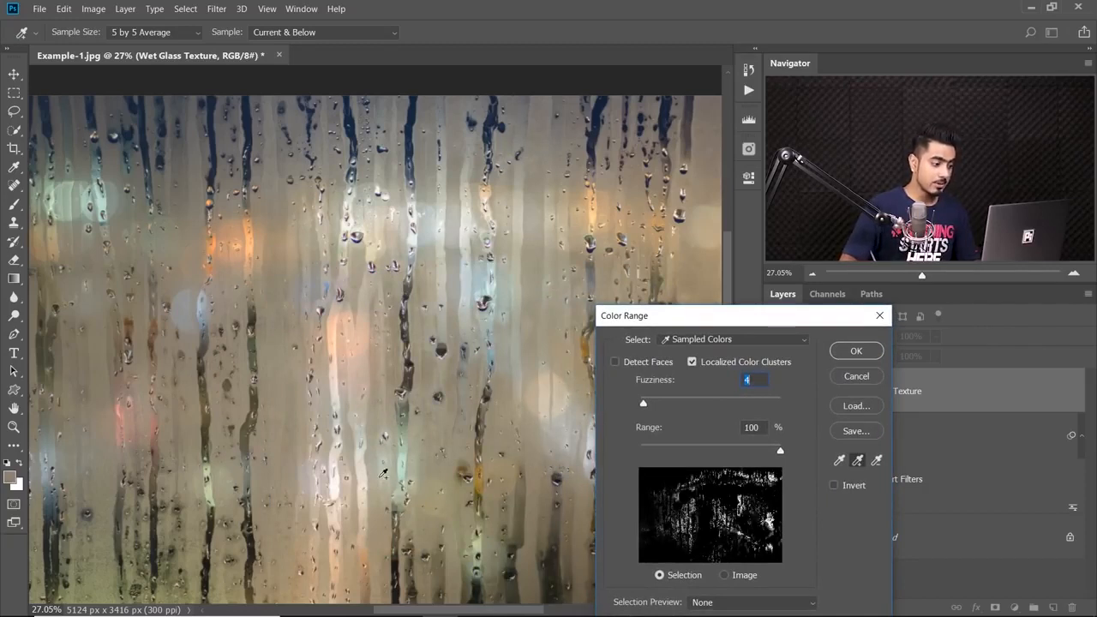
left_click(458, 109)
left_click(462, 581)
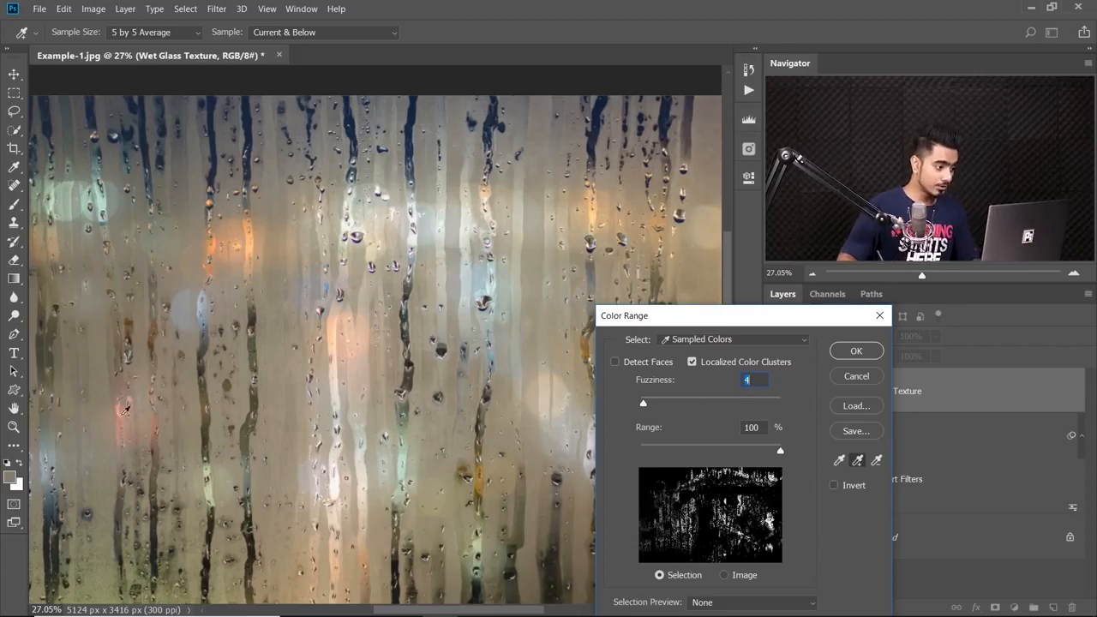
left_click(404, 102)
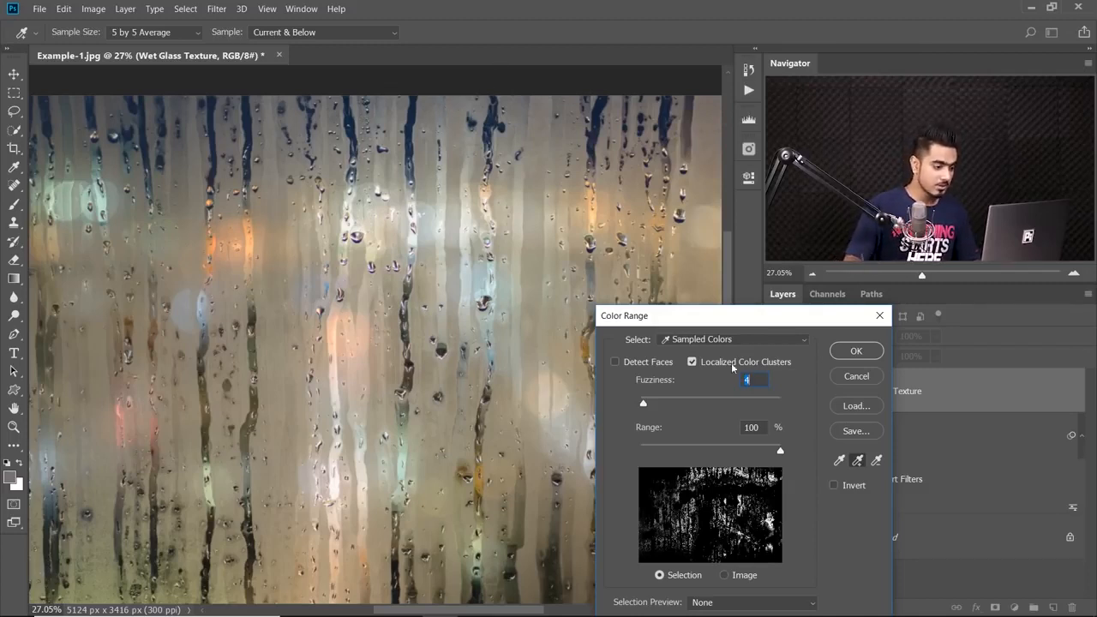
- Add foggy glass samples between the dark streaks in the left part of the texture
left_click(276, 328)
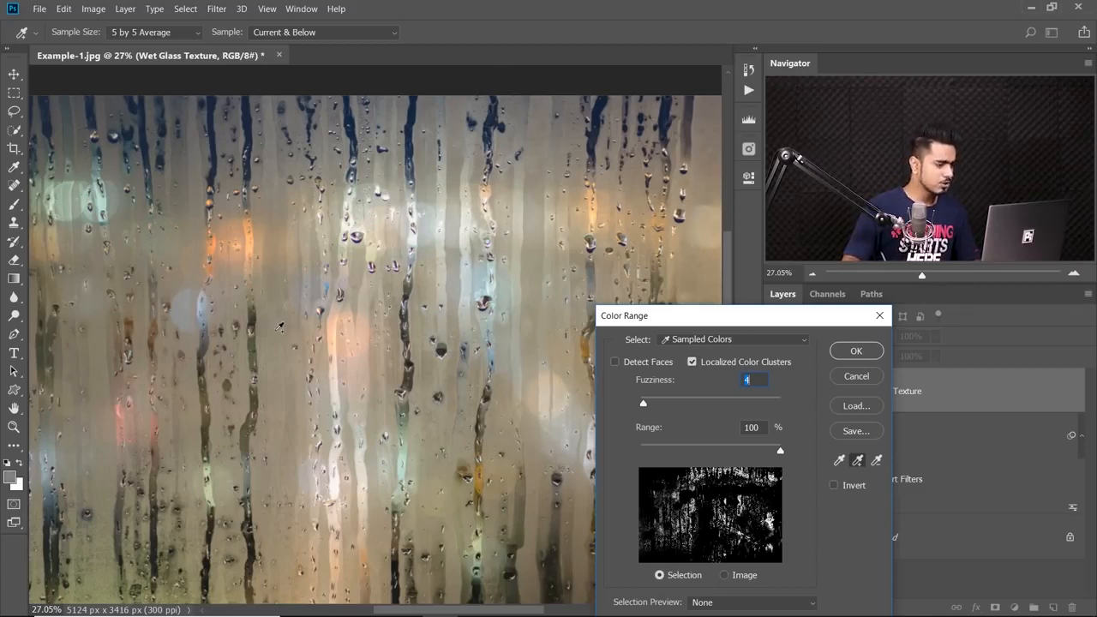
left_click(104, 310)
left_click(51, 385)
- Change the eyedropper sample size to Point Sample and add more foggy glass samples from the texture's left edge towards its centre
left_click_drag(232, 299, 399, 281)
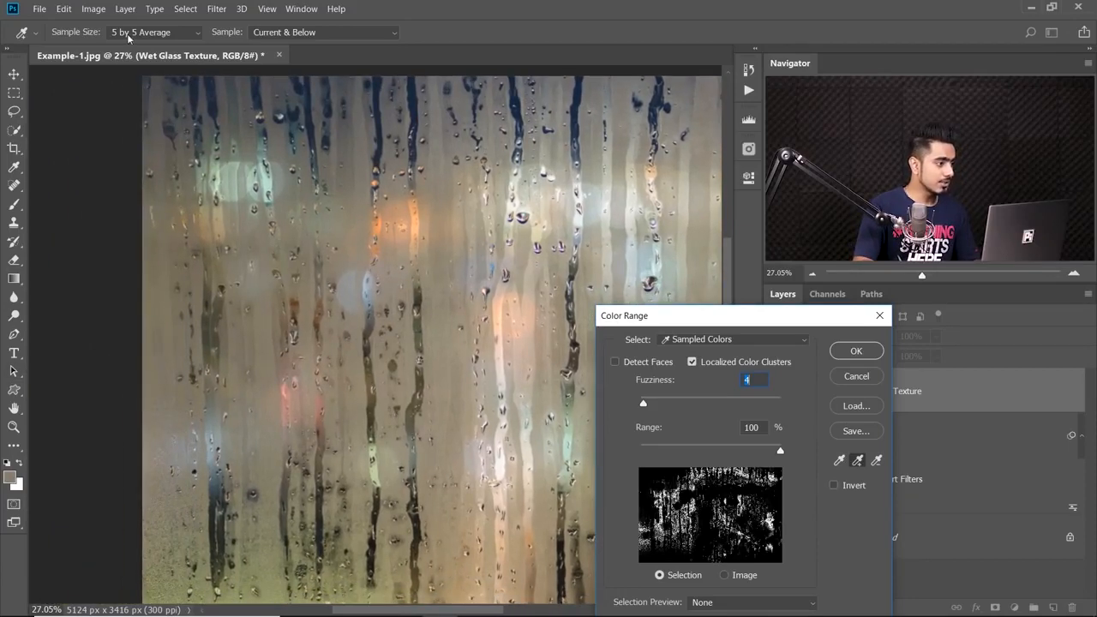
left_click(129, 38)
left_click(139, 47)
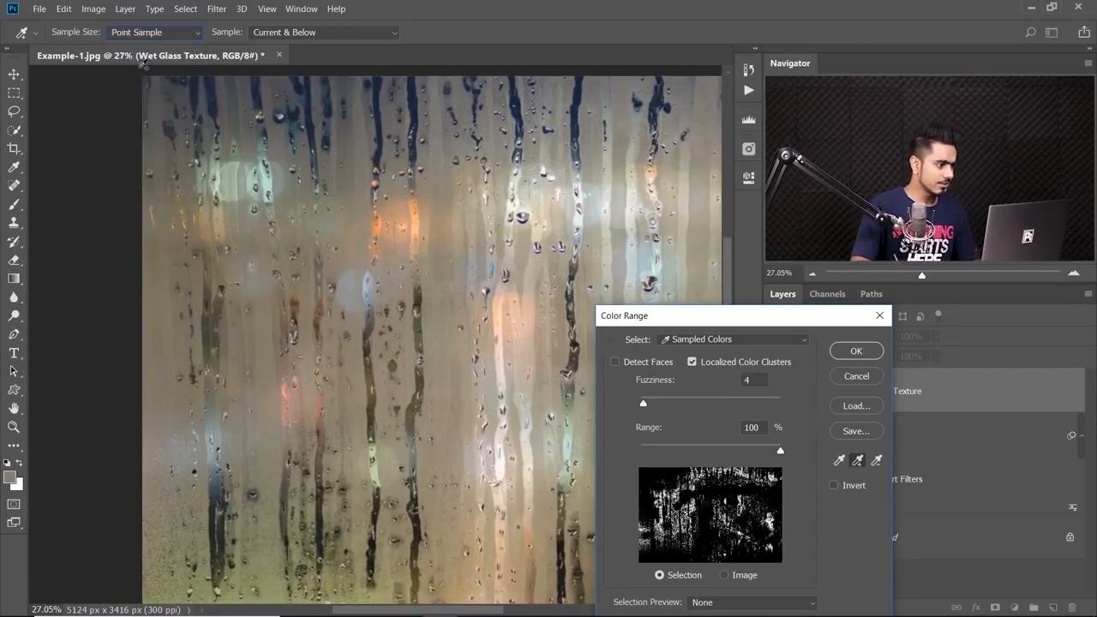
left_click(149, 339)
left_click_drag(174, 388, 186, 362)
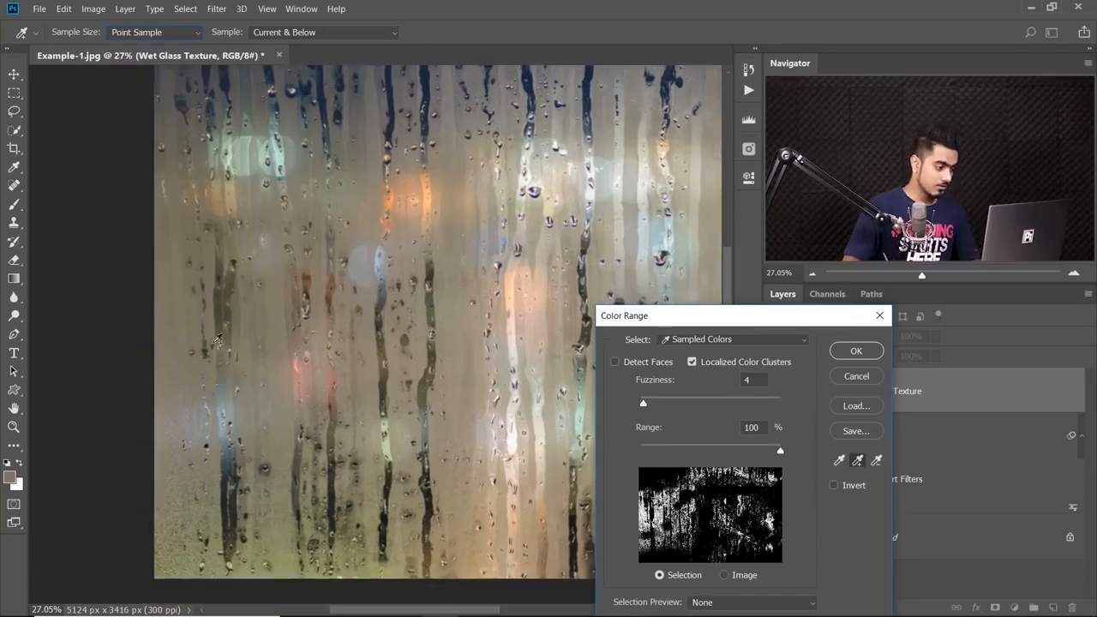
left_click(283, 371)
left_click_drag(283, 371, 231, 395)
left_click(235, 395)
left_click(325, 398)
left_click(367, 444)
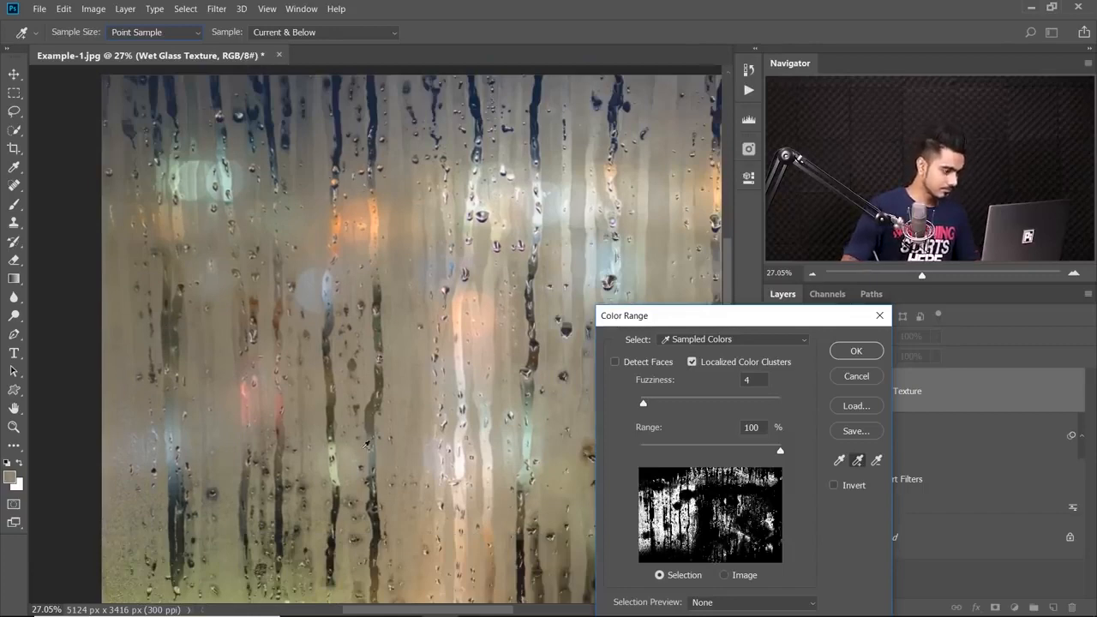
- Add further point samples of foggy glass between the streaks, from the texture's centre across to its right side
left_click(408, 267)
left_click(492, 148)
left_click(507, 272)
left_click_drag(549, 248, 464, 245)
left_click(550, 135)
left_click(553, 137)
left_click(613, 193)
left_click_drag(630, 240, 396, 109)
left_click(429, 180)
left_click(508, 306)
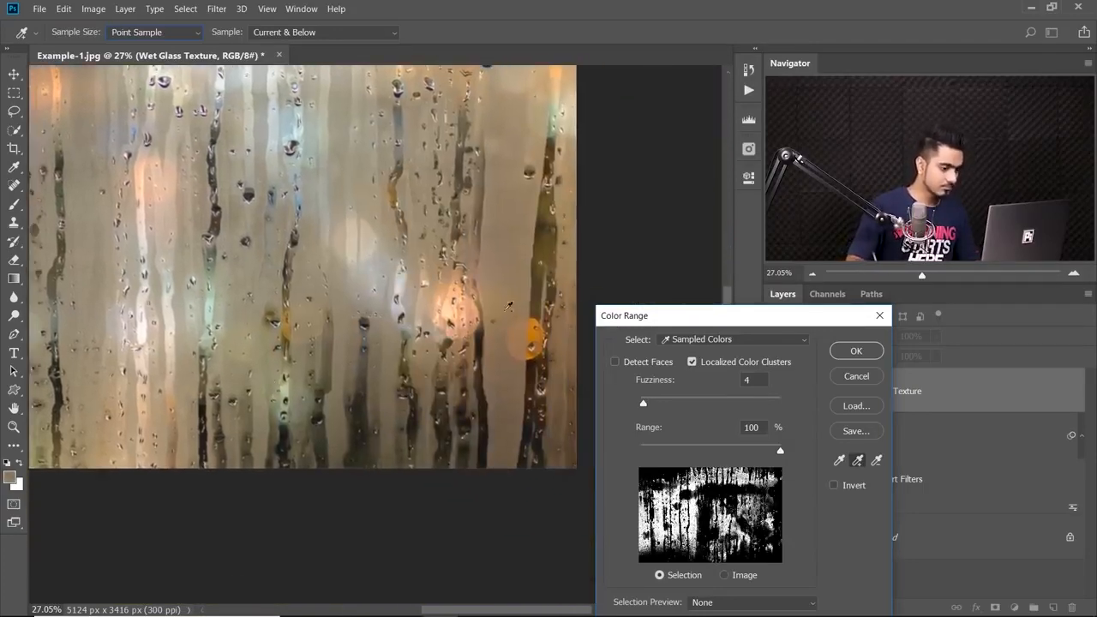
- Show the whole texture with the selection preview set to Grayscale
scroll(360, 250, "down", 2)
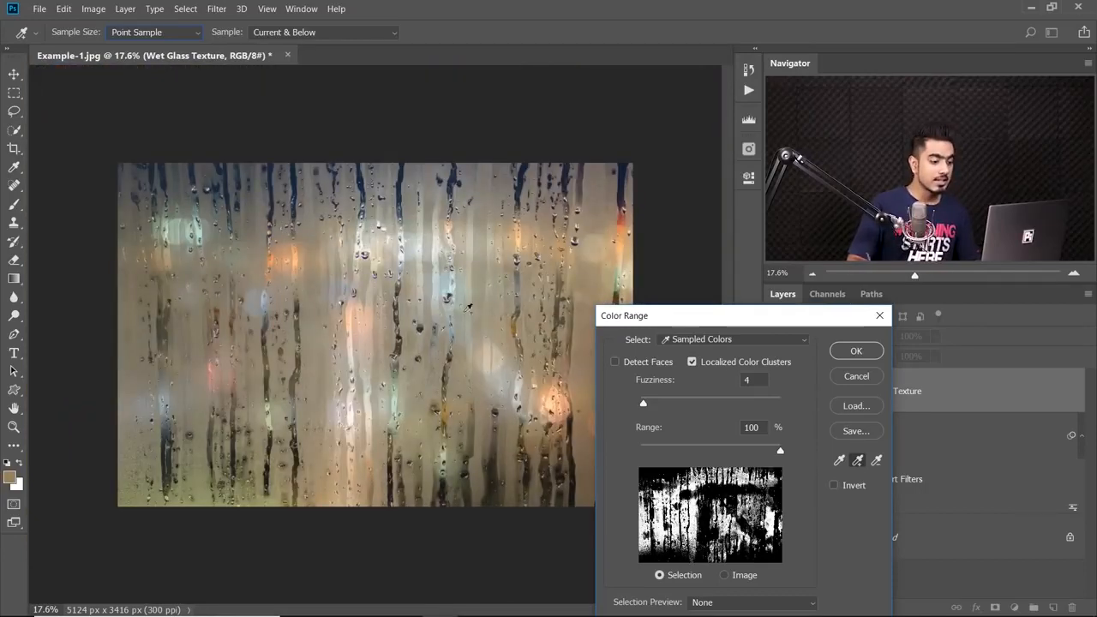
left_click(713, 604)
left_click(728, 552)
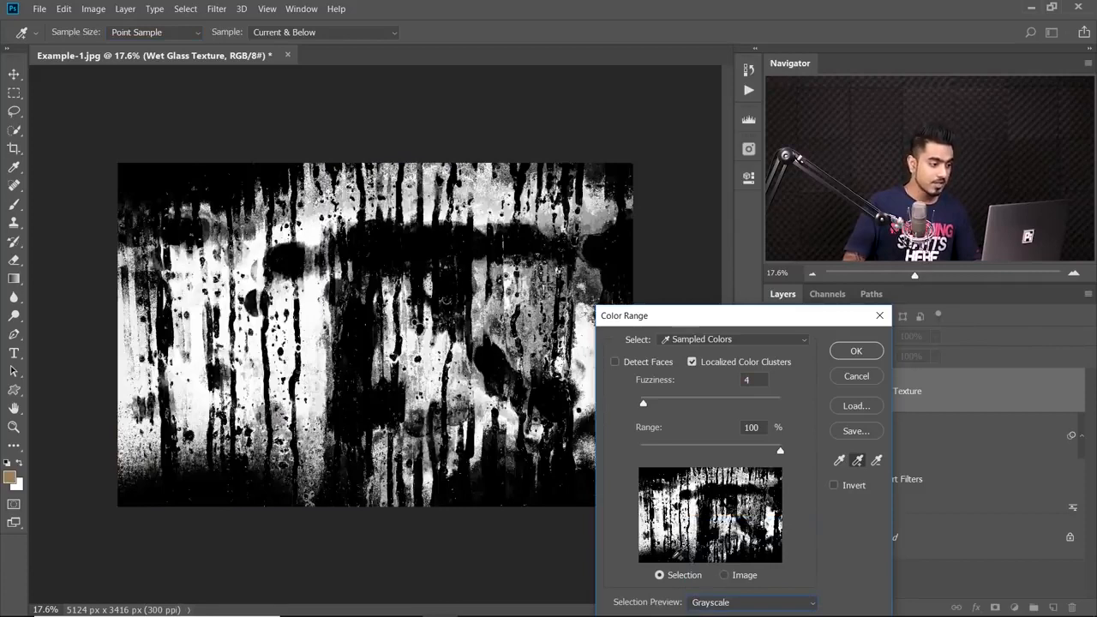
scroll(296, 313, "up", 1)
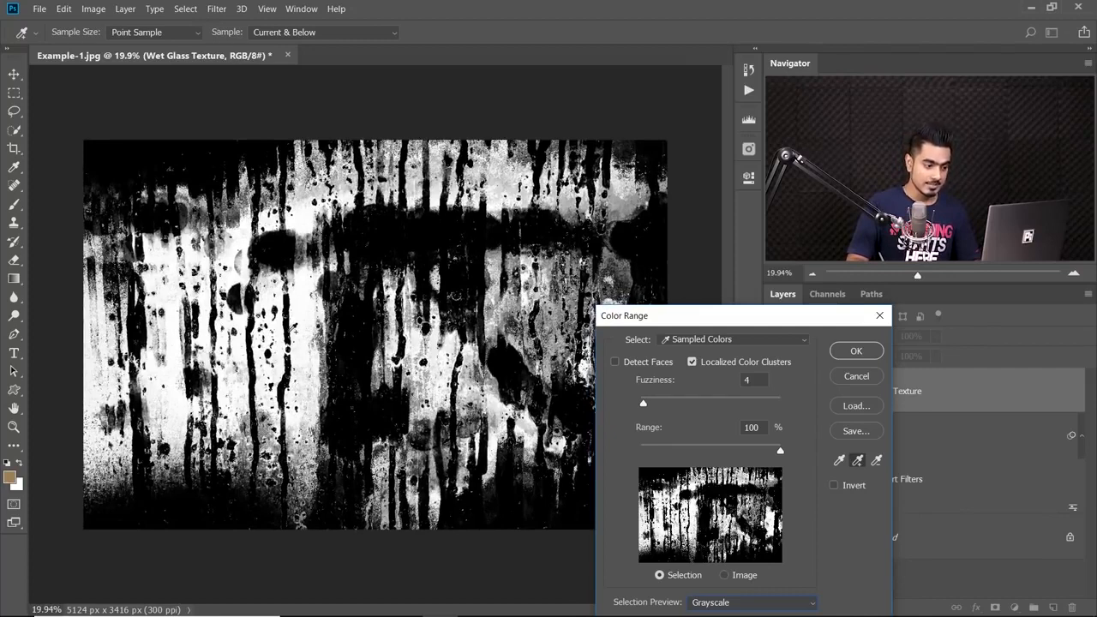
- Refine the colour range to a fuzziness of 38 and a range of 47%, and accept the selection
left_click_drag(643, 404, 681, 405)
left_click_drag(777, 451, 707, 455)
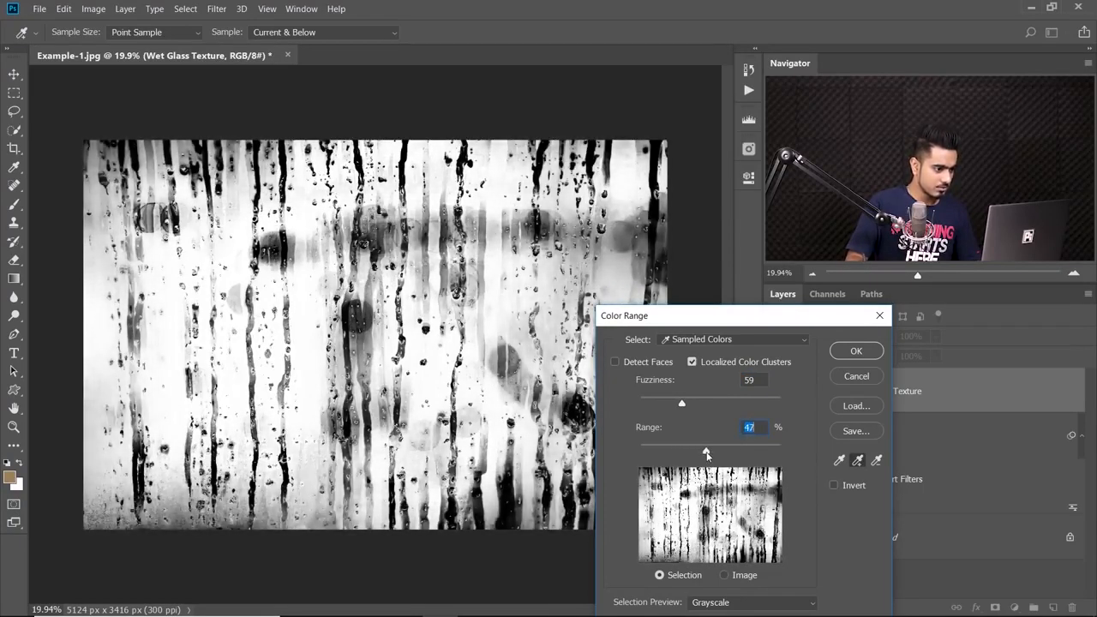
mouse_move(681, 406)
left_mouse_down()
mouse_move(645, 399)
mouse_move(690, 401)
mouse_move(651, 400)
mouse_move(668, 406)
left_mouse_up()
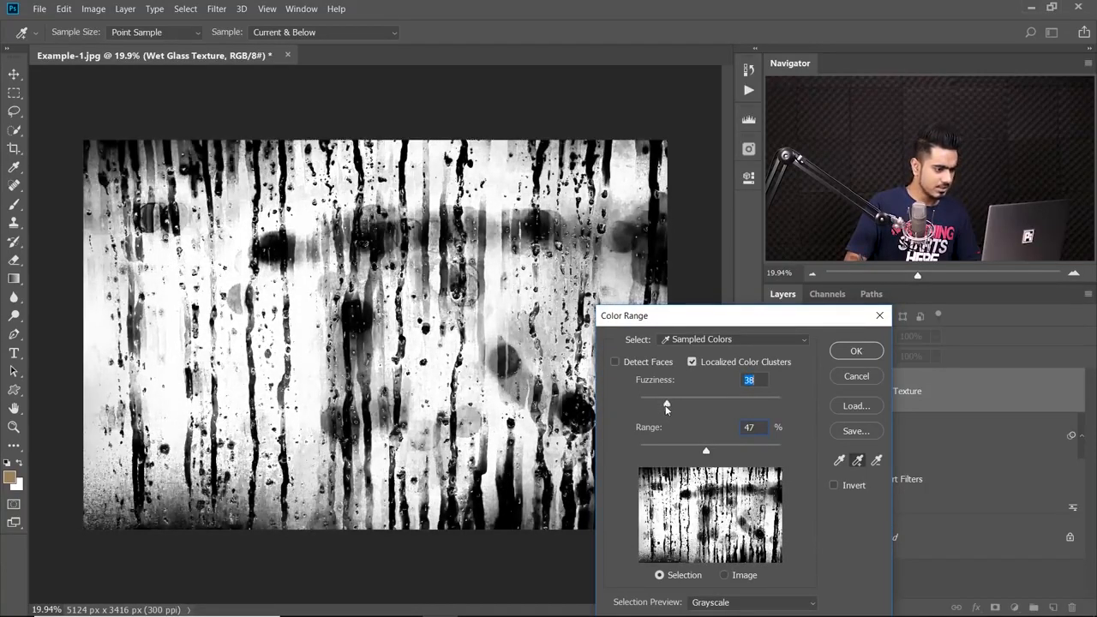
left_click(853, 352)
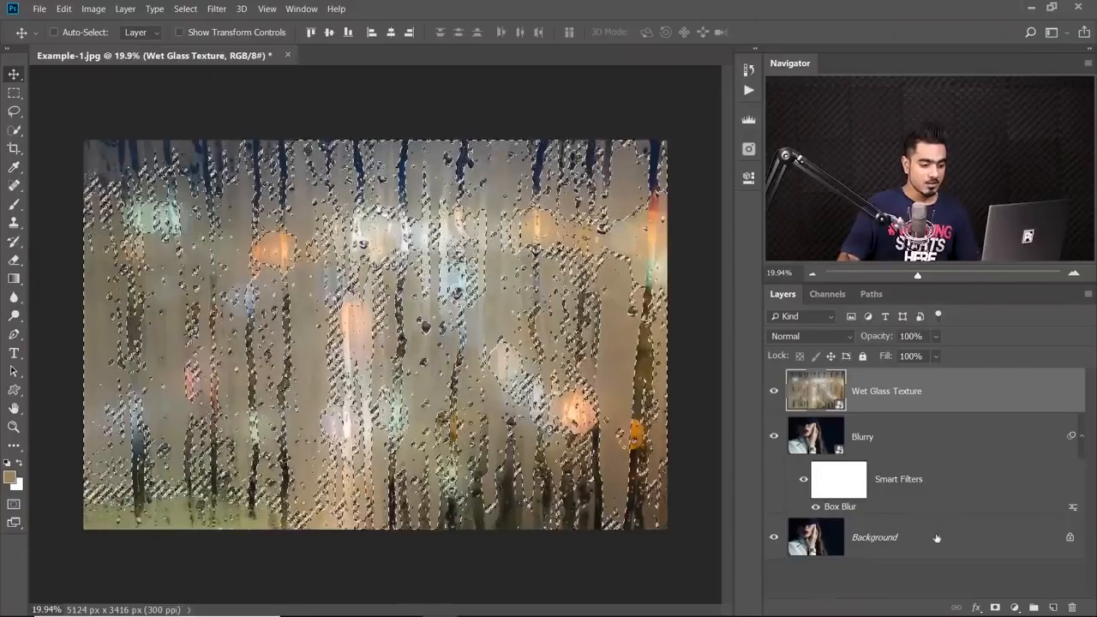
- Create a new layer directly above the Background and fill the foggy glass selection on it with black
left_click(936, 538)
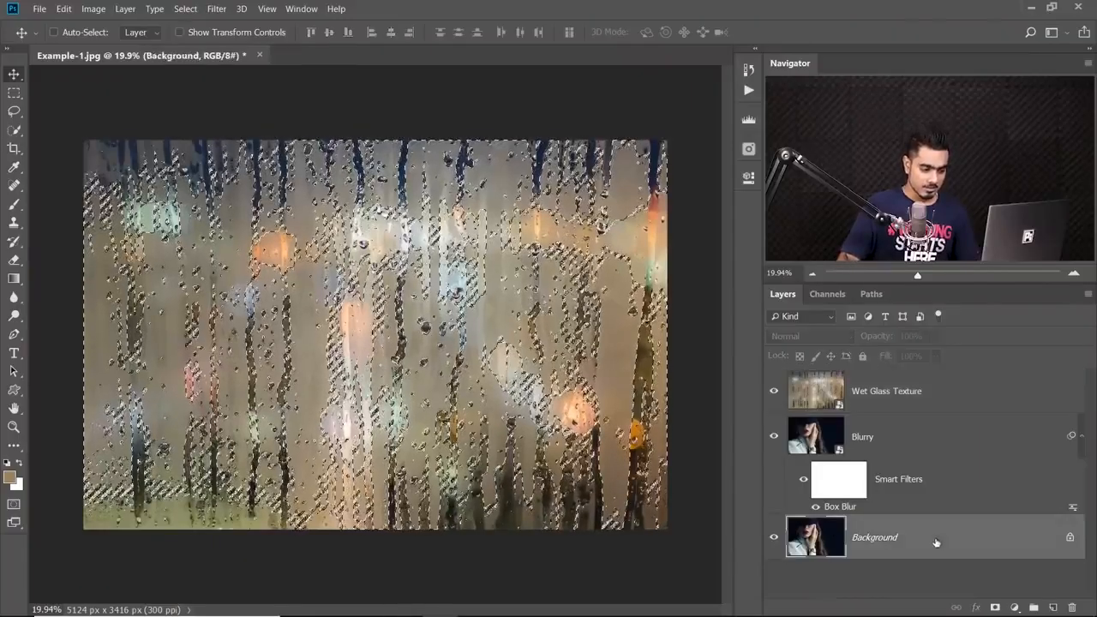
left_click(1052, 607)
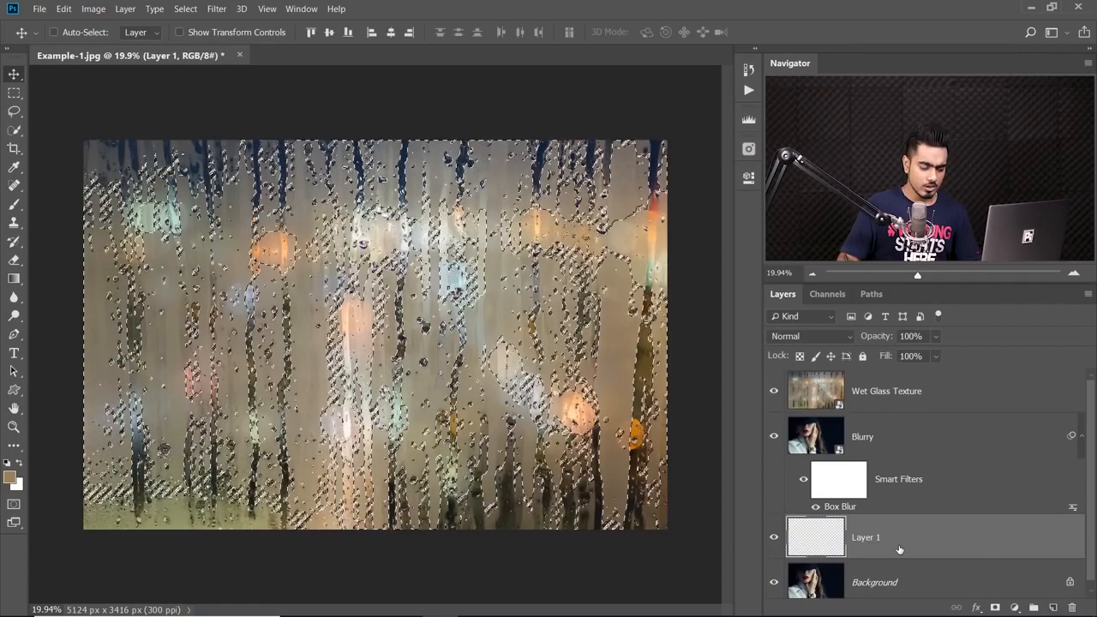
key("d")
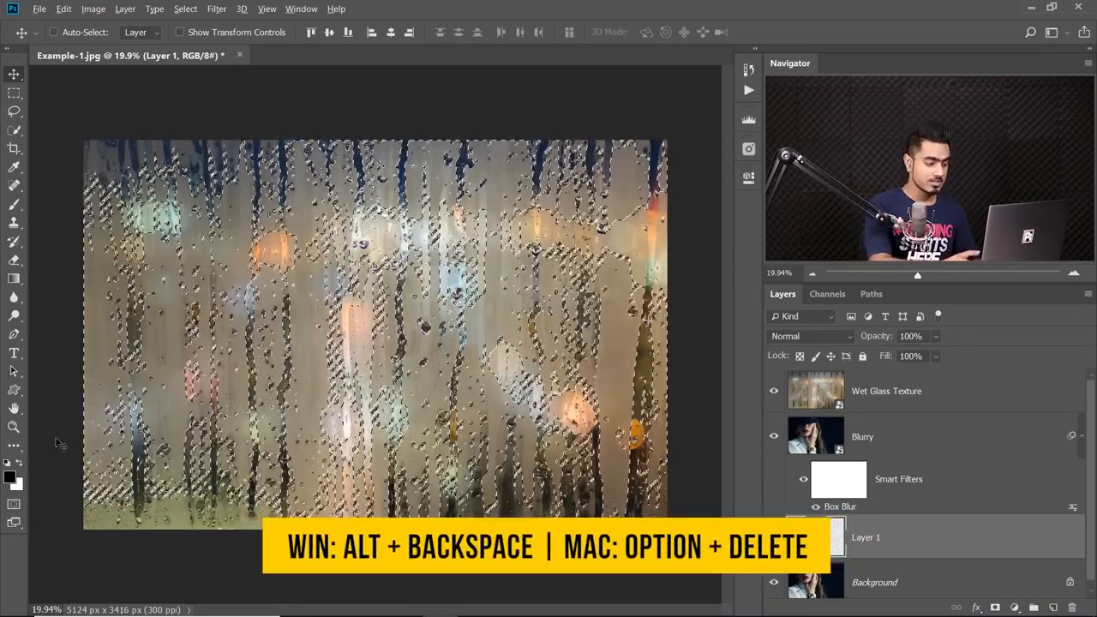
key("alt+BackSpace")
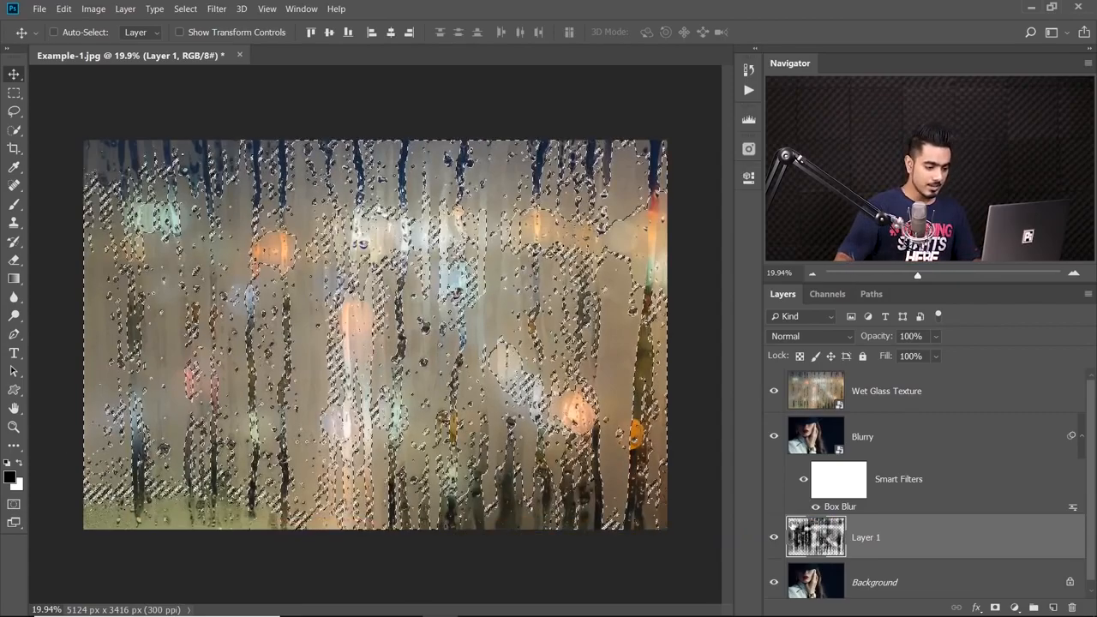
- Hide the Wet Glass Texture, Blurry and Background layers to isolate the black fill layer
left_click(774, 391)
left_click(774, 436)
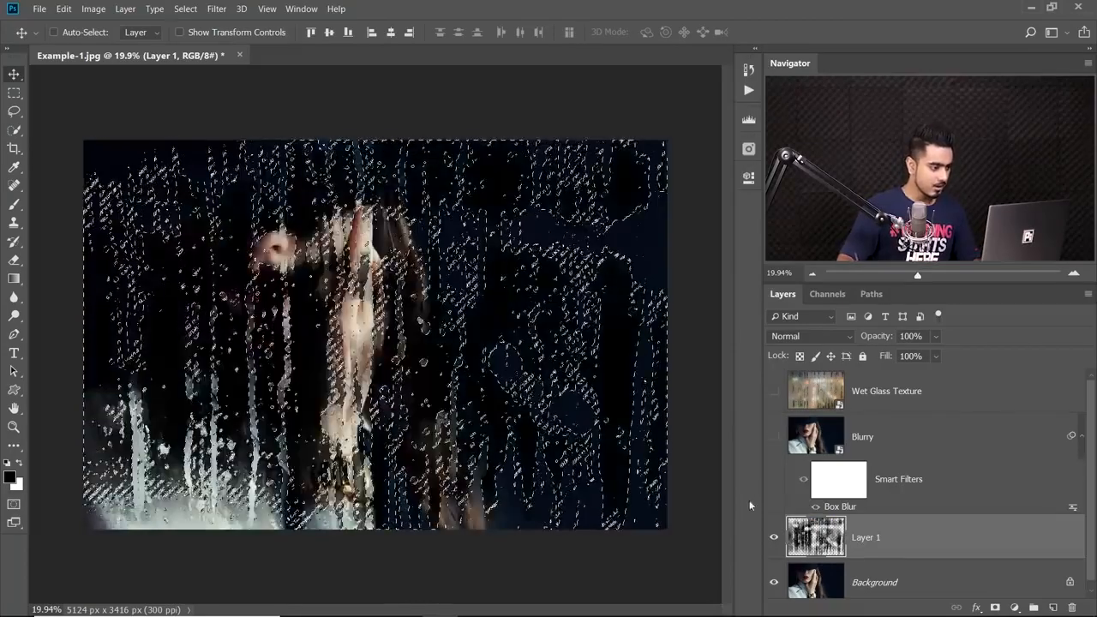
left_click(773, 582)
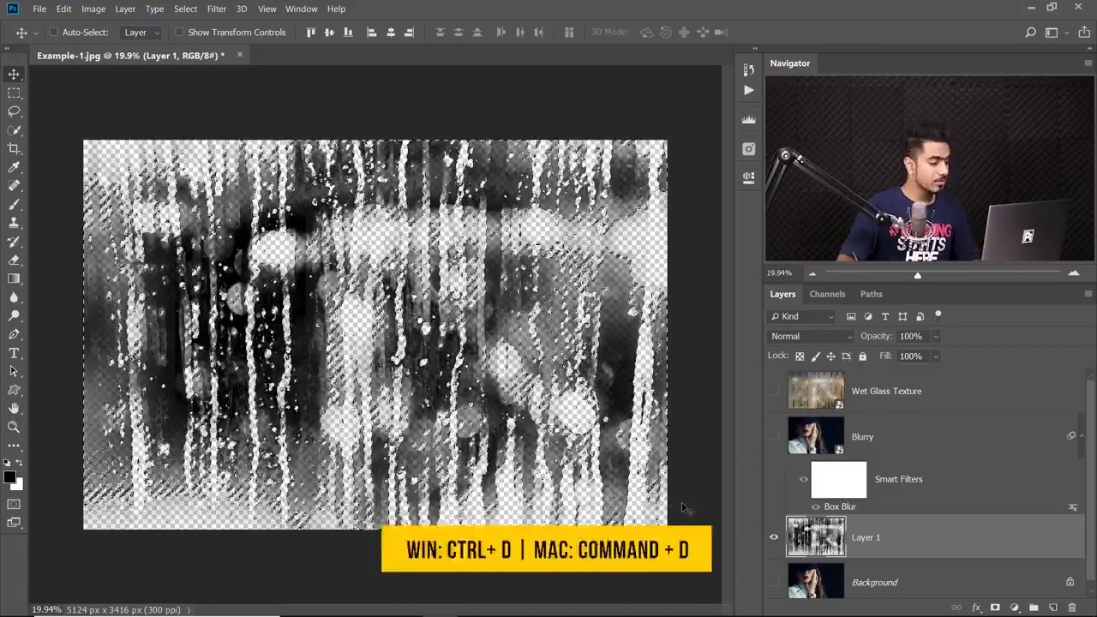
- Drop the selection, then clip the Blurry layer to the black fill layer and view the result over the Background portrait
key("ctrl+d")
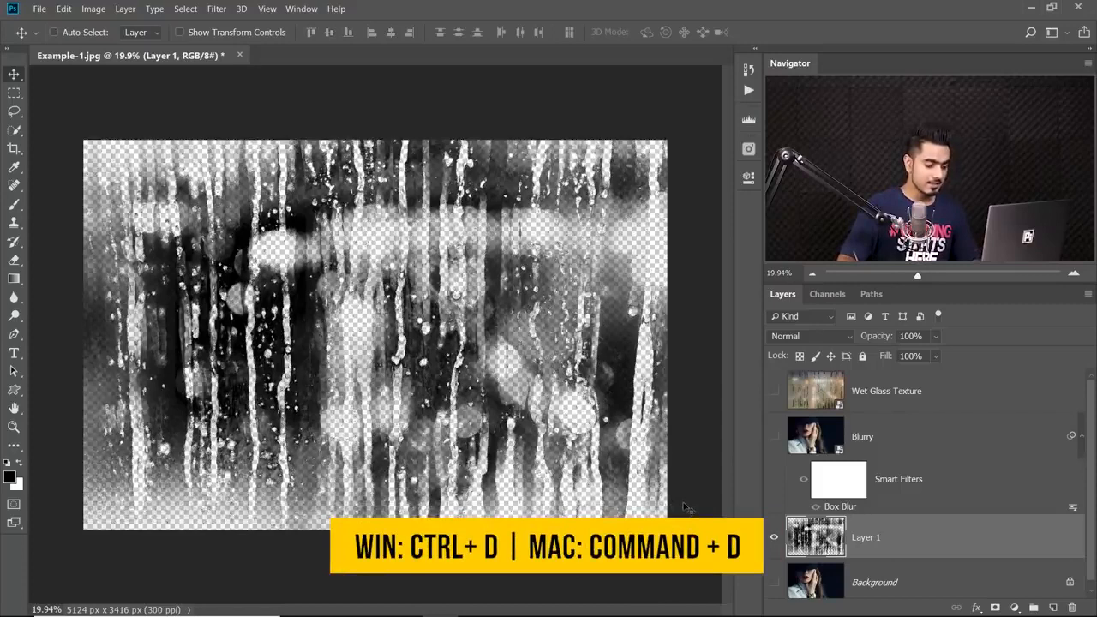
left_click(775, 438)
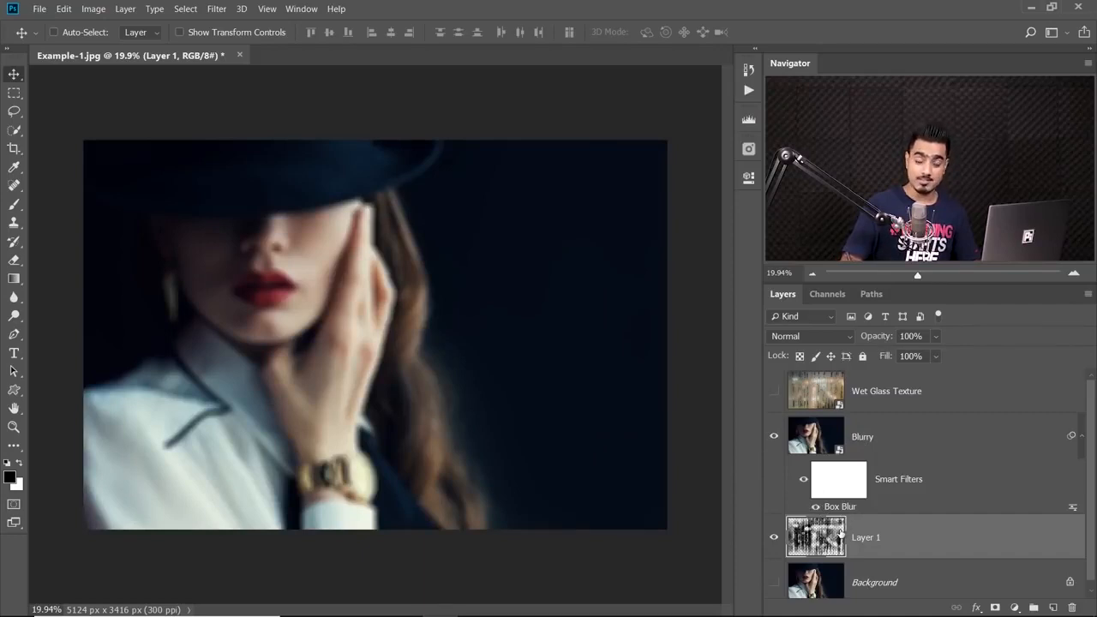
right_click(932, 437)
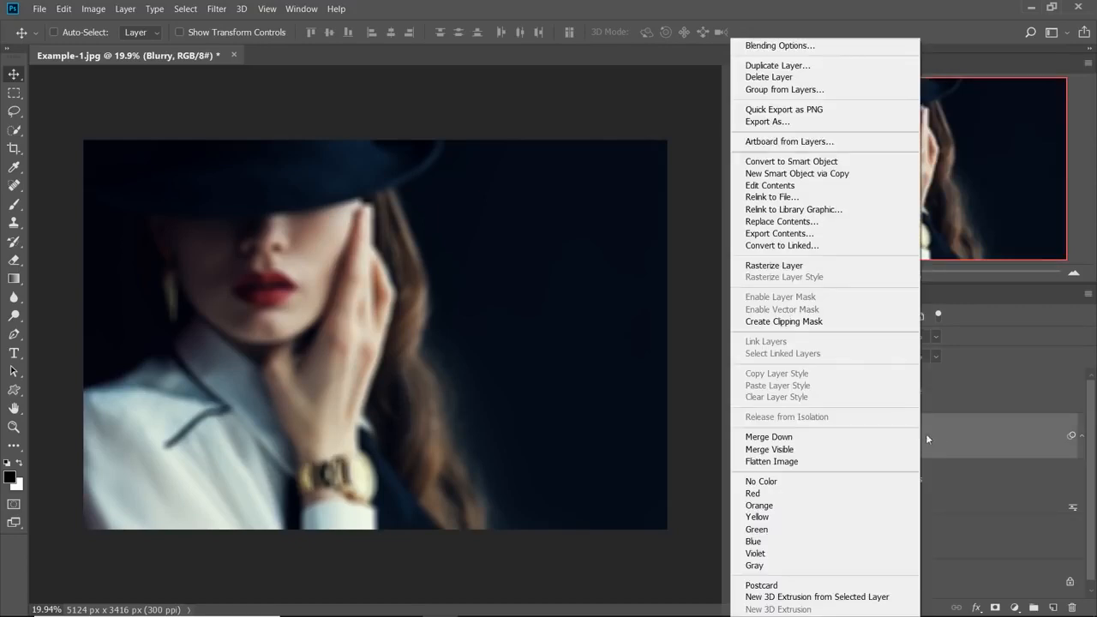
left_click(833, 323)
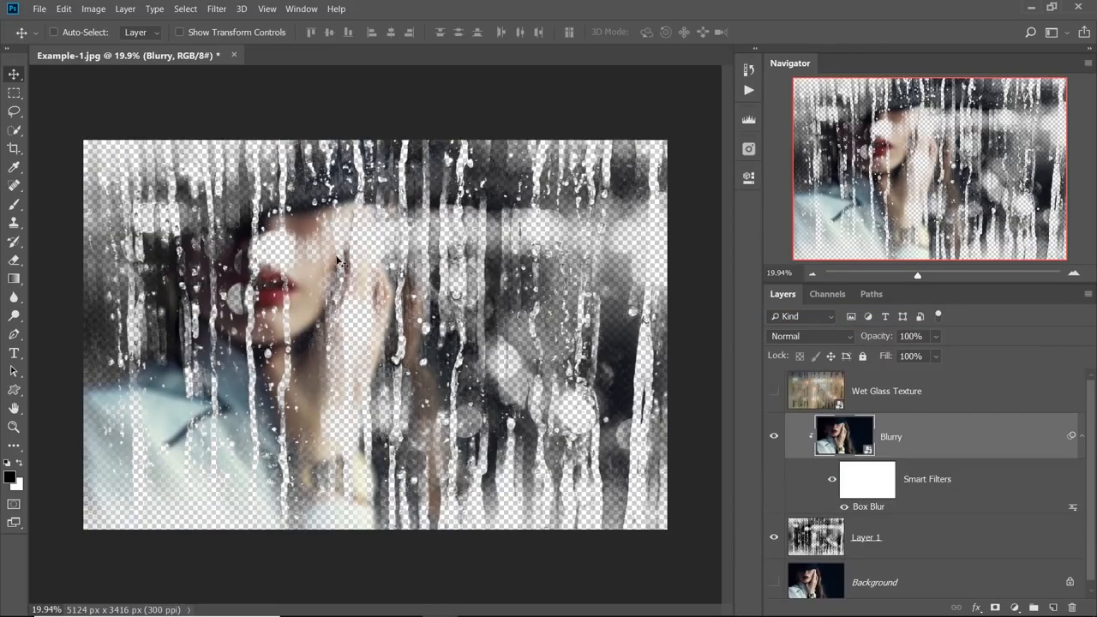
left_click(773, 582)
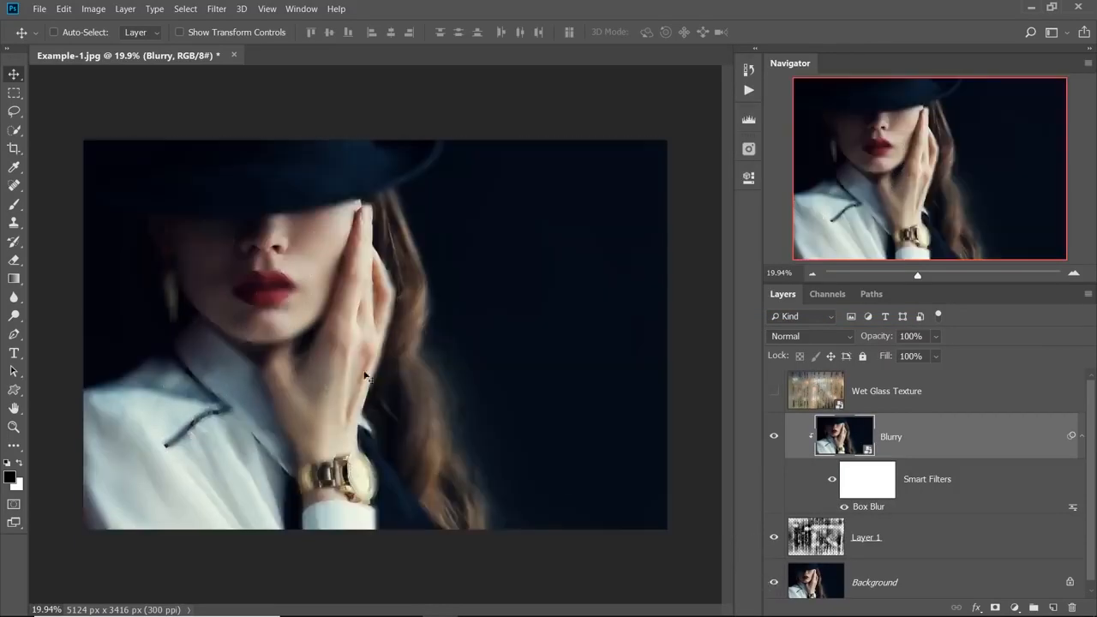
scroll(311, 266, "up", 5)
left_click_drag(306, 302, 397, 286)
left_click_drag(478, 289, 434, 293)
mouse_move(520, 312)
left_mouse_down()
mouse_move(486, 313)
mouse_move(510, 314)
left_mouse_up()
key("ctrl+0")
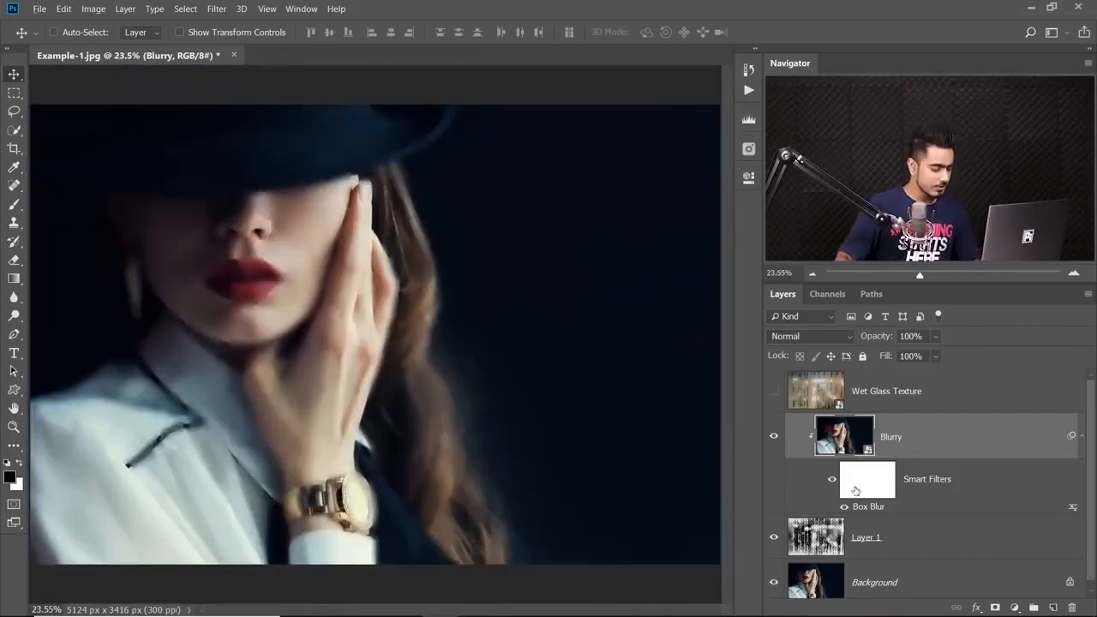
- Undo back to the active foggy glass selection without the black fill layer, and turn that selection into a layer mask on the Blurry layer
key("ctrl+z")
key("ctrl+z")
key("ctrl+z")
key("ctrl+z")
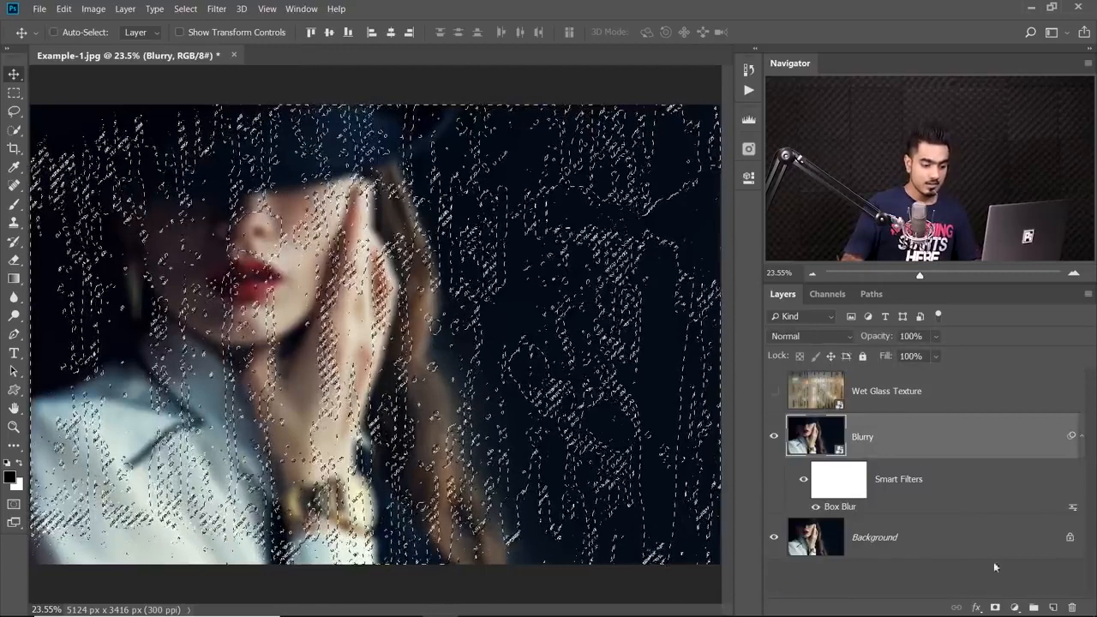
left_click(995, 607)
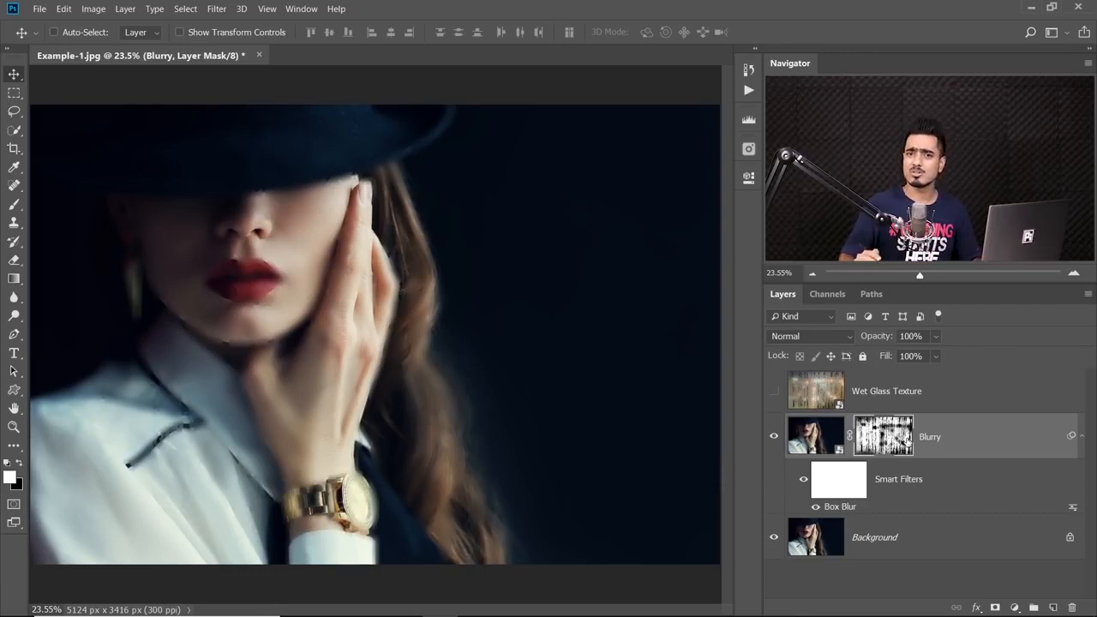
- Show the Wet Glass Texture layer and blend it over the portrait in Hard Light mode at 60% opacity
left_click_drag(554, 250, 544, 255)
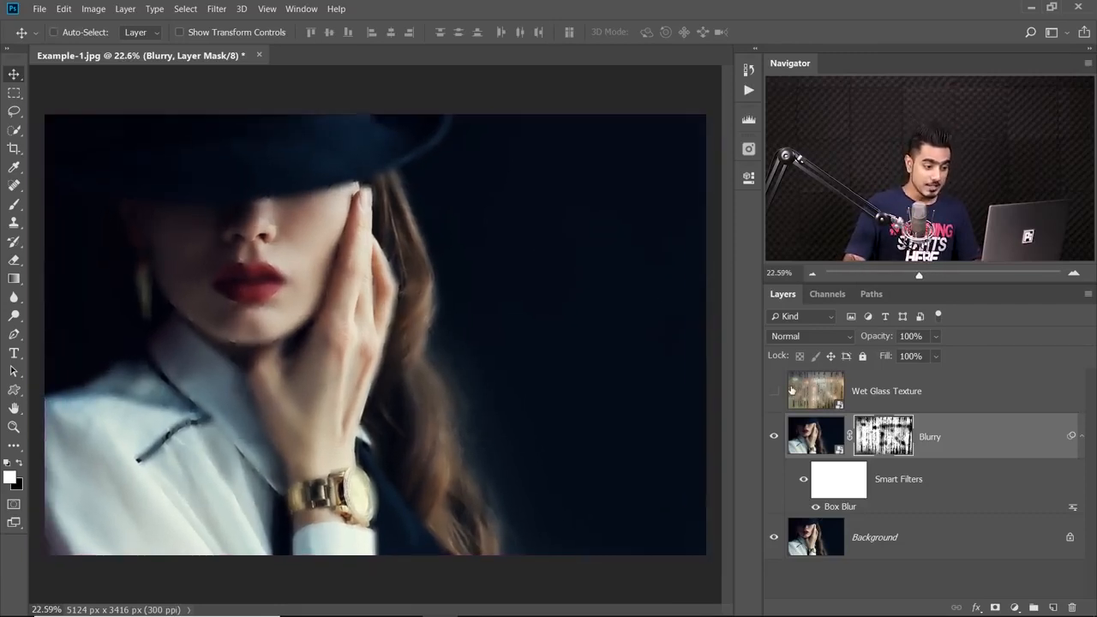
left_click(775, 391)
left_click(869, 398)
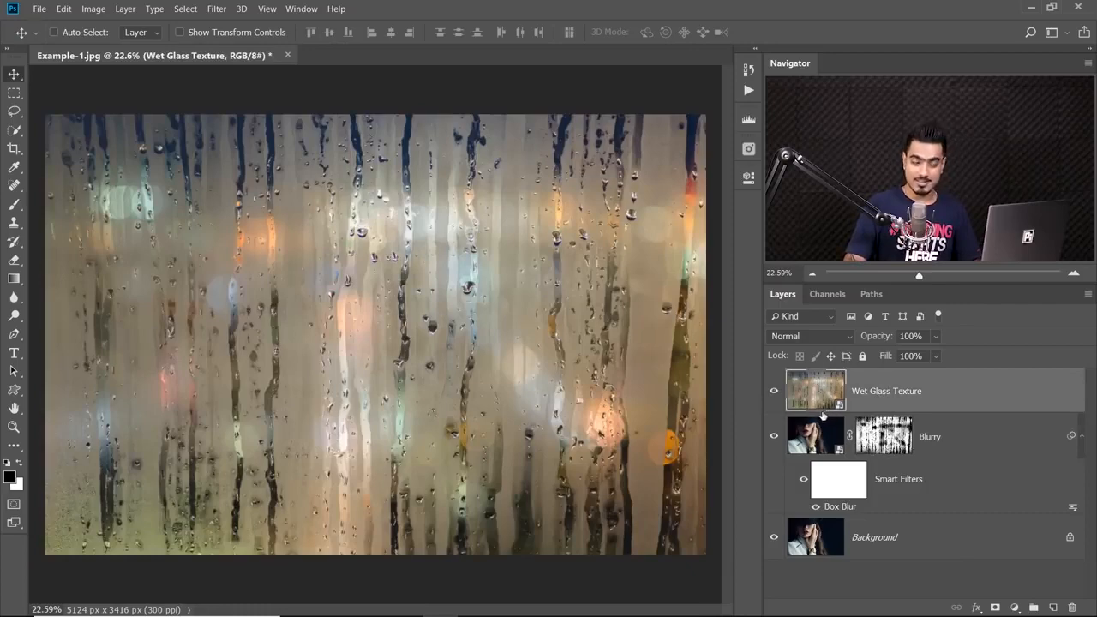
left_click(824, 337)
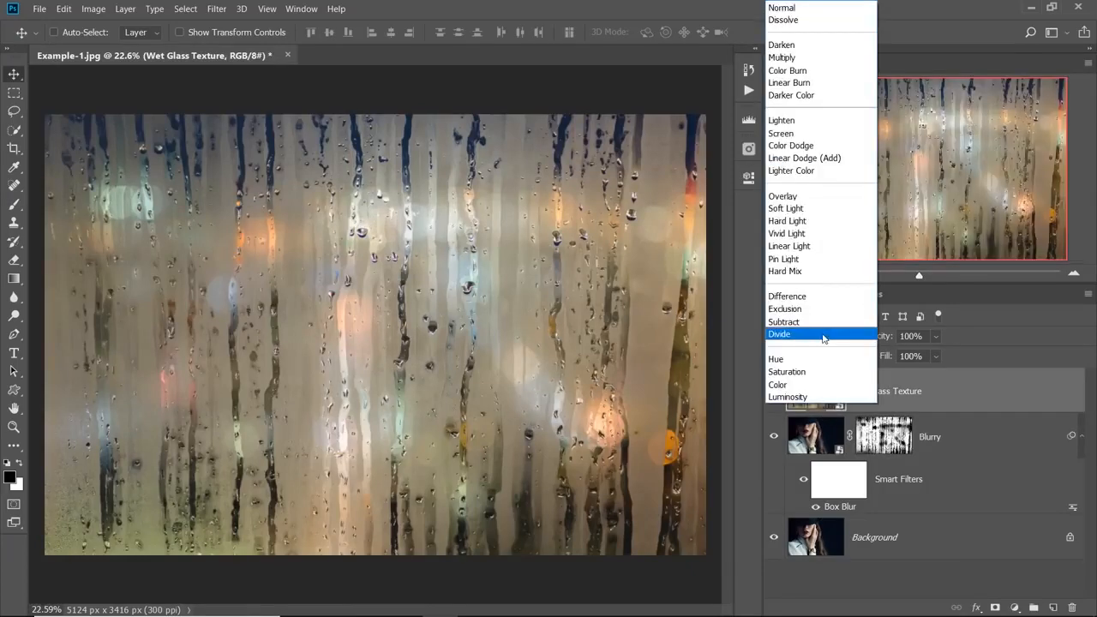
left_click(805, 221)
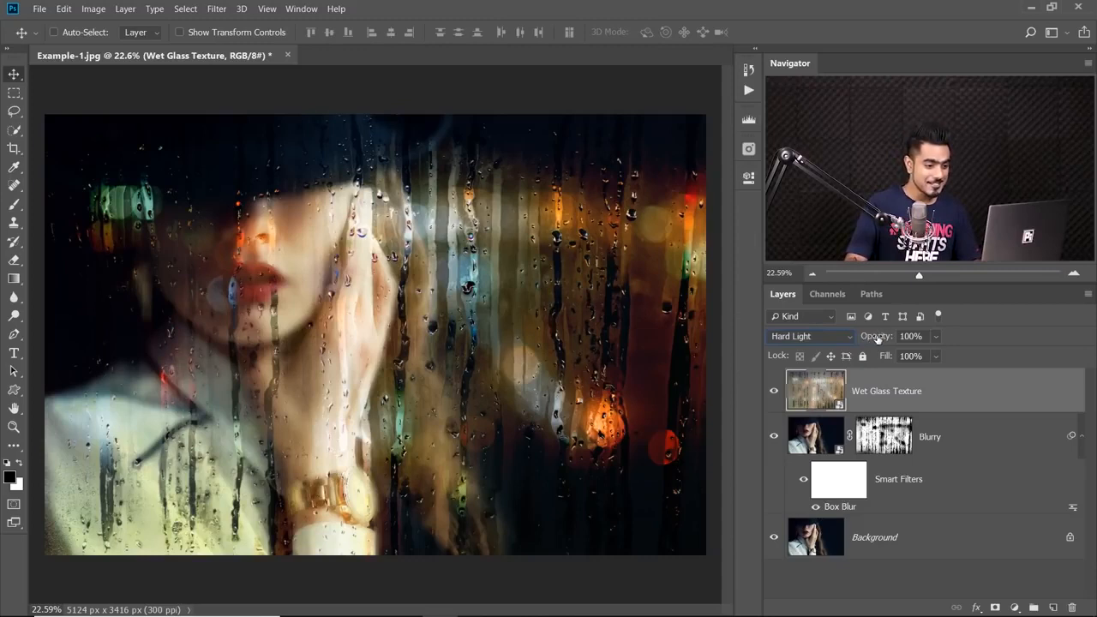
left_click_drag(876, 339, 849, 338)
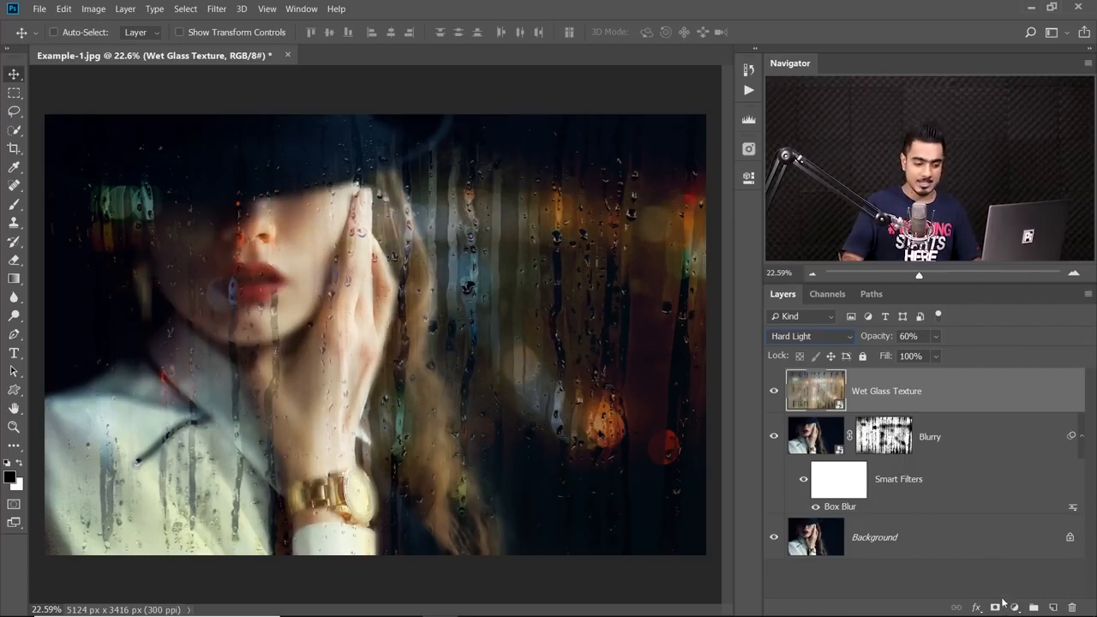
- Add a Hue/Saturation adjustment with saturation -100, clipped to the Wet Glass Texture layer
left_click(1014, 606)
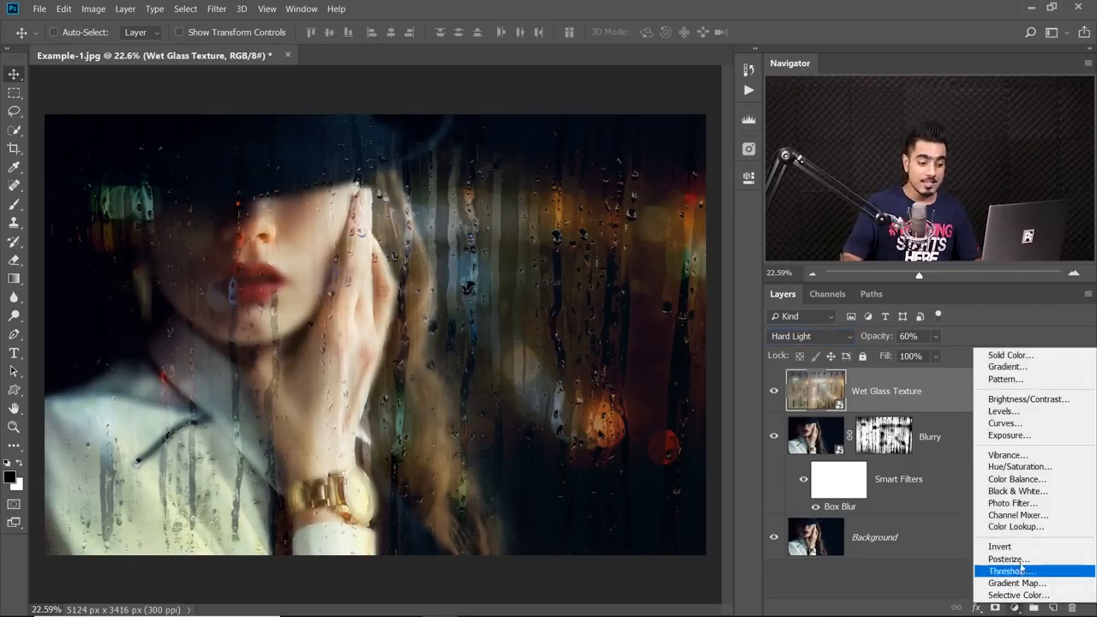
left_click(1020, 466)
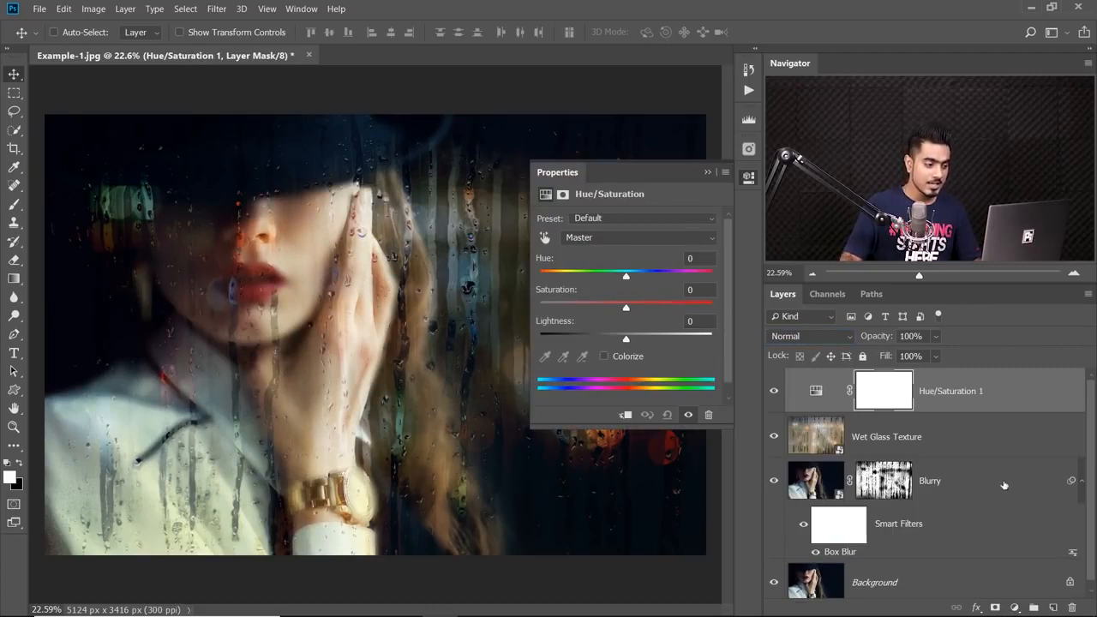
left_click_drag(598, 310, 543, 319)
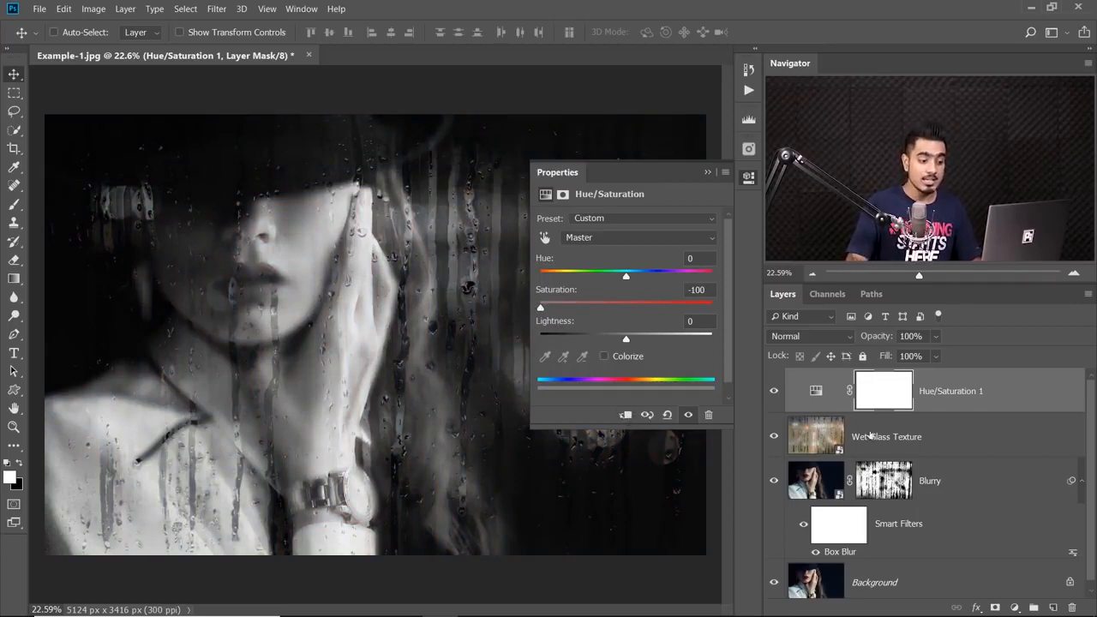
left_click(623, 413)
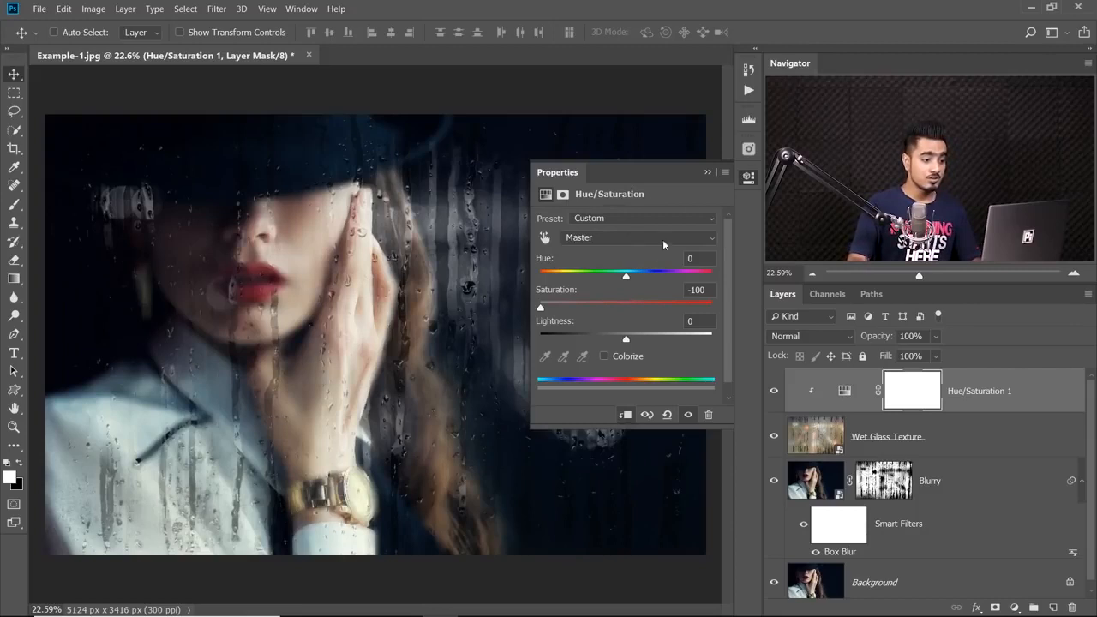
left_click(708, 173)
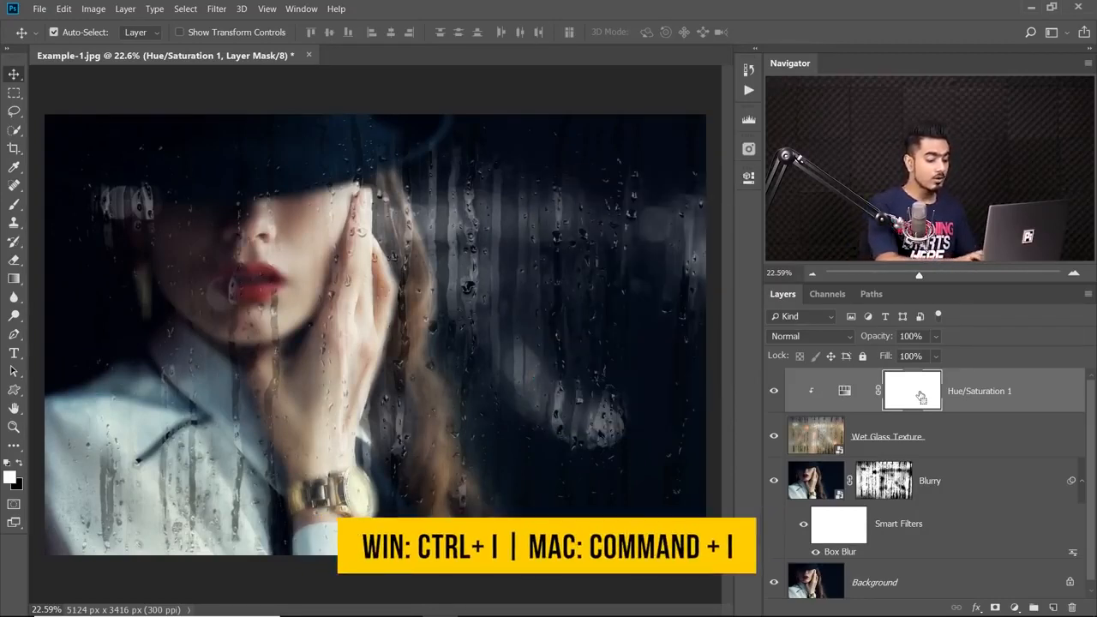
- Invert the Hue/Saturation mask and brush white at 14% flow over the face, hair and background lights to desaturate them selectively
key("ctrl+i")
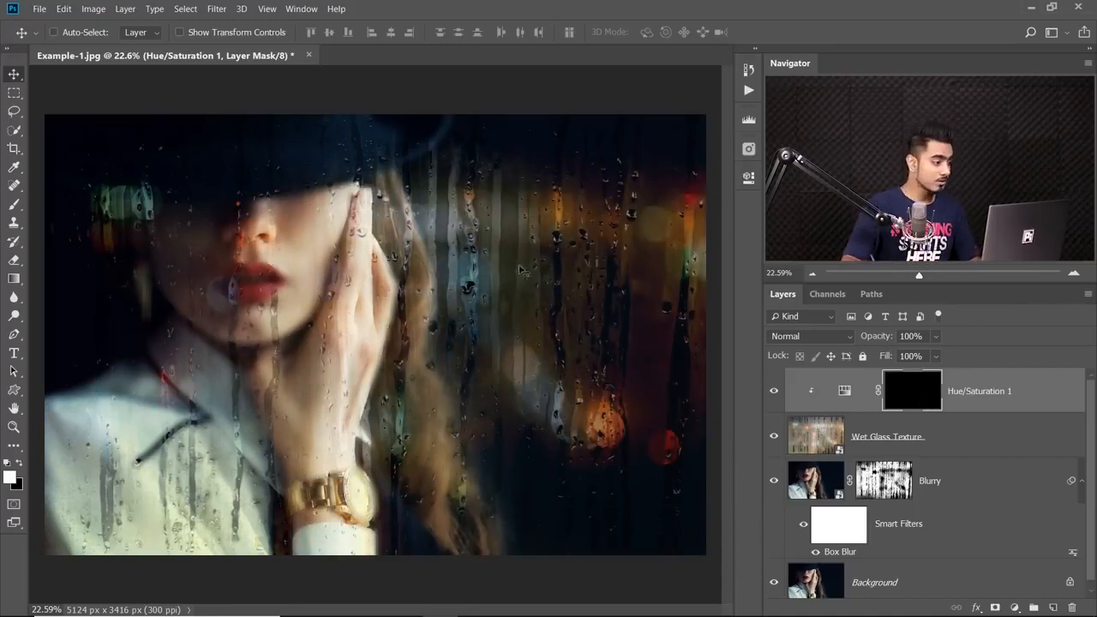
left_click(14, 204)
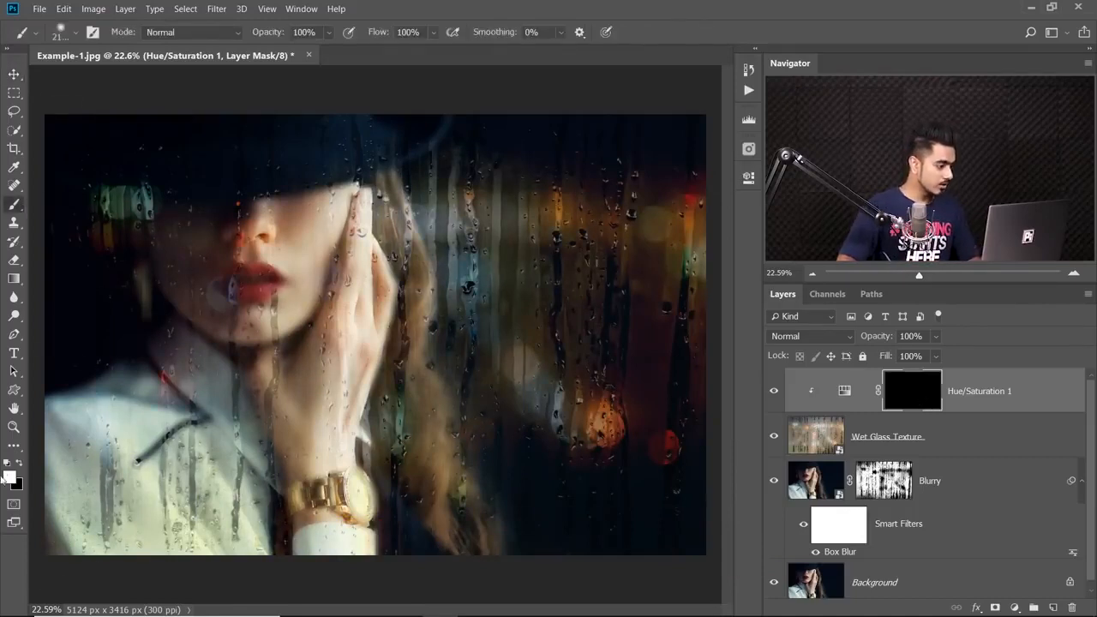
left_click_drag(279, 313, 282, 309)
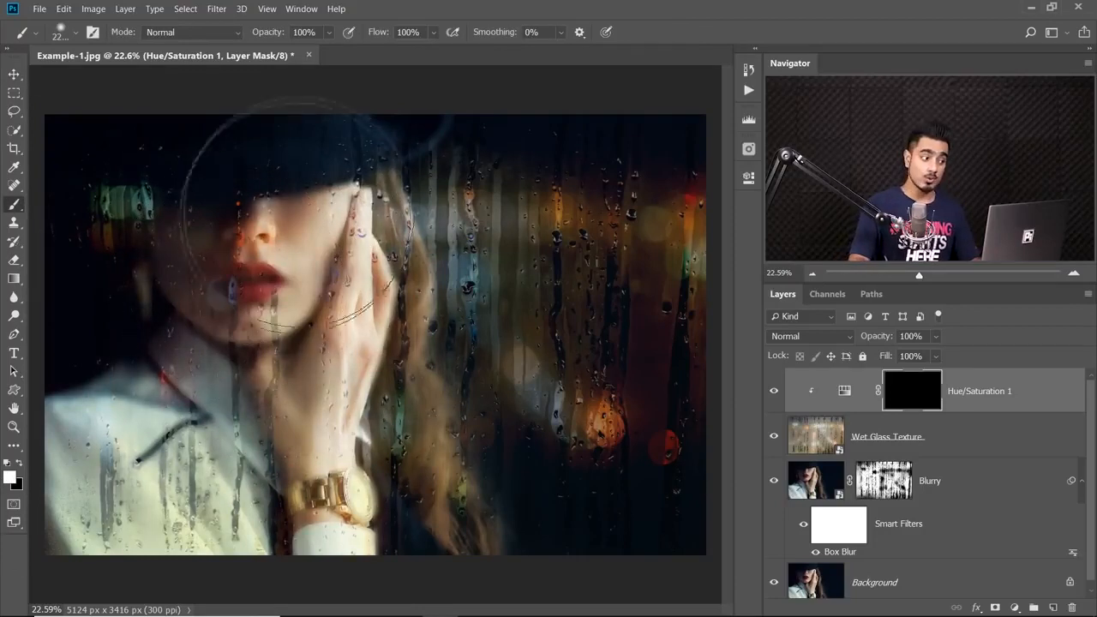
left_click_drag(383, 36, 321, 32)
left_click_drag(245, 215, 196, 245)
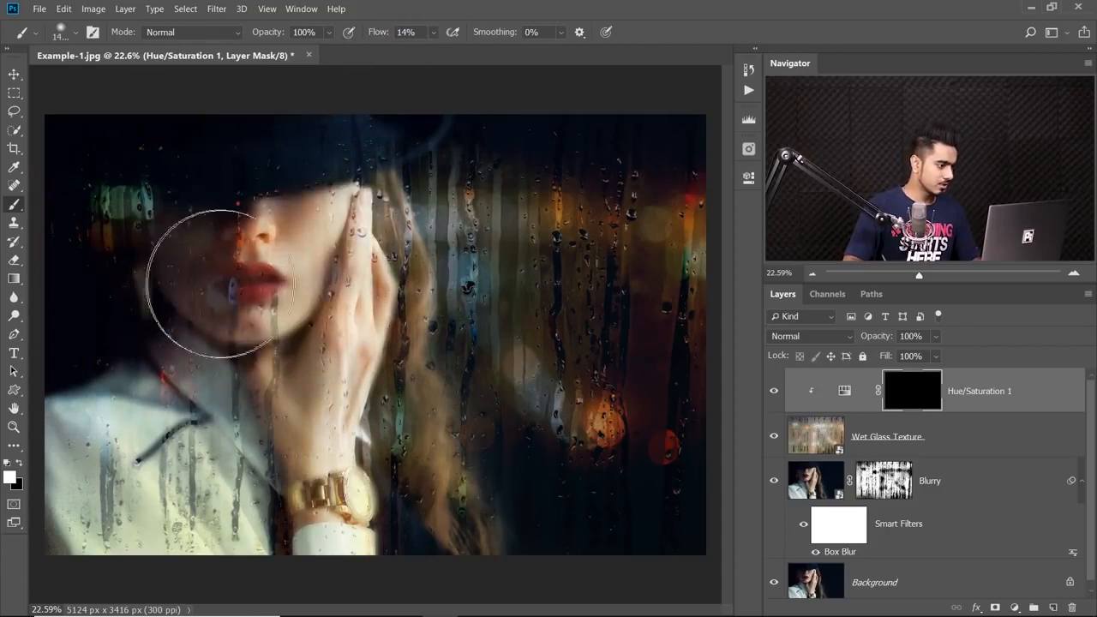
mouse_move(224, 279)
left_mouse_down()
mouse_move(252, 215)
mouse_move(238, 274)
mouse_move(274, 311)
left_mouse_up()
mouse_move(385, 300)
left_mouse_down()
mouse_move(444, 302)
mouse_move(425, 301)
left_mouse_up()
mouse_move(488, 246)
left_mouse_down()
mouse_move(463, 218)
mouse_move(471, 273)
left_mouse_up()
key("ctrl+z")
mouse_move(475, 215)
left_mouse_down()
mouse_move(503, 201)
mouse_move(513, 209)
left_mouse_up()
mouse_move(538, 374)
left_mouse_down()
mouse_move(599, 466)
mouse_move(616, 399)
left_mouse_up()
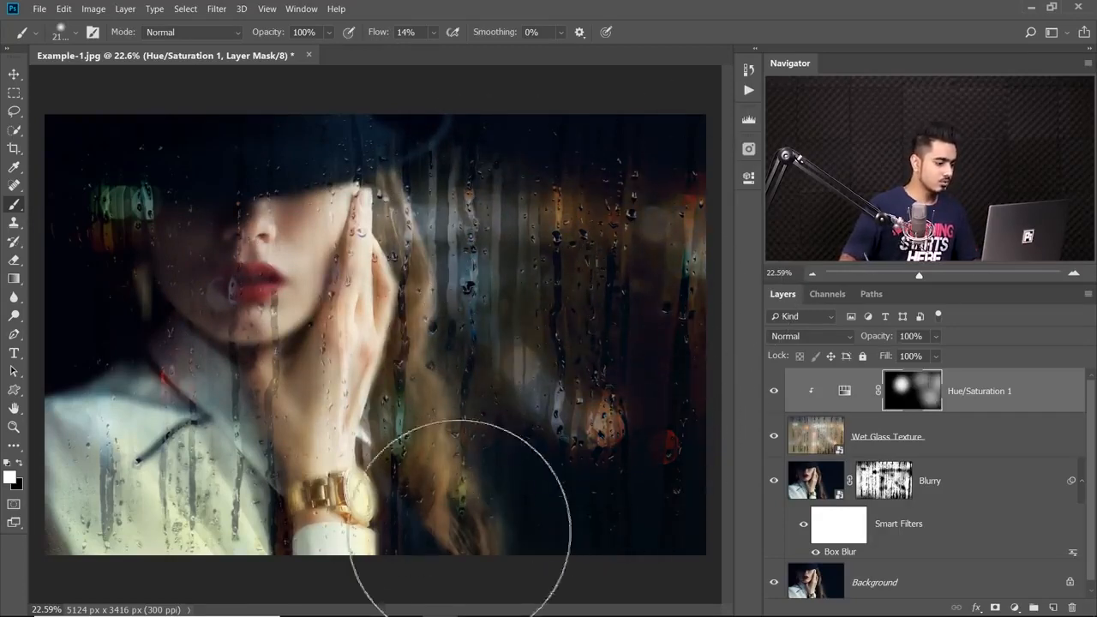
mouse_move(179, 333)
left_mouse_down()
mouse_move(184, 379)
mouse_move(177, 356)
left_mouse_up()
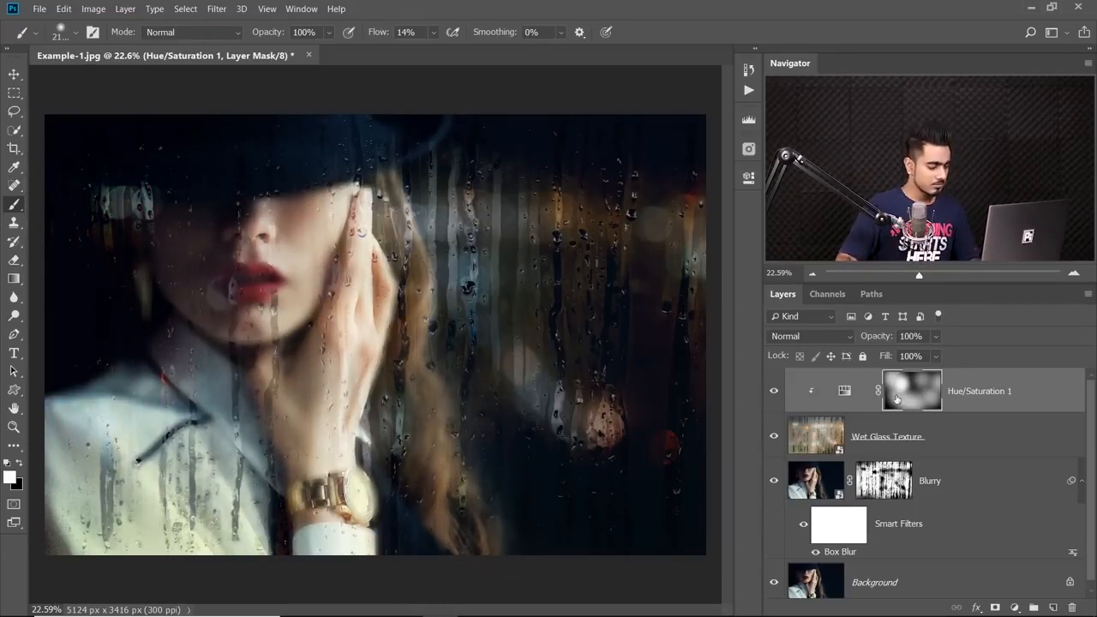
- Undo the brush strokes and the inversion on the Hue/Saturation mask
key("ctrl+alt+z")
key("ctrl+alt+z")
key("ctrl+alt+z")
key("ctrl+alt+z")
key("ctrl+alt+z")
key("ctrl+alt+z")
key("ctrl+alt+z")
key("ctrl+alt+z")
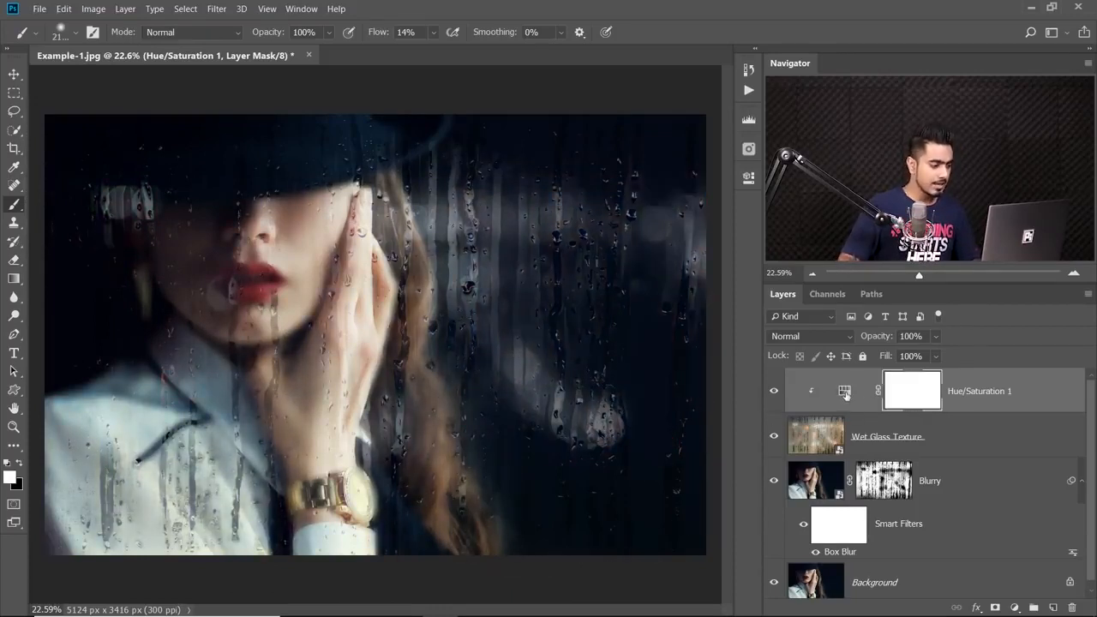
- Set the saturation of the Hue/Saturation adjustment to -38
double_click(845, 391)
left_click_drag(560, 305, 593, 309)
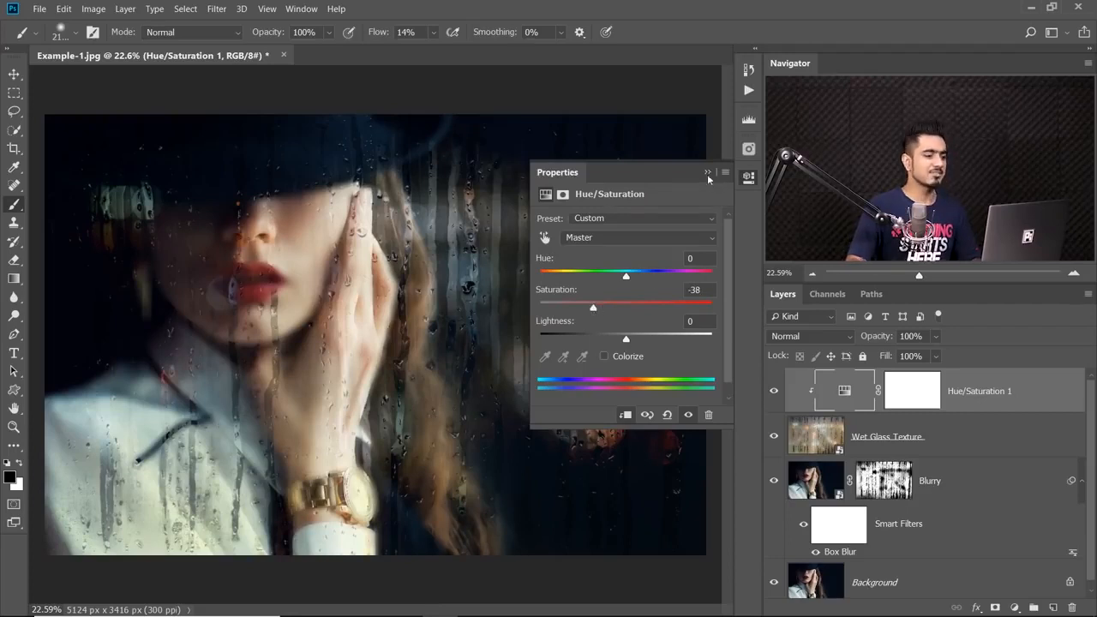
left_click(706, 173)
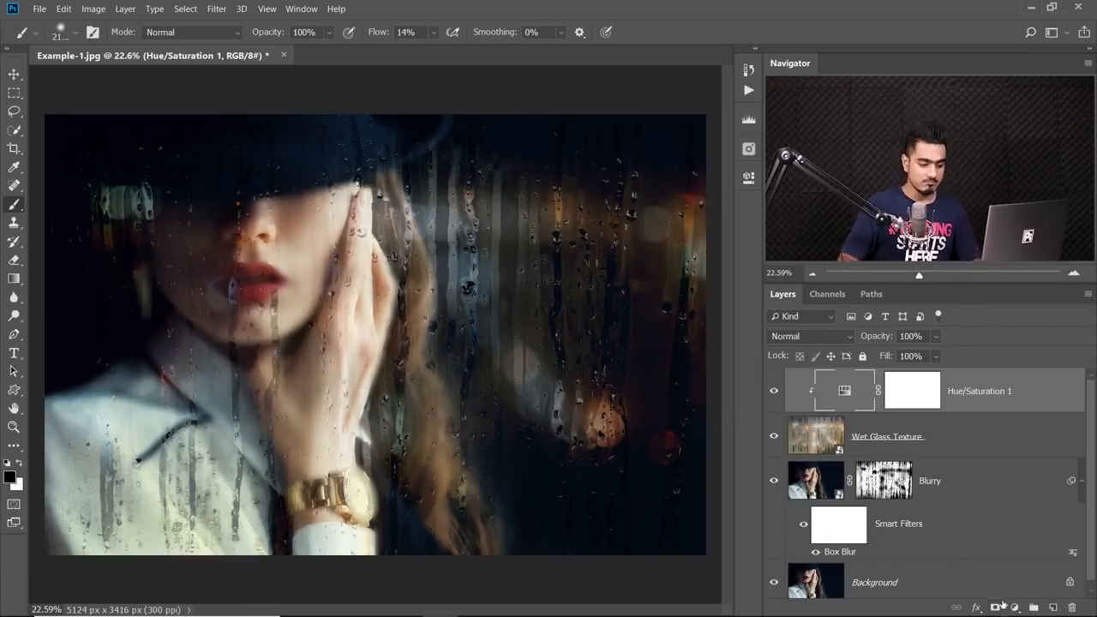
- Add a Curves adjustment clipped to the Wet Glass Texture layer, pulling its white point inward to brighten the texture's highlights
left_click(1013, 608)
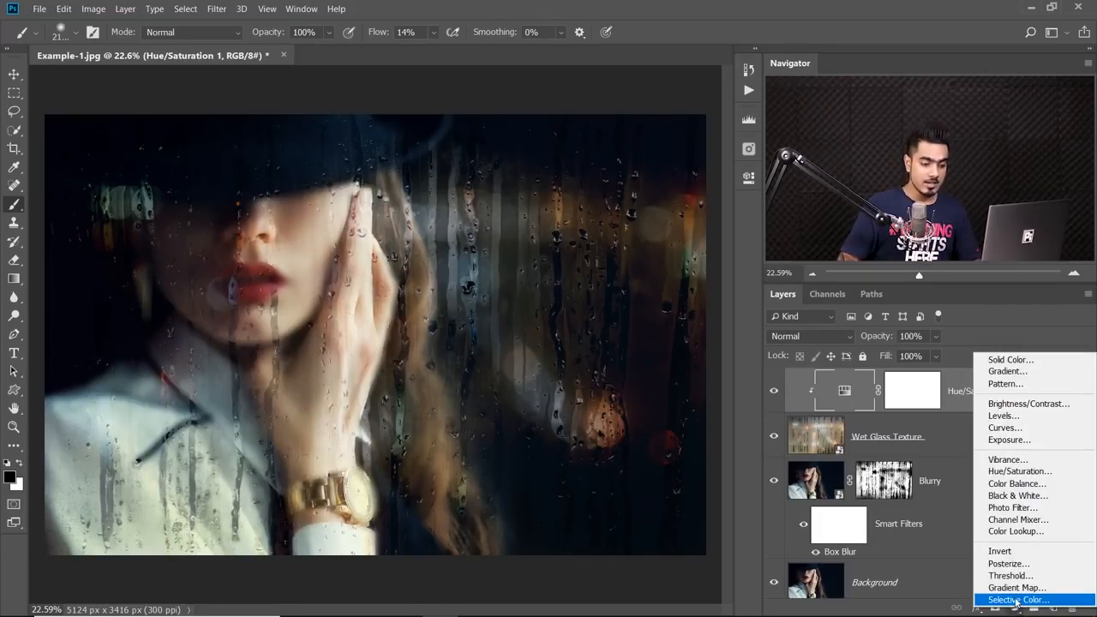
left_click(1007, 428)
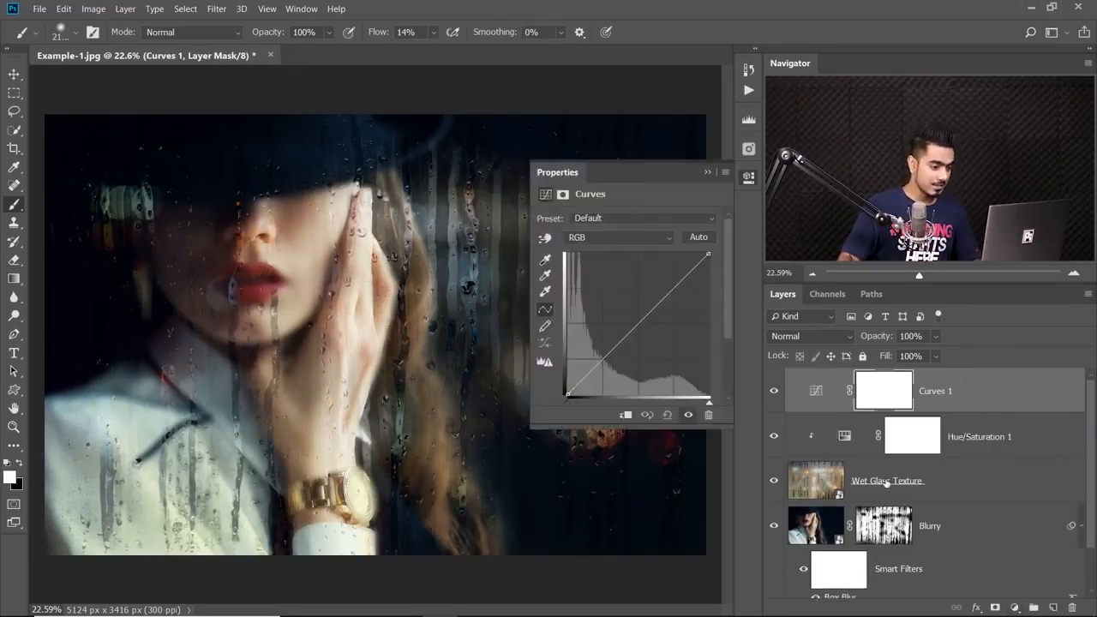
left_click_drag(710, 401, 669, 400)
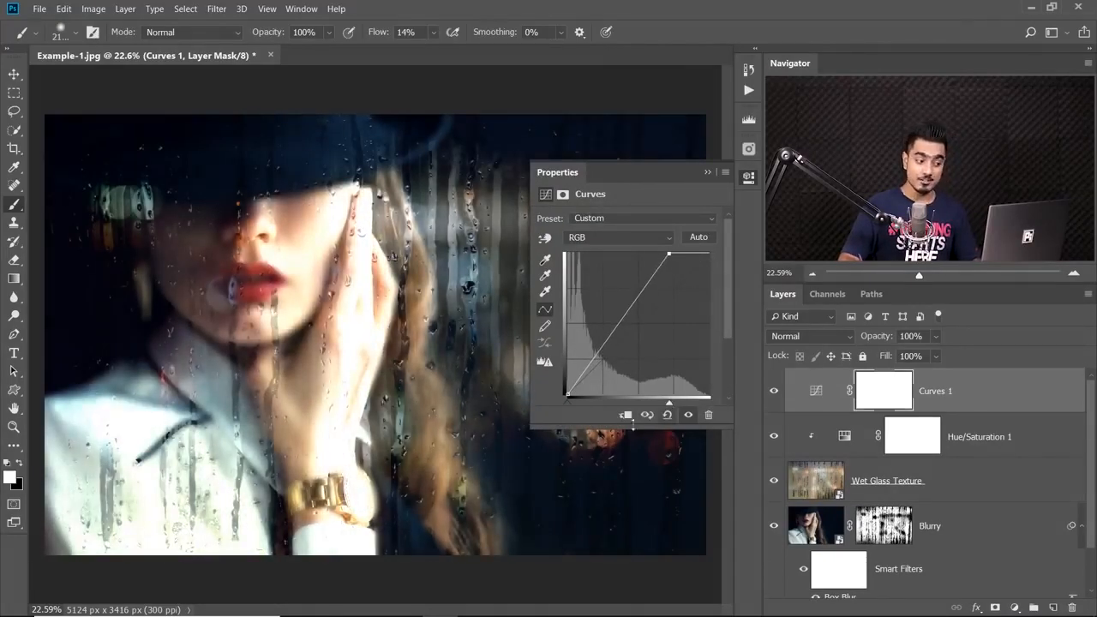
left_click(624, 415)
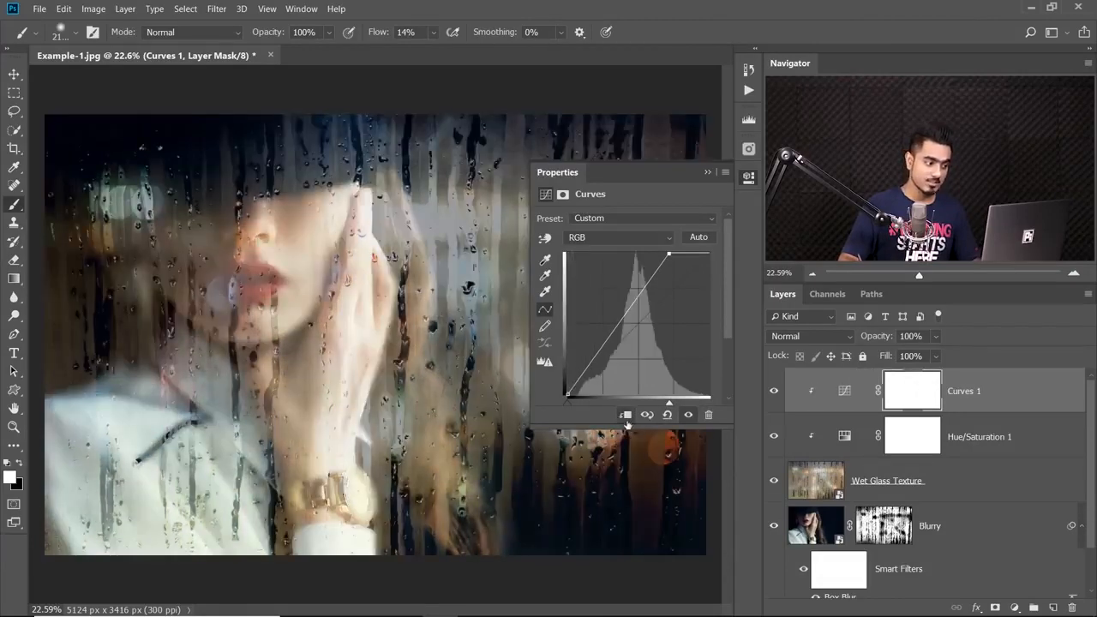
mouse_move(669, 404)
left_mouse_down()
mouse_move(710, 403)
mouse_move(656, 403)
mouse_move(680, 404)
left_mouse_up()
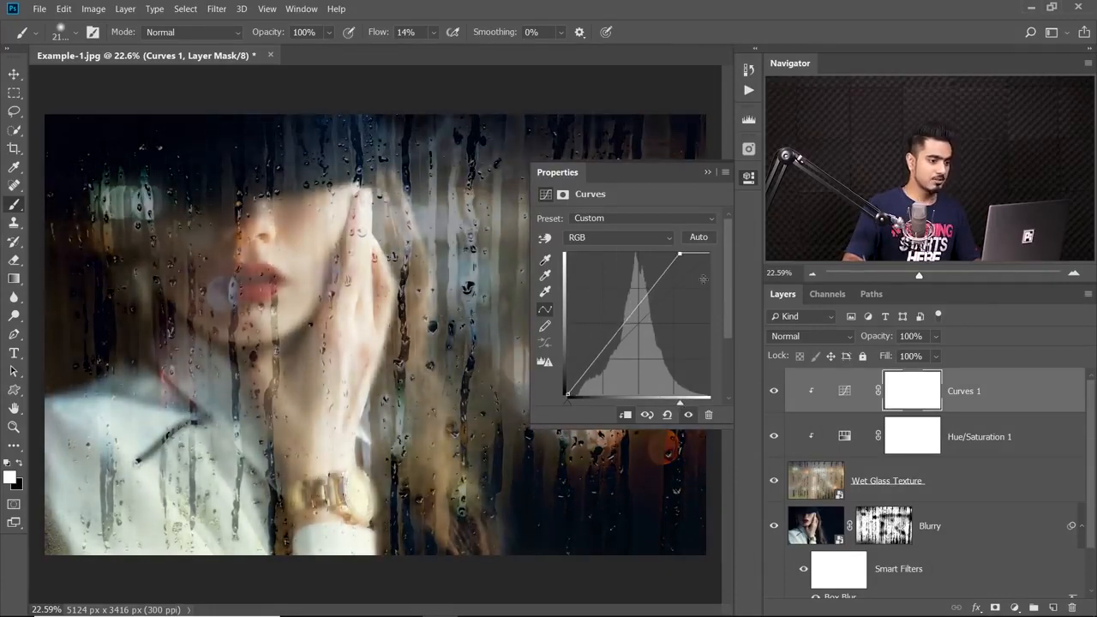
left_click(706, 173)
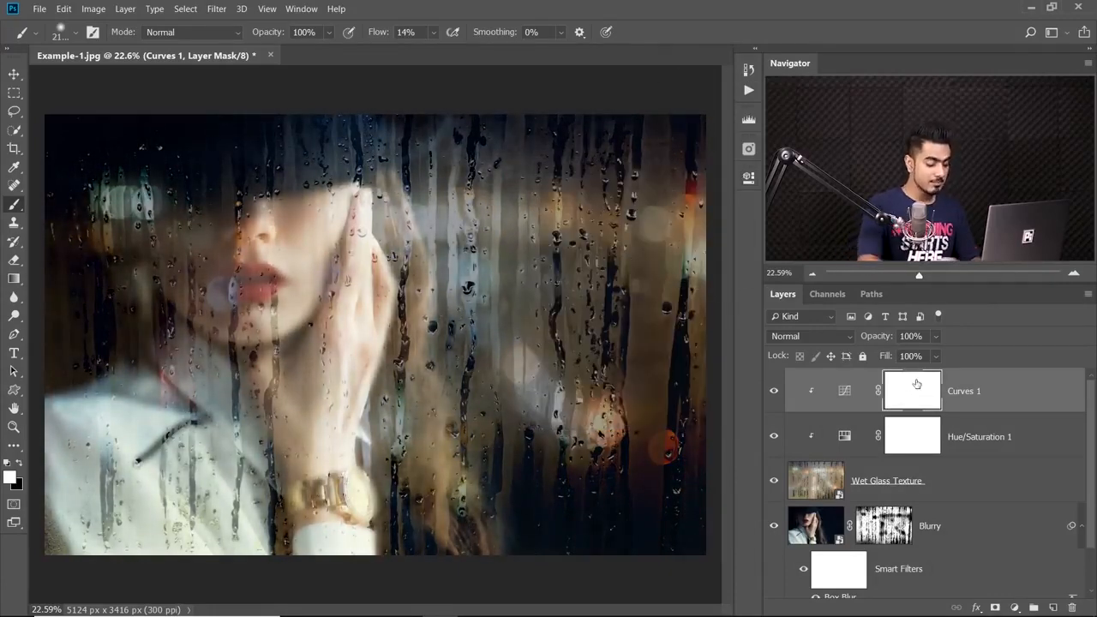
- Invert the Curves mask to black and paint white at 15% flow over the background beside the woman to brighten the glass there
key("ctrl+i")
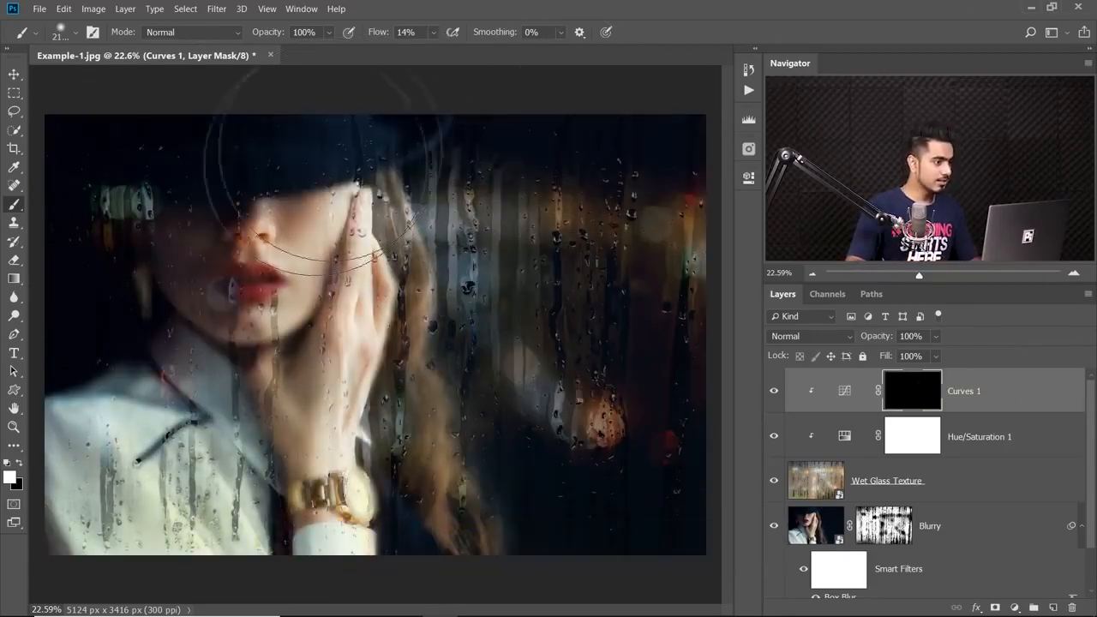
left_click_drag(373, 35, 378, 35)
left_click_drag(511, 365, 501, 365)
mouse_move(572, 333)
left_mouse_down()
mouse_move(634, 266)
mouse_move(629, 324)
mouse_move(640, 311)
mouse_move(652, 258)
mouse_move(633, 186)
mouse_move(660, 165)
mouse_move(616, 141)
left_mouse_up()
mouse_move(514, 403)
left_mouse_down()
mouse_move(534, 448)
mouse_move(594, 503)
mouse_move(631, 489)
mouse_move(629, 454)
left_mouse_up()
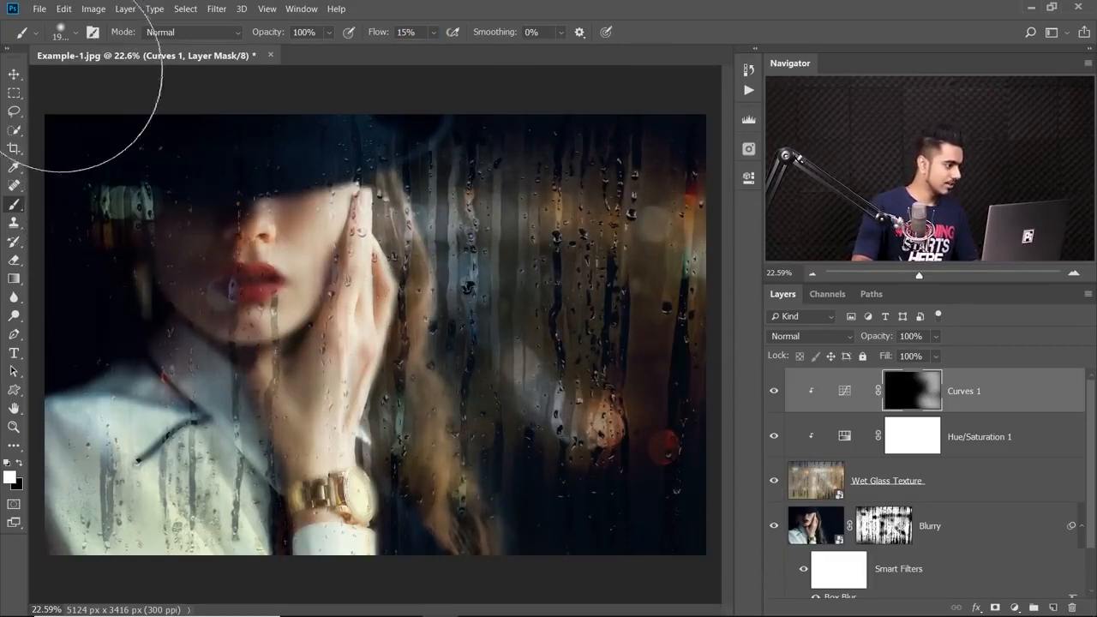
- Paint white on the Curves 1 mask over the woman's shirt and along the photo's lower and right edges to brighten the glass there
mouse_move(110, 367)
left_mouse_down()
mouse_move(133, 336)
mouse_move(83, 358)
mouse_move(44, 445)
mouse_move(56, 411)
left_mouse_up()
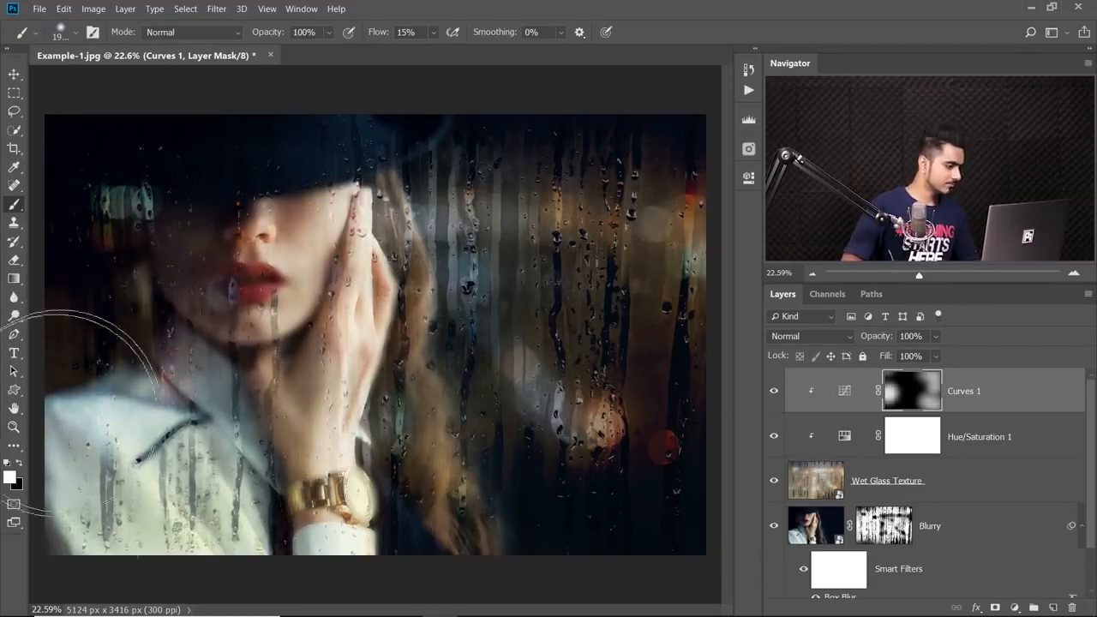
mouse_move(397, 555)
left_mouse_down()
mouse_move(622, 149)
mouse_move(712, 117)
left_mouse_up()
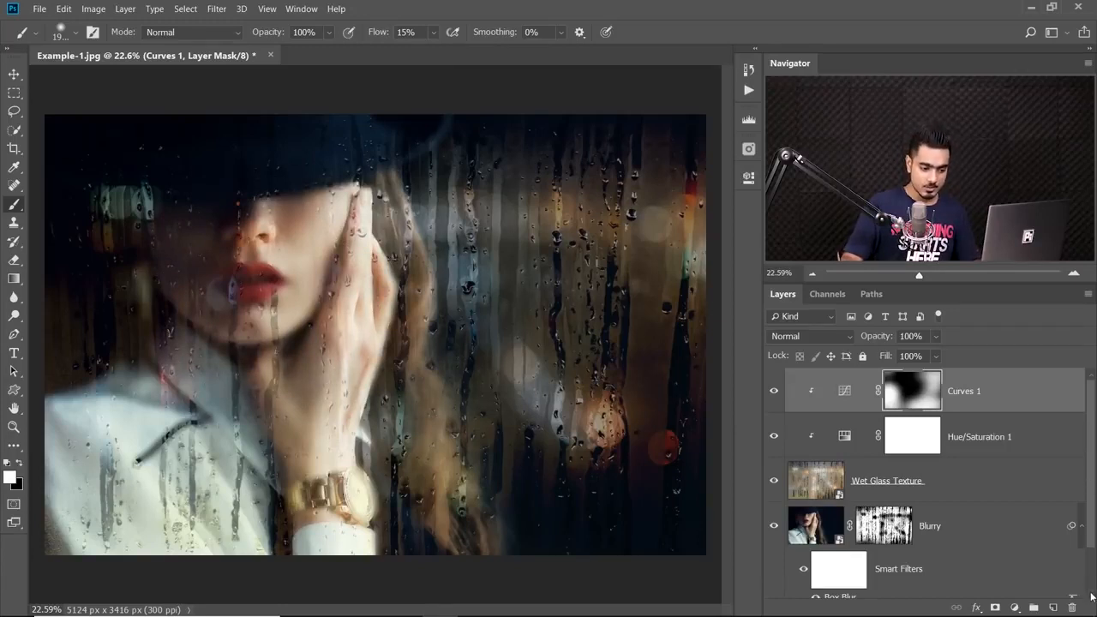
- Duplicate the Background layer, move the copy above the Blurry layer and add a black mask to it
scroll(1093, 596, "down", 1)
left_click(960, 583)
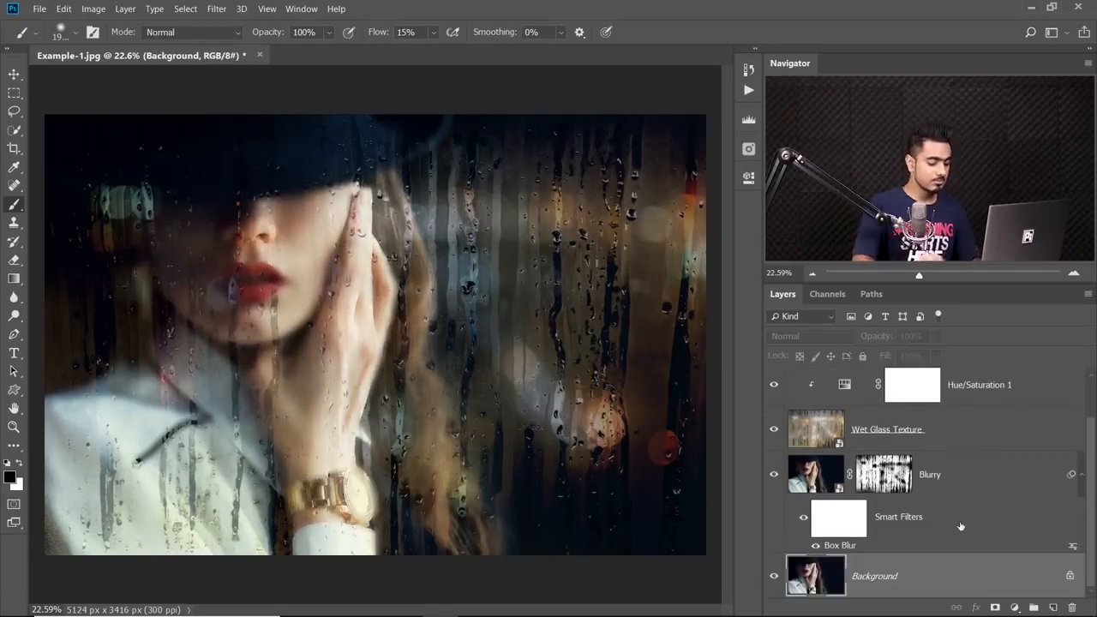
key("ctrl+j")
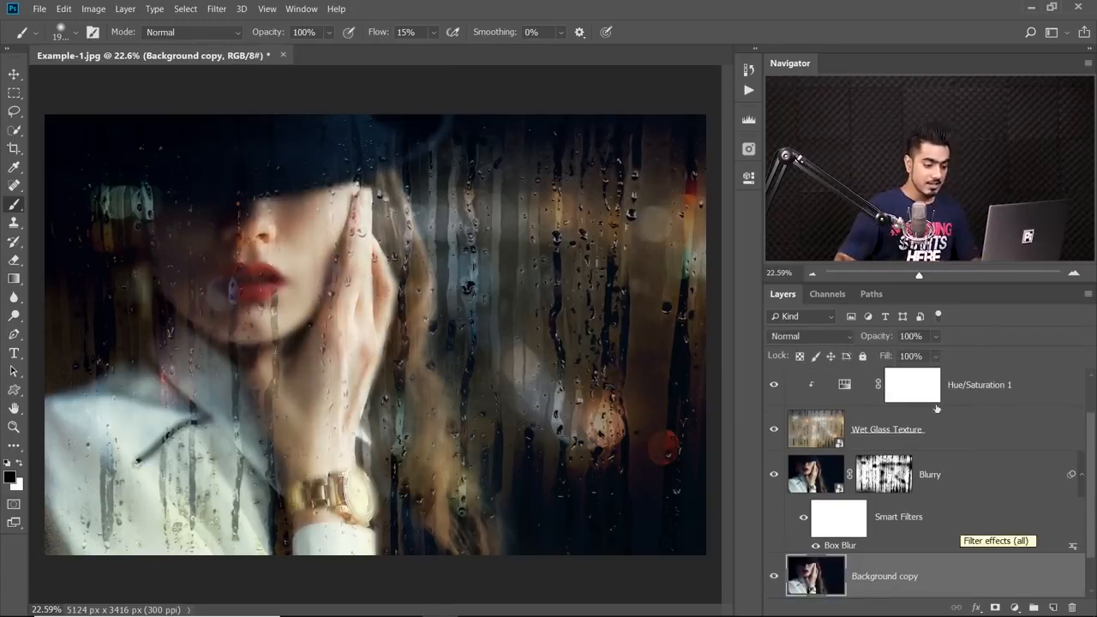
left_click_drag(914, 580, 928, 462)
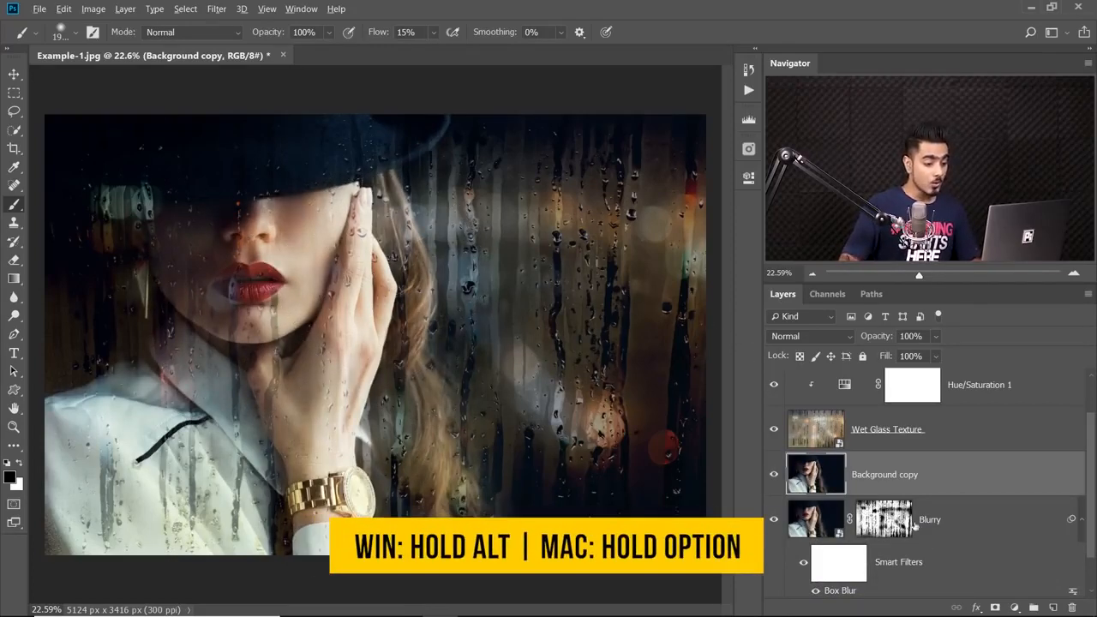
left_click(995, 607, "alt")
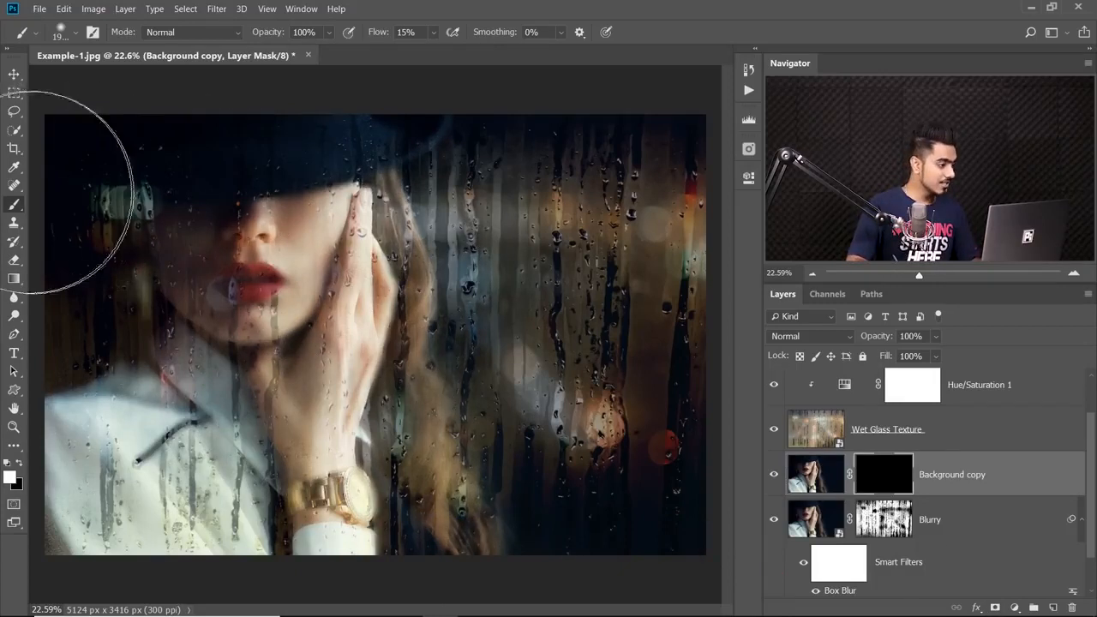
- Set the brush flow to 5% and paint white on the Background copy mask over the woman's face to bring back sharpness
left_click(411, 31)
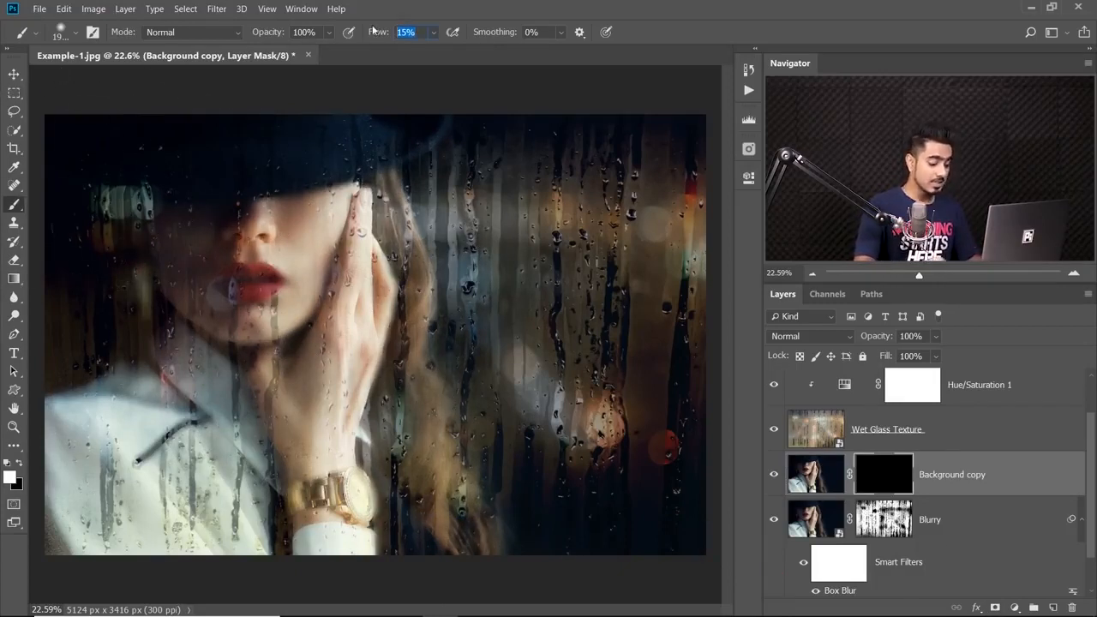
type("5")
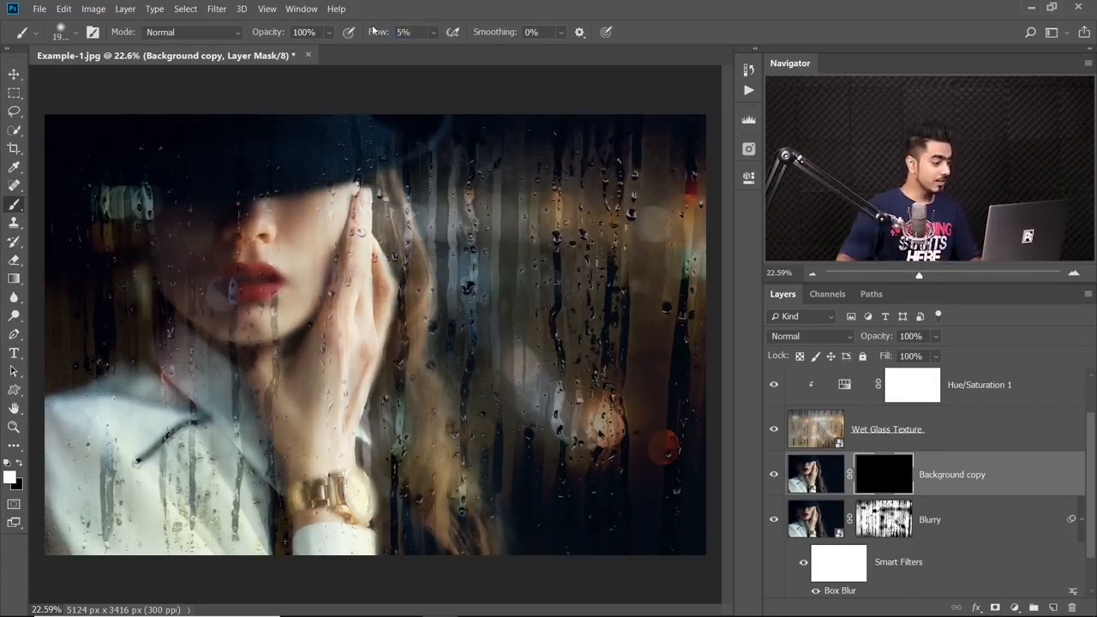
left_click_drag(397, 353, 383, 353)
mouse_move(288, 269)
left_mouse_down()
mouse_move(262, 272)
mouse_move(352, 239)
mouse_move(341, 241)
left_mouse_up()
scroll(264, 262, "up", 4)
mouse_move(382, 154)
left_mouse_down()
mouse_move(359, 253)
mouse_move(369, 293)
mouse_move(330, 326)
mouse_move(368, 396)
mouse_move(390, 390)
mouse_move(395, 437)
mouse_move(366, 417)
mouse_move(388, 452)
mouse_move(381, 486)
left_mouse_up()
- Paint white on the Background copy mask over the wristwatch and the hat brim to partly restore their detail
scroll(370, 382, "down", 5)
key("bracketright")
key("bracketright")
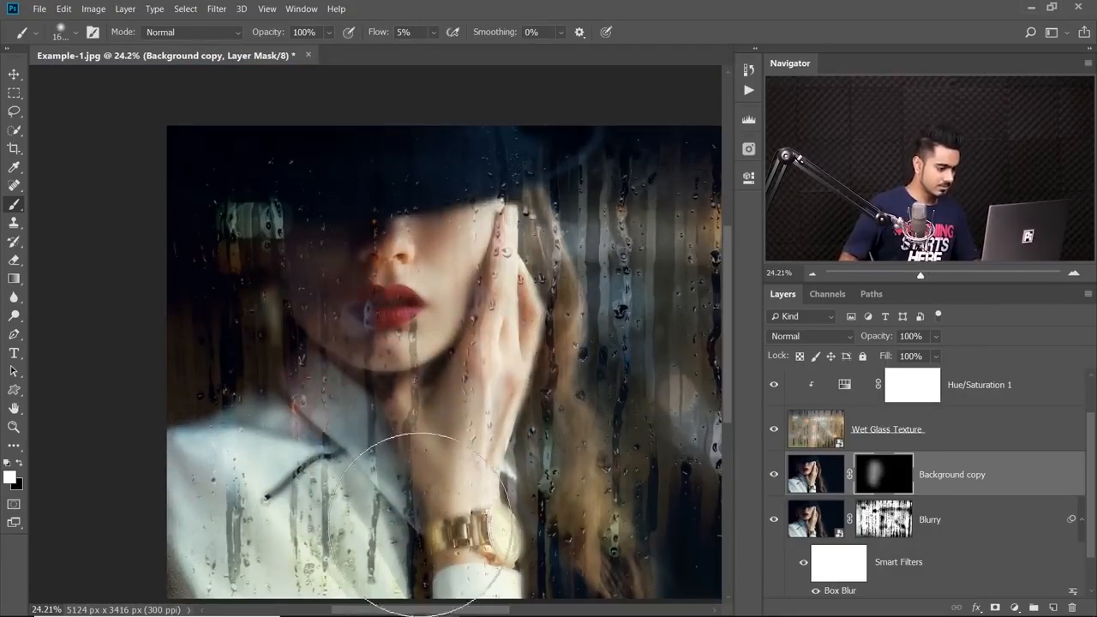
left_click_drag(382, 568, 386, 549)
left_click_drag(424, 183, 398, 191)
mouse_move(465, 189)
left_mouse_down()
mouse_move(344, 204)
mouse_move(286, 191)
mouse_move(409, 208)
mouse_move(434, 197)
left_mouse_up()
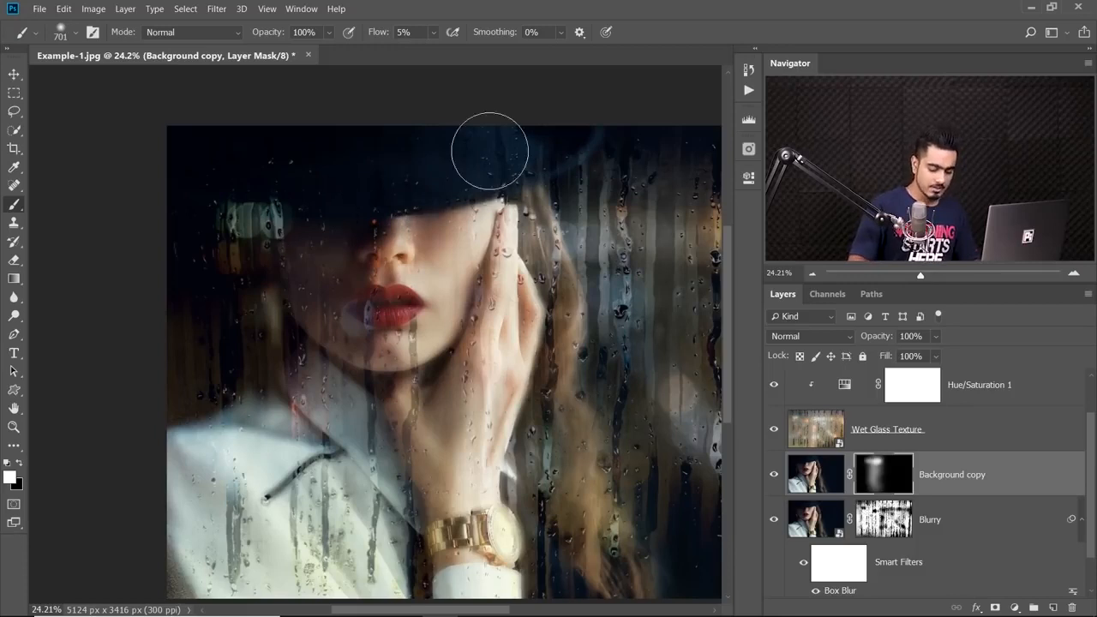
key("ctrl+0")
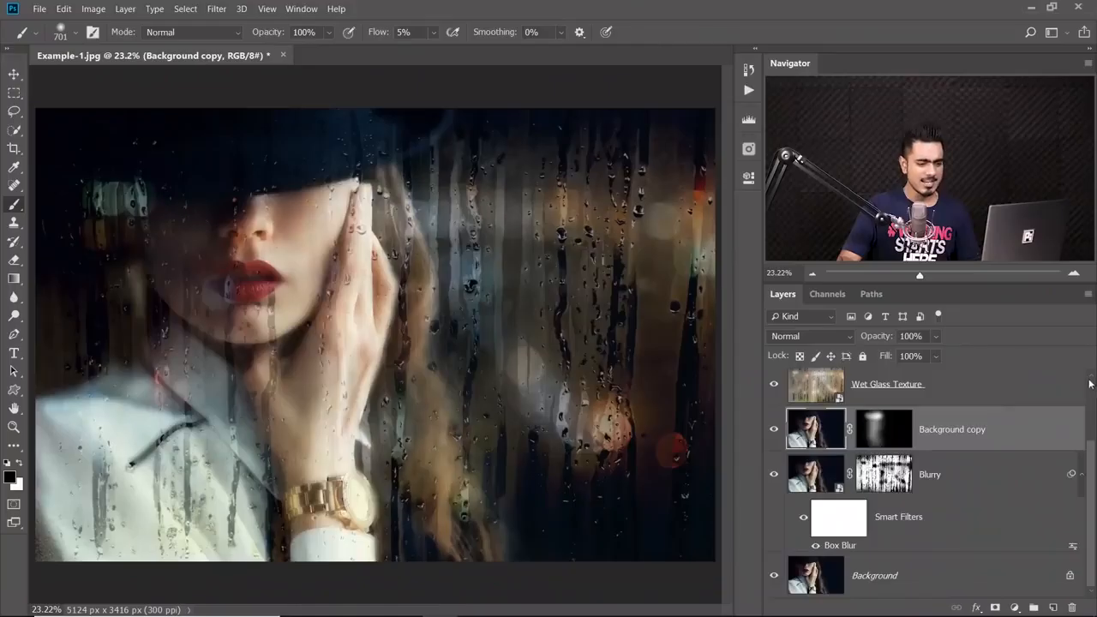
- Set the saturation of the Hue/Saturation 1 adjustment to -100
scroll(1090, 383, "up", 3)
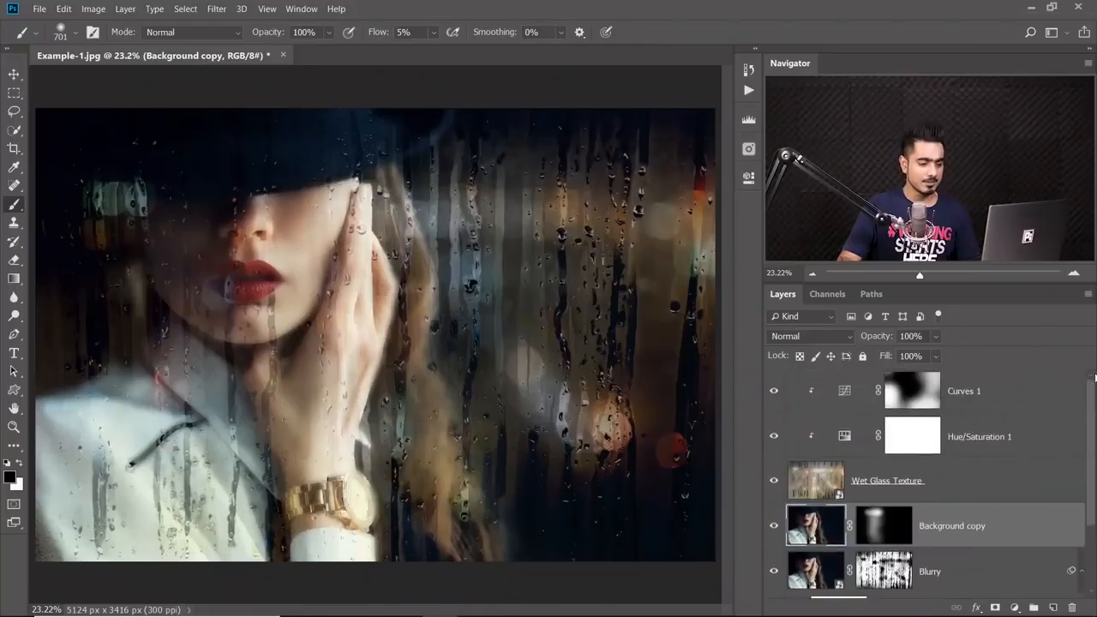
double_click(843, 437)
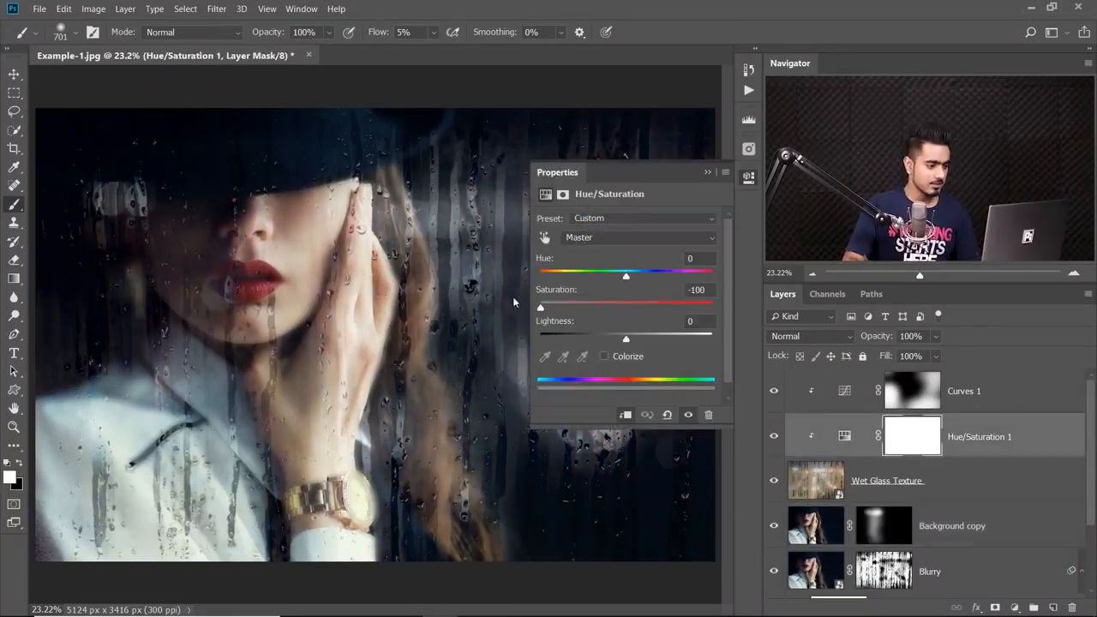
left_click(707, 175)
- Add a Color Lookup adjustment above Curves 1 and try the FuturisticBleak.3DL look on it
left_click(984, 375)
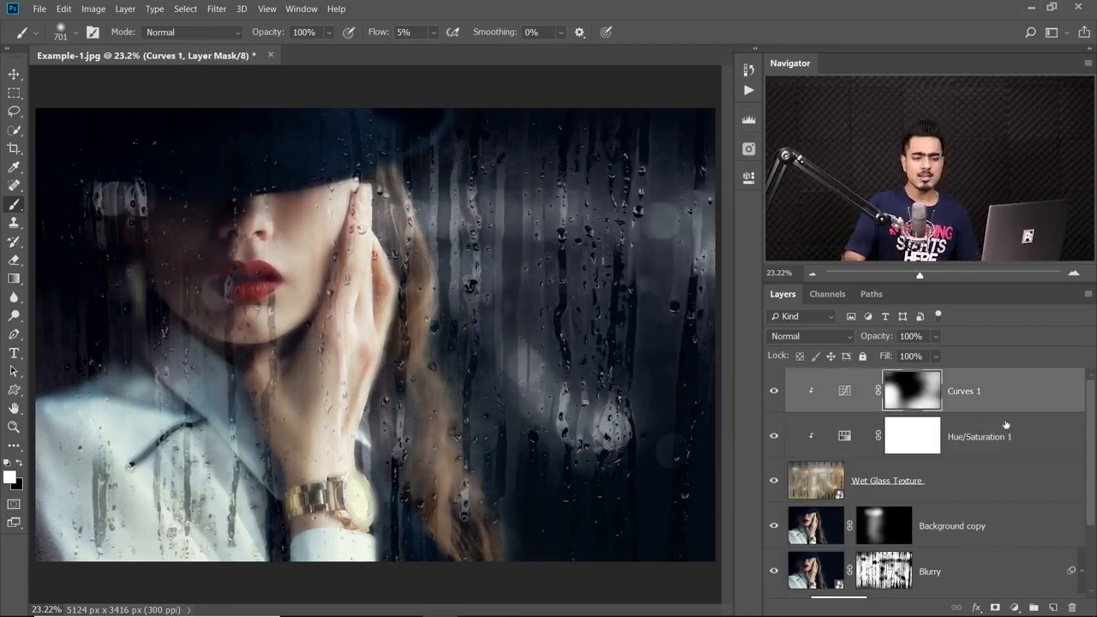
left_click(1012, 607)
left_click(1014, 531)
left_click(677, 219)
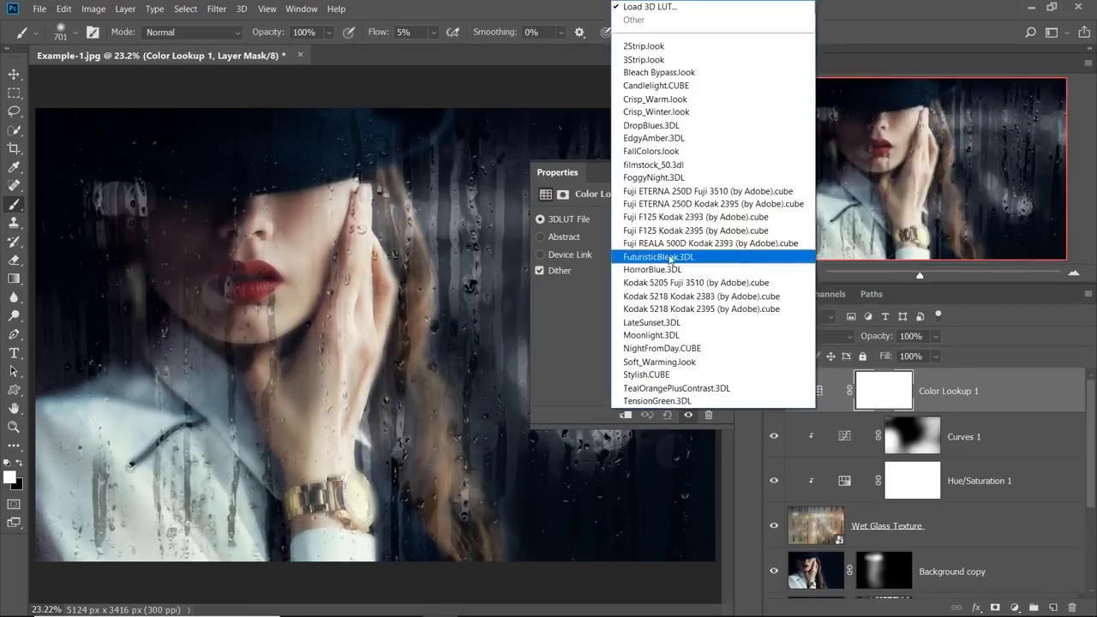
left_click(664, 257)
- Change the Color Lookup's 3DLUT file to Candlelight.CUBE and set the layer's opacity to 90%
left_click(677, 228)
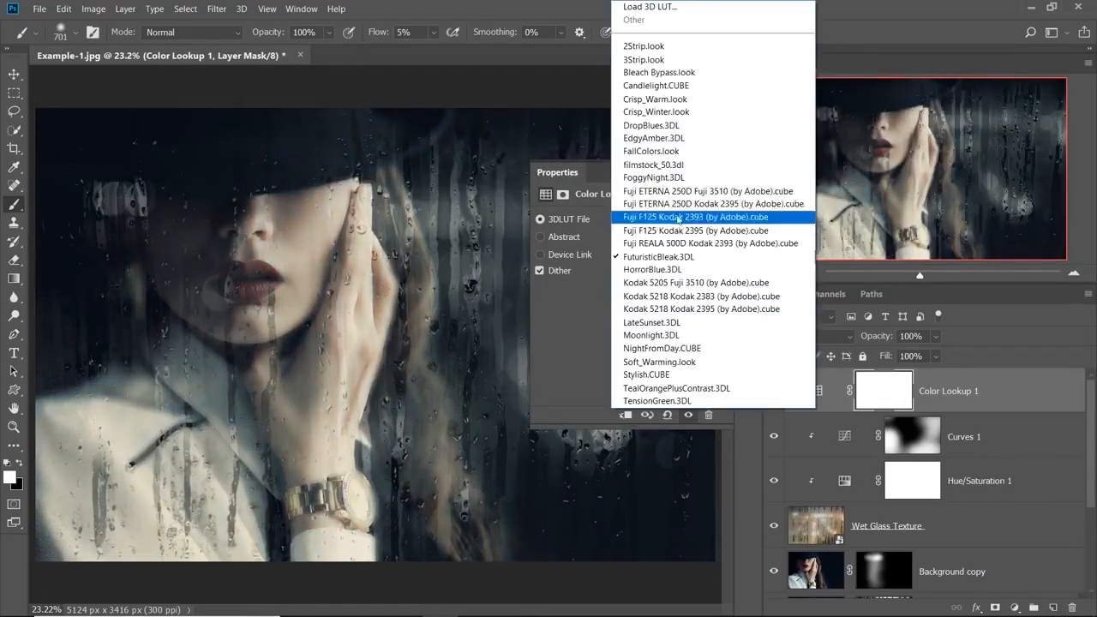
left_click(665, 86)
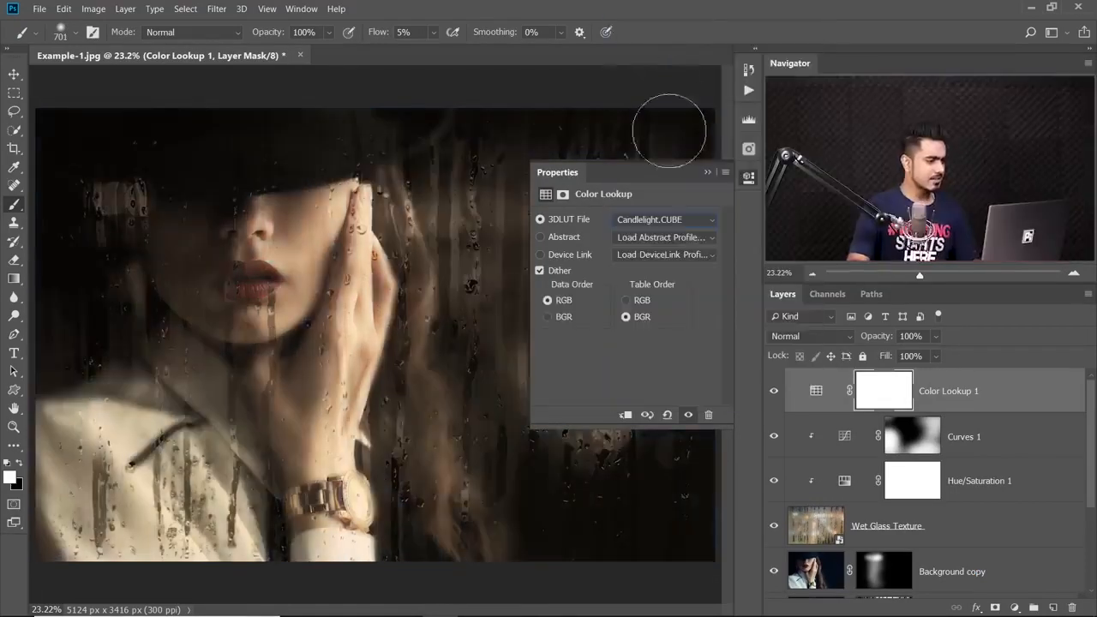
left_click(711, 176)
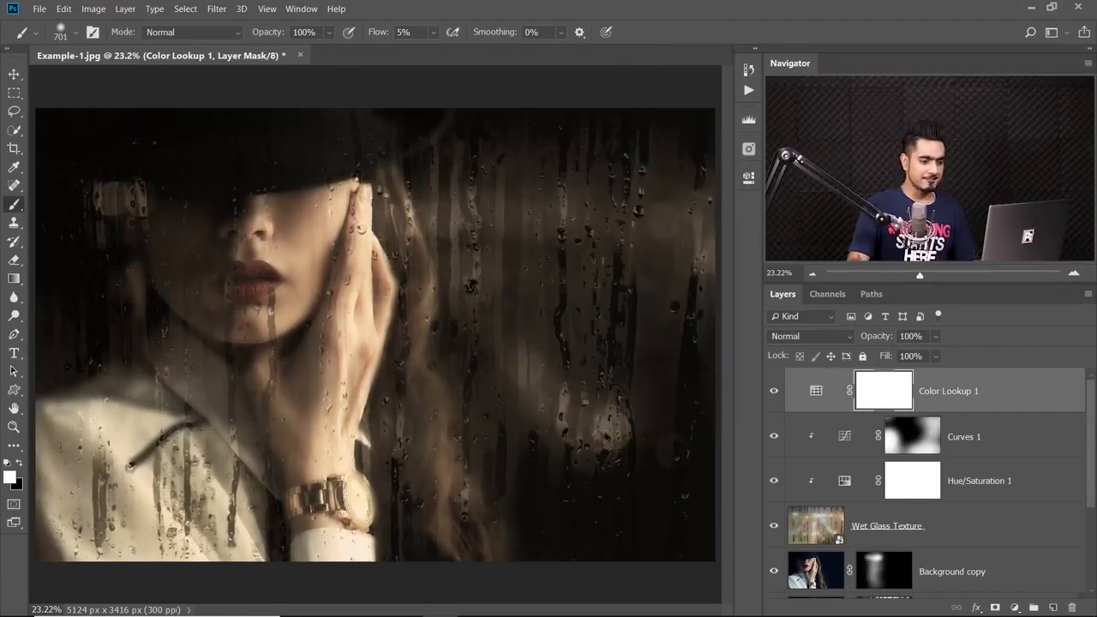
left_click_drag(915, 336, 862, 331)
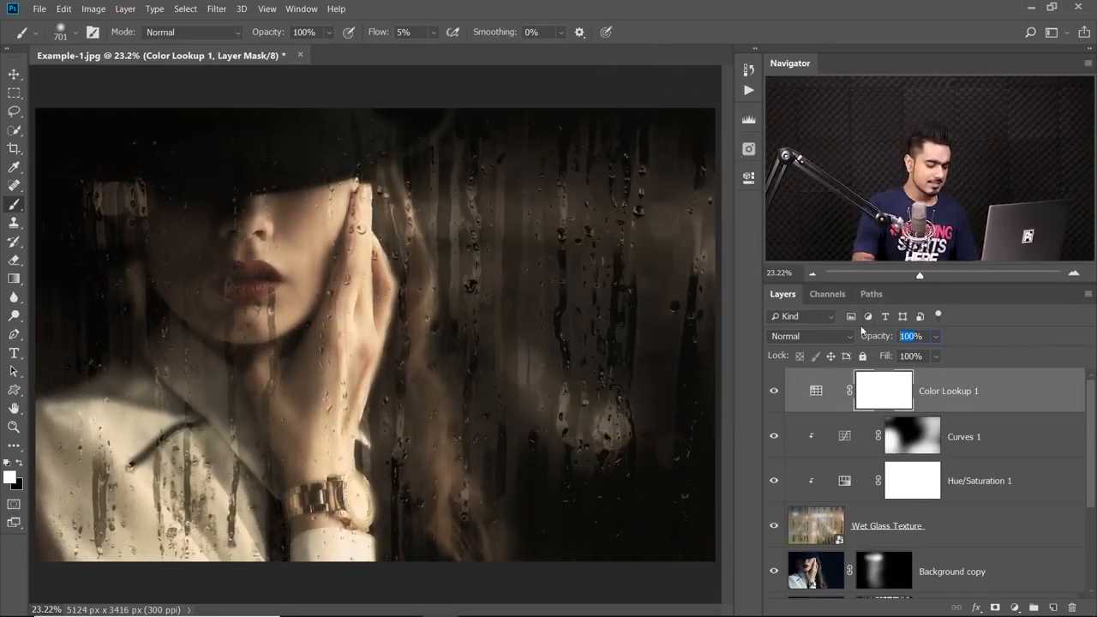
type("90")
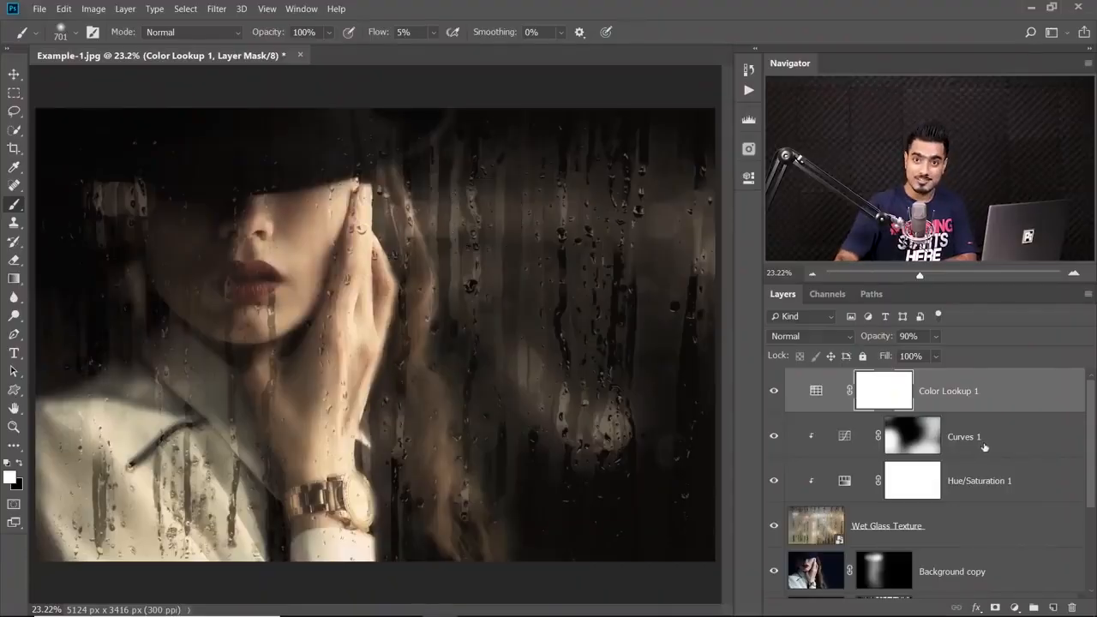
- Add a Curves adjustment clipped to the Blurry layer and raise its black point slightly to lift the shadows
left_click_drag(1088, 407, 1087, 468)
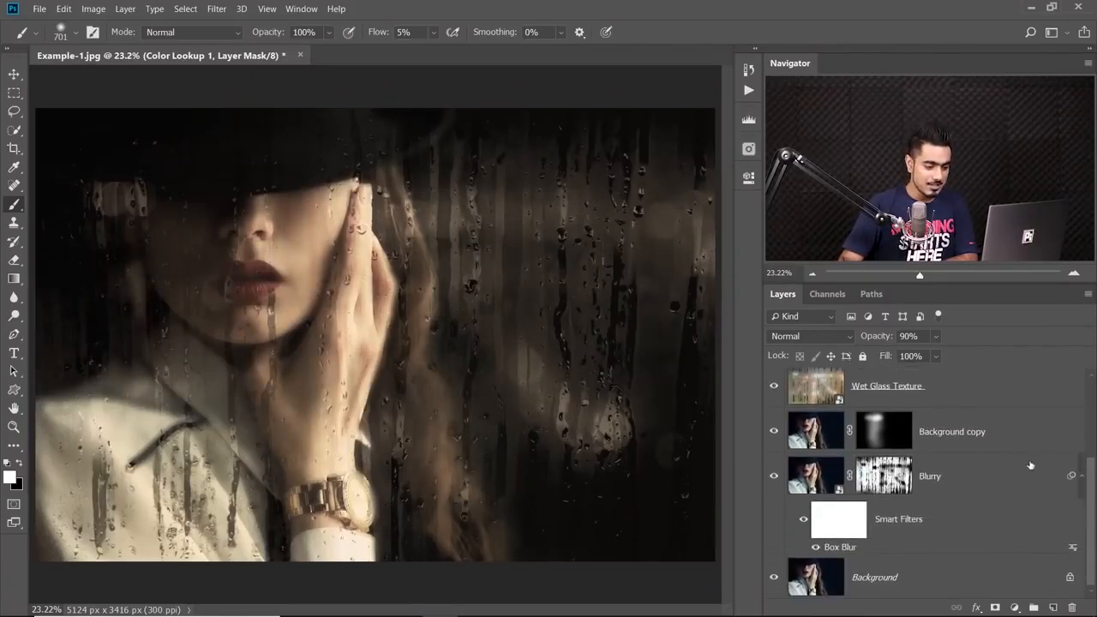
left_click(984, 477)
left_click(1014, 607)
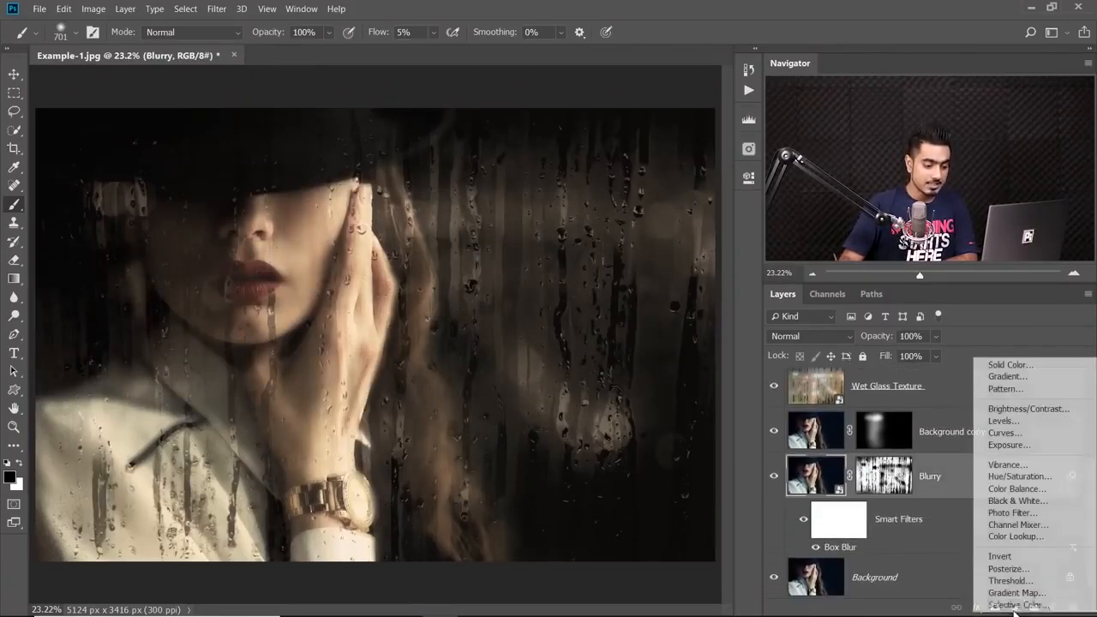
left_click(1005, 433)
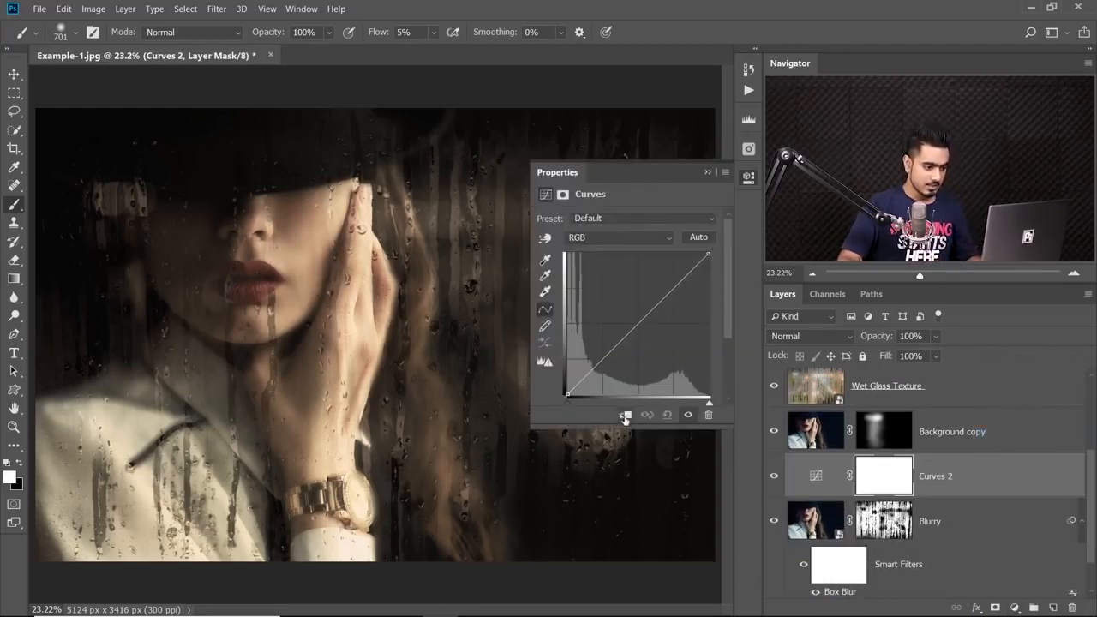
left_click(625, 415)
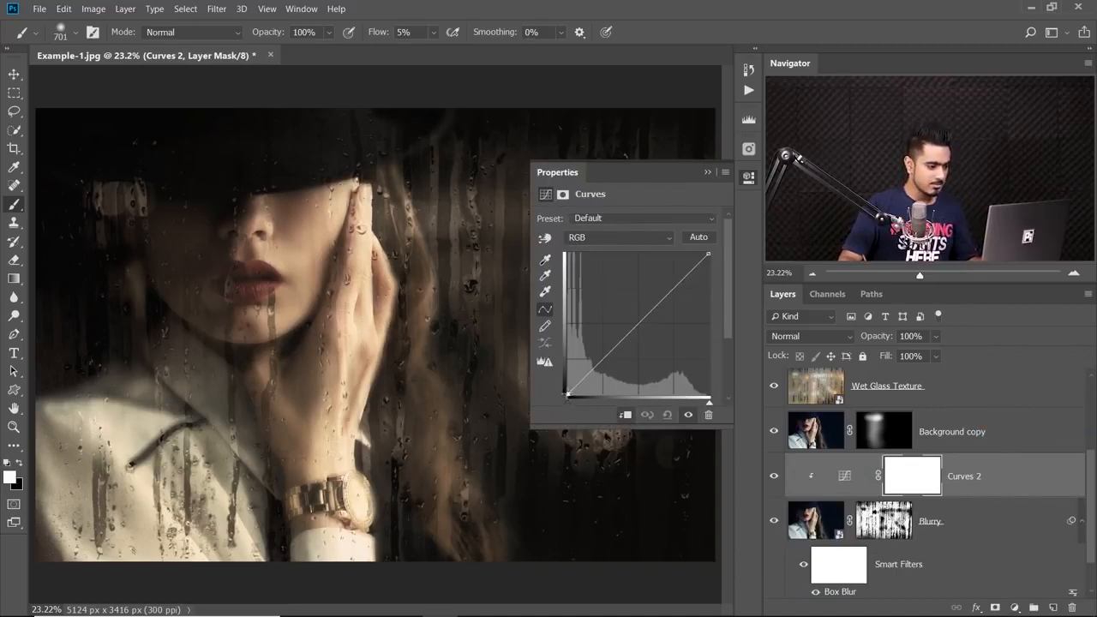
left_click_drag(566, 392, 564, 383)
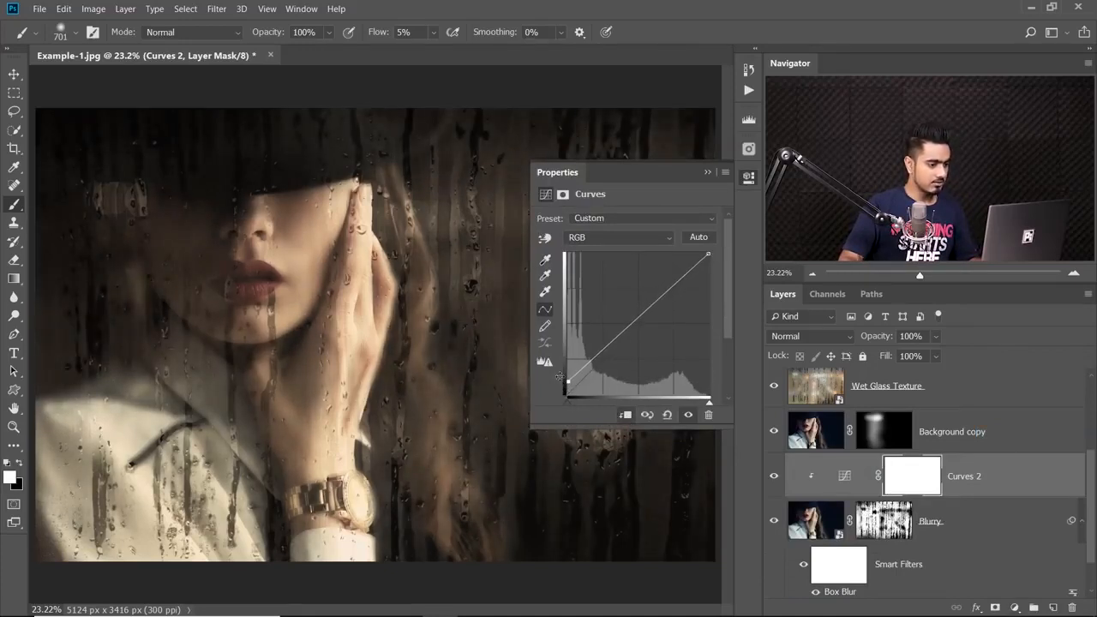
left_click(707, 172)
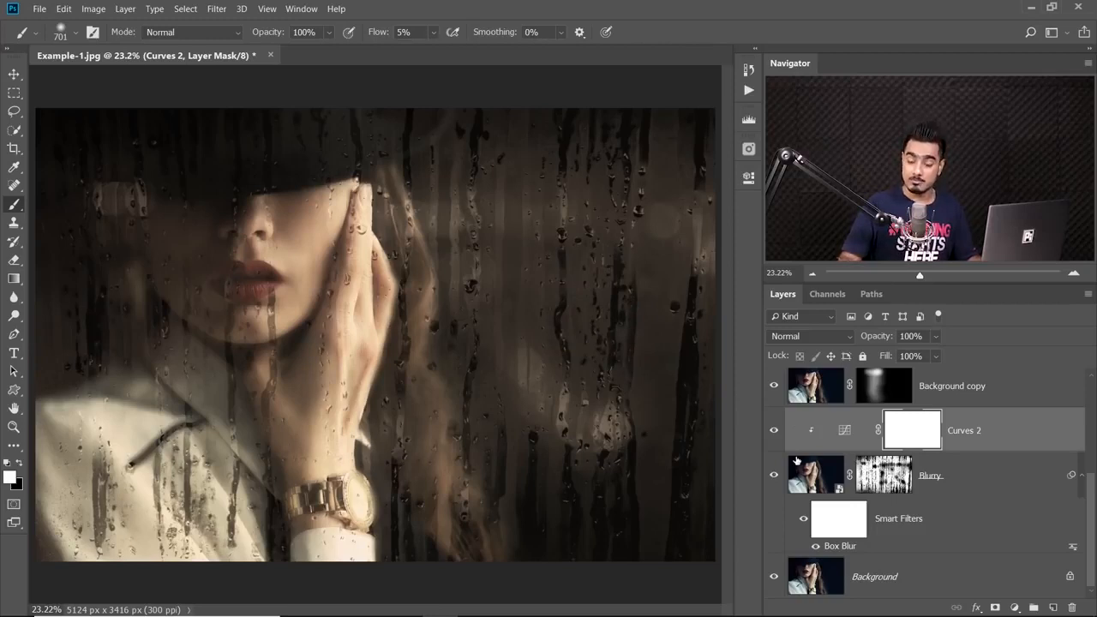
- Review the layer stack, from the blurred copy and its Curves through the Wet Glass Texture adjustments to the Color Lookup
left_click_drag(1091, 494, 1084, 478)
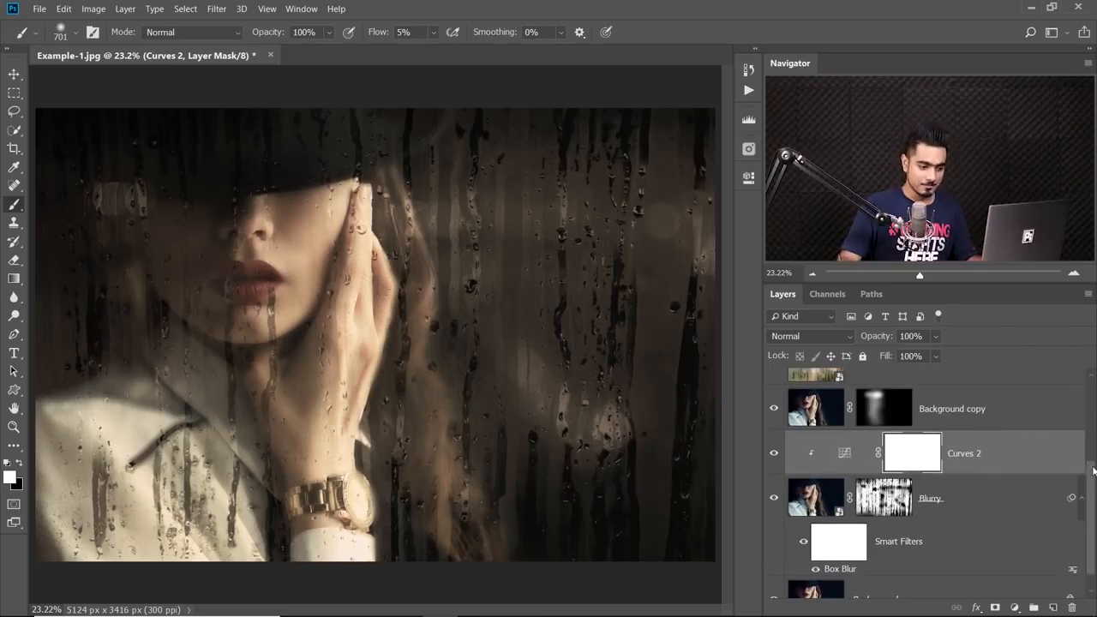
scroll(968, 445, "up", 5)
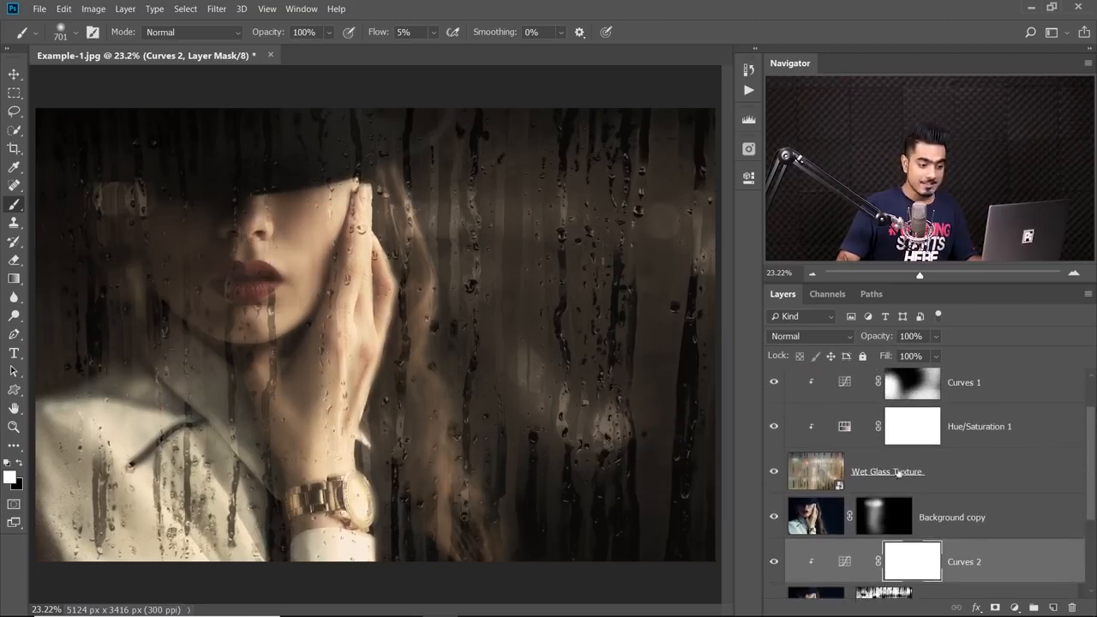
left_click(923, 475)
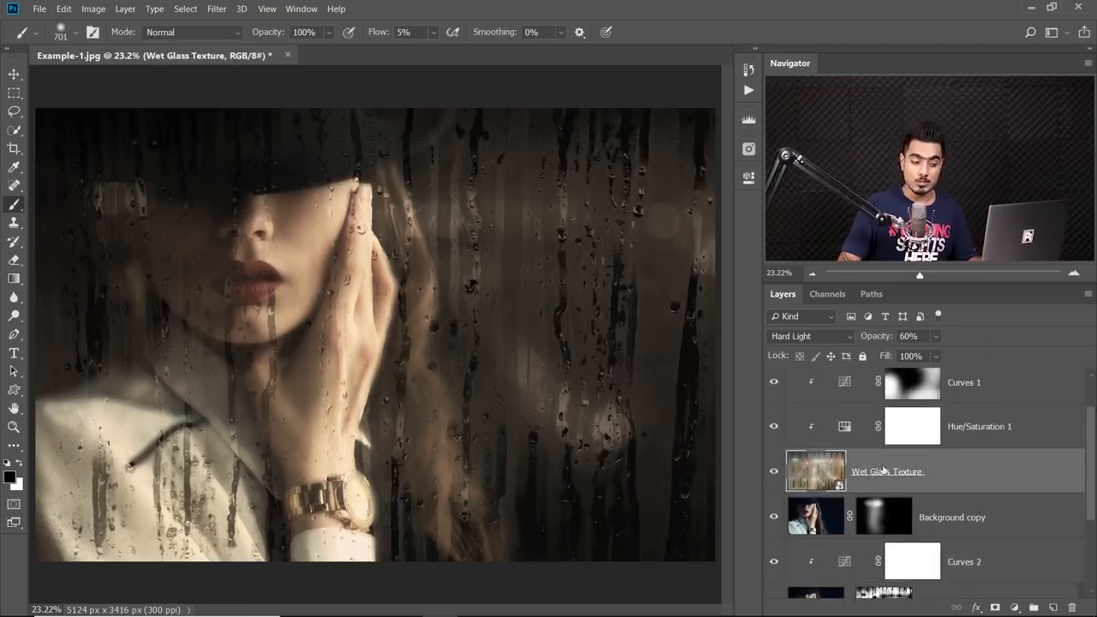
scroll(1084, 463, "up", 2)
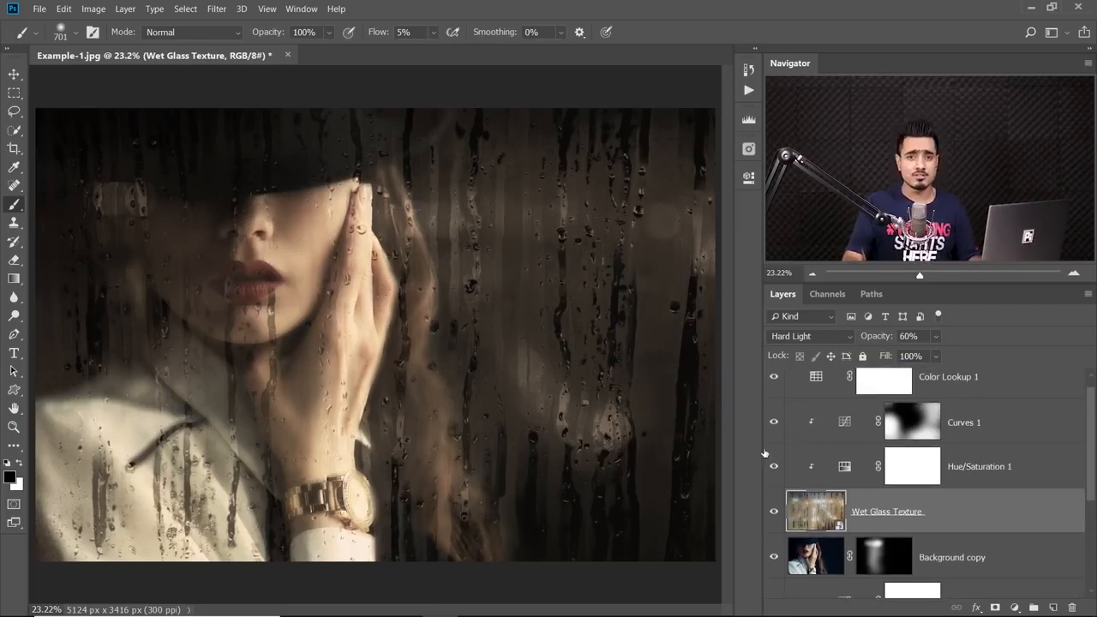
left_click(1006, 468)
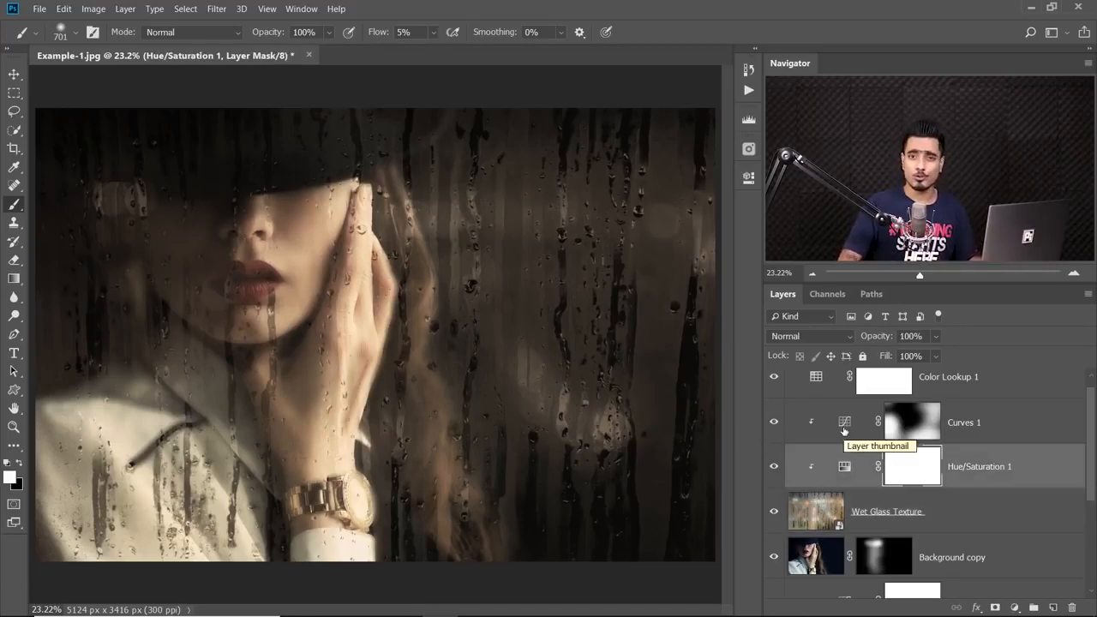
left_click(928, 419)
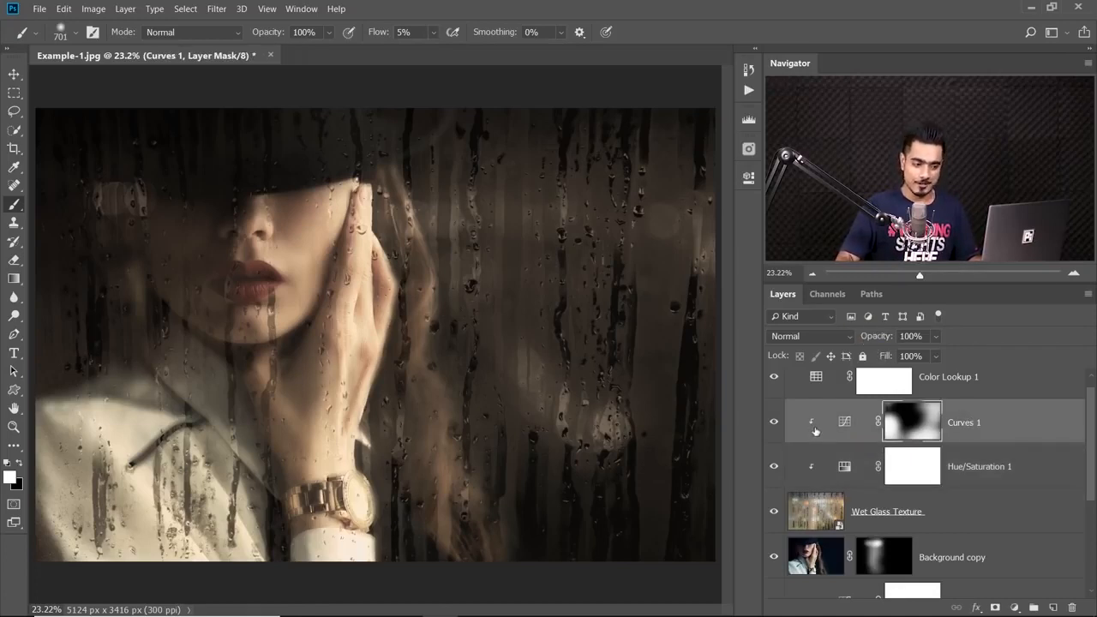
scroll(959, 452, "down", 5)
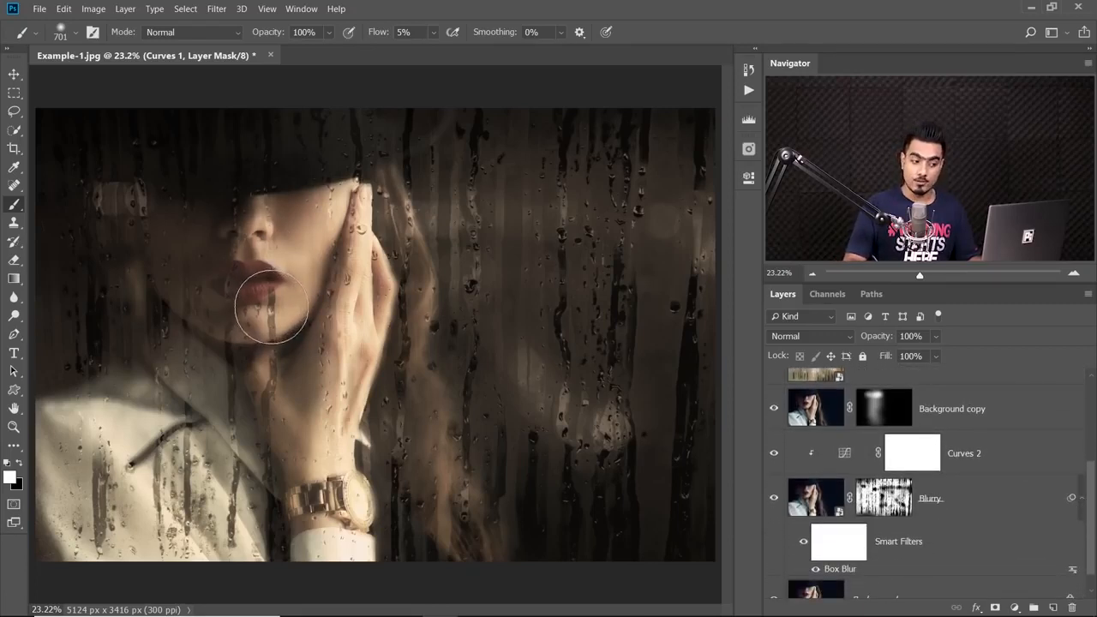
scroll(957, 565, "down", 1)
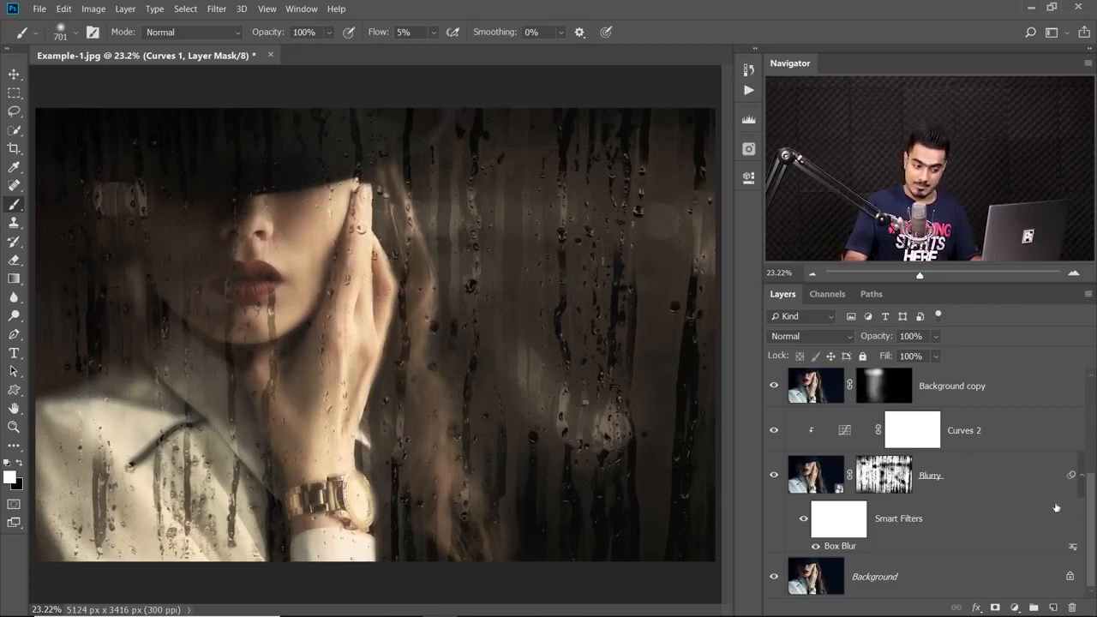
left_click_drag(1091, 517, 1091, 436)
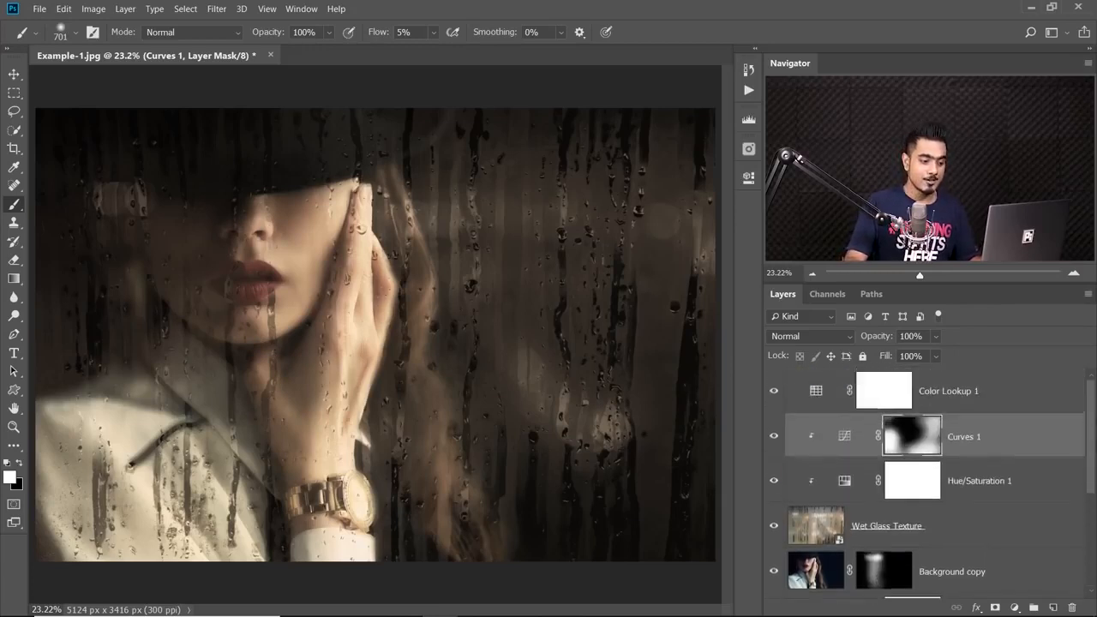
left_click(967, 400)
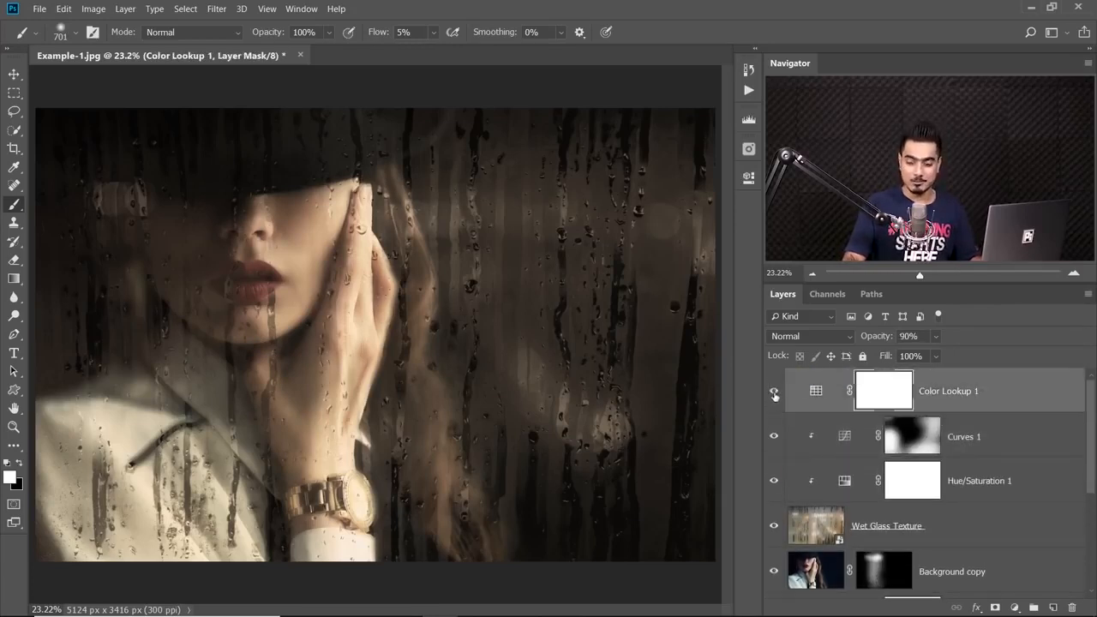